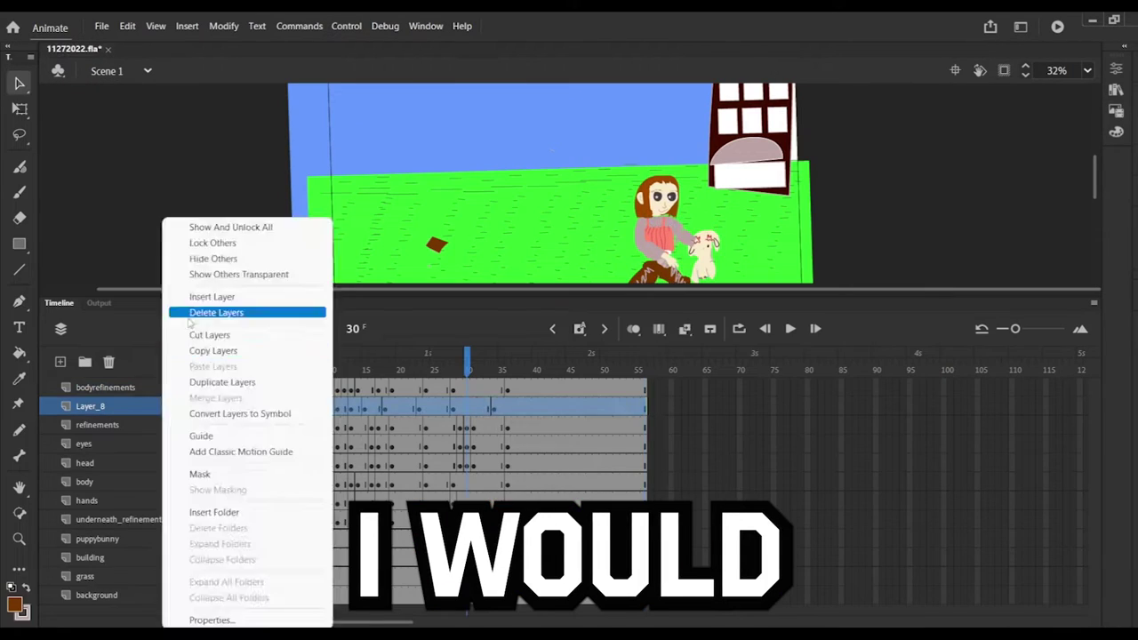
Delete the selected rough sketch layer, Layer_8
left_click(213, 315)
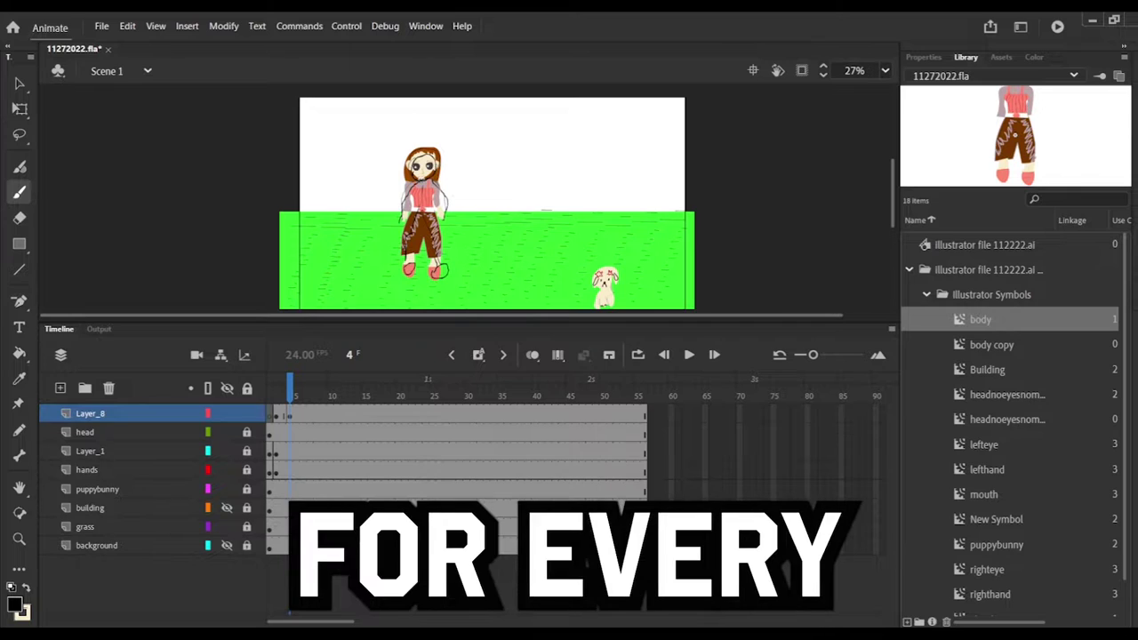
Start a new keyframe at frame 4 of Layer_8 and turn on onion skinning
left_click_drag(448, 259, 447, 276)
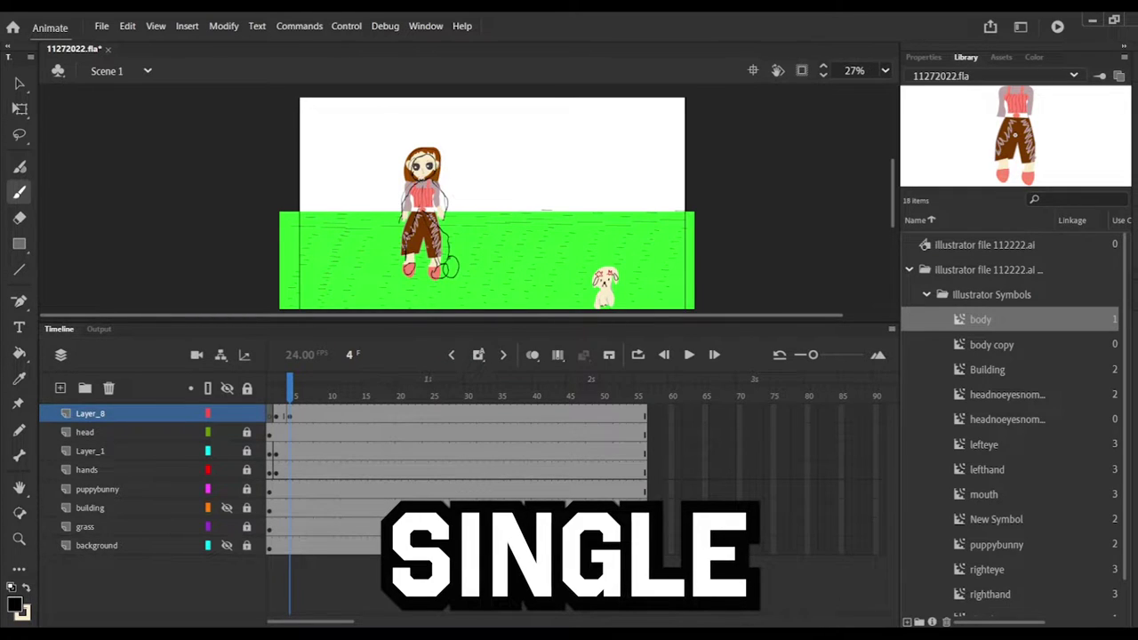
left_click(289, 396)
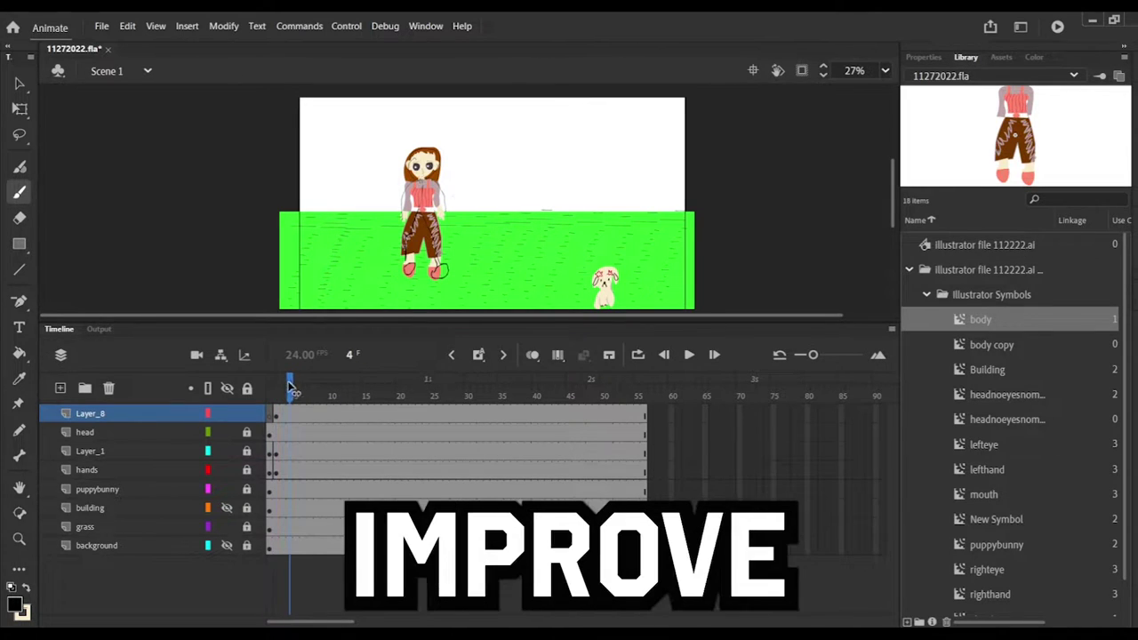
left_click(478, 356)
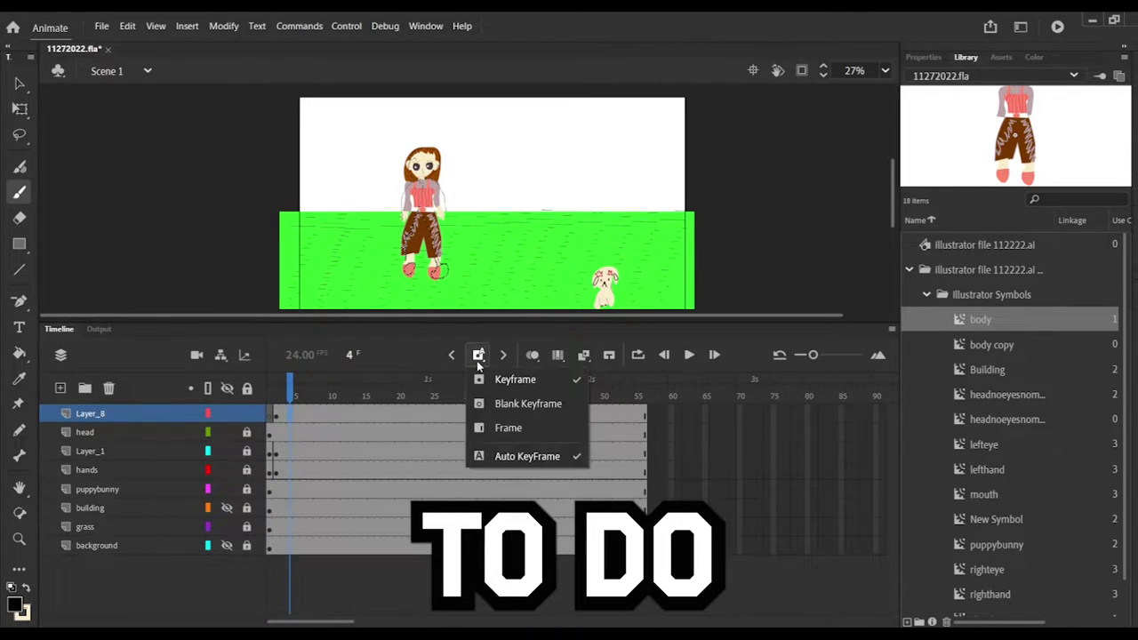
left_click(532, 355)
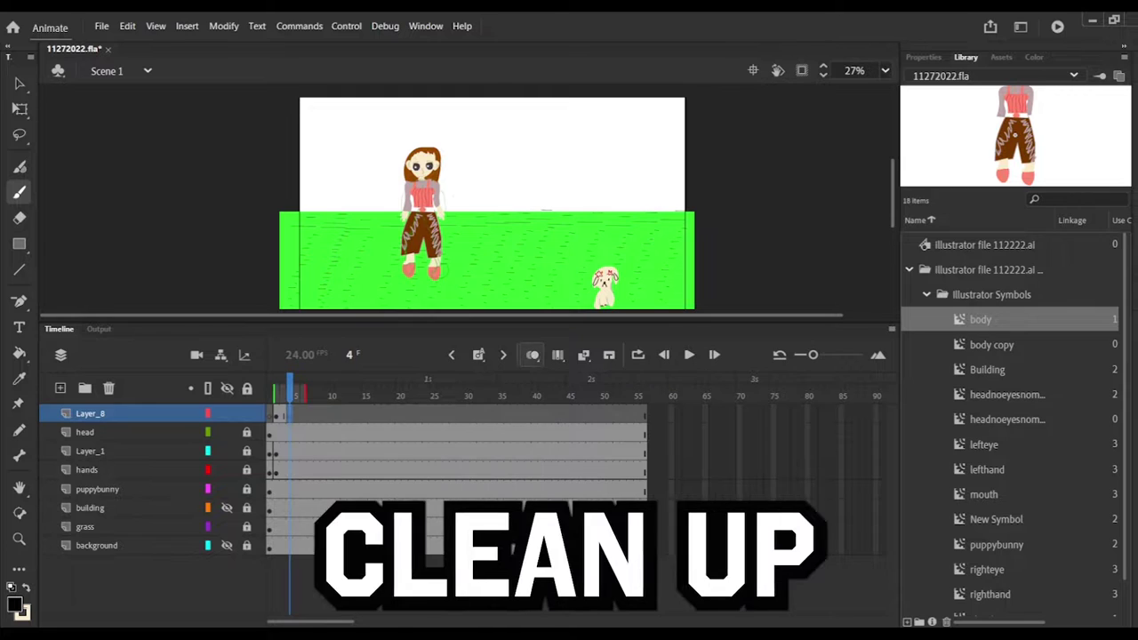
Sketch the girl's next pose on frame 4 over the onion skin, including her face, hair, both arms and mouth
left_click_drag(709, 323, 708, 616)
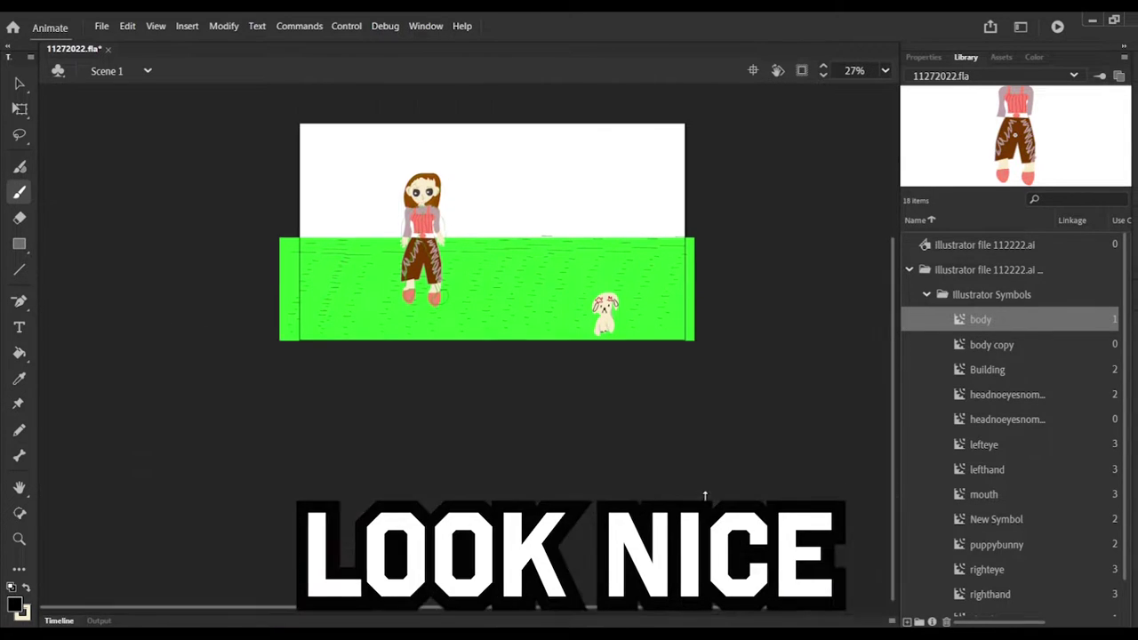
scroll(490, 198, "up", 2)
scroll(491, 250, "up", 1)
mouse_move(366, 146)
left_mouse_down()
mouse_move(347, 201)
mouse_move(366, 146)
mouse_move(373, 192)
left_mouse_up()
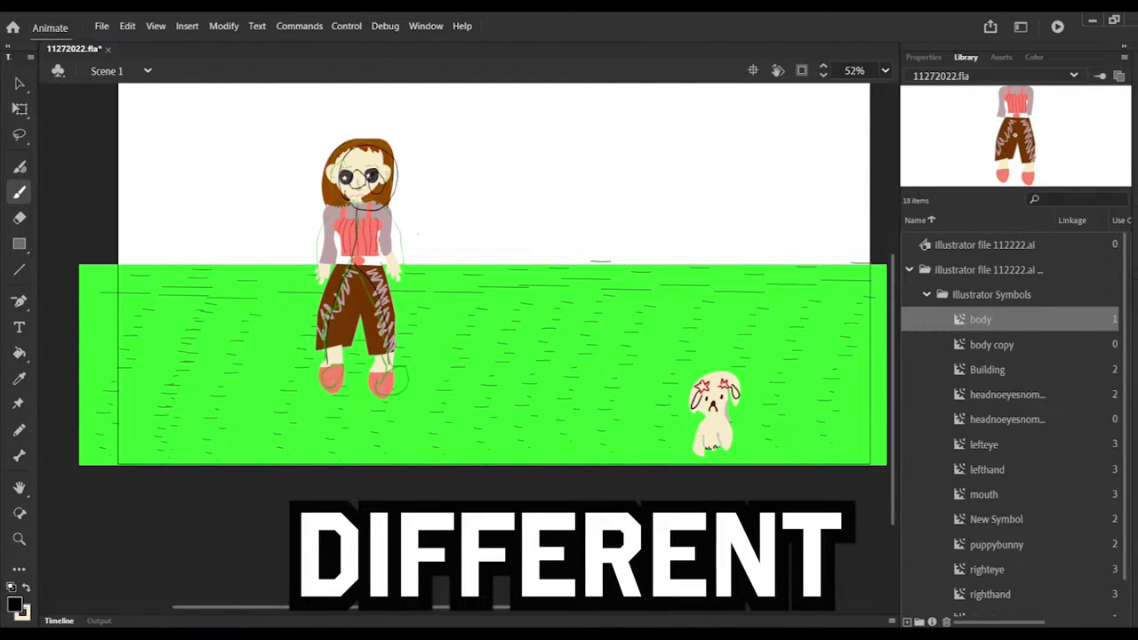
mouse_move(358, 150)
left_mouse_down()
mouse_move(341, 210)
mouse_move(365, 161)
left_mouse_up()
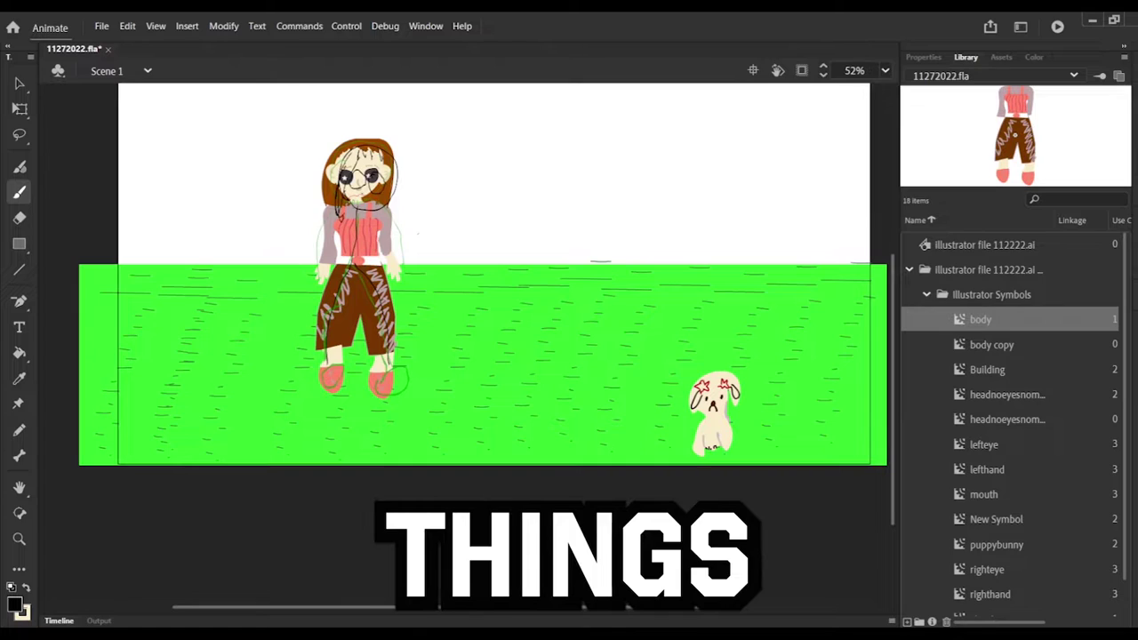
left_click_drag(338, 220, 314, 274)
left_click_drag(387, 208, 427, 316)
left_click_drag(359, 196, 370, 200)
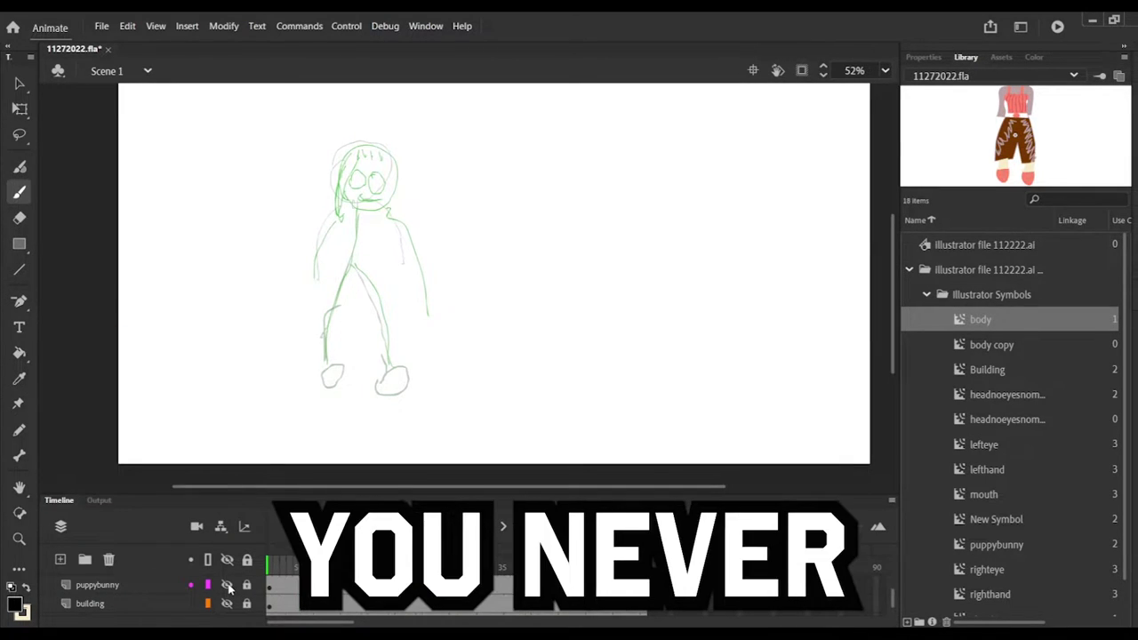
Show the puppybunny layer and rough in the girl's torso, leg and foot on frame 6 of Layer_8
left_click(228, 585)
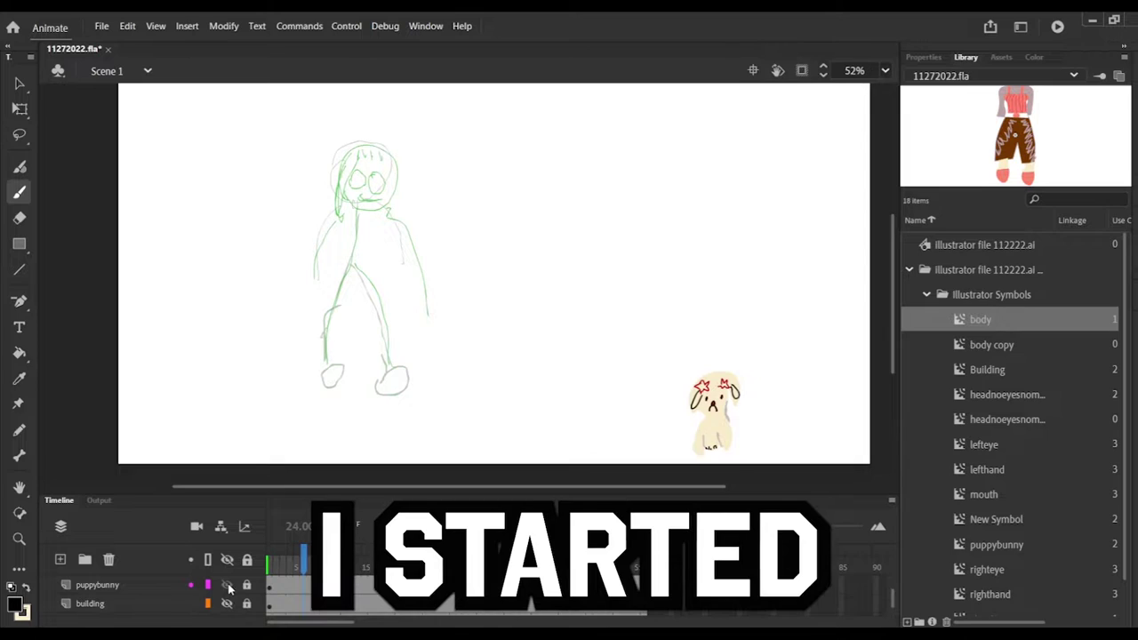
left_click_drag(893, 599, 893, 576)
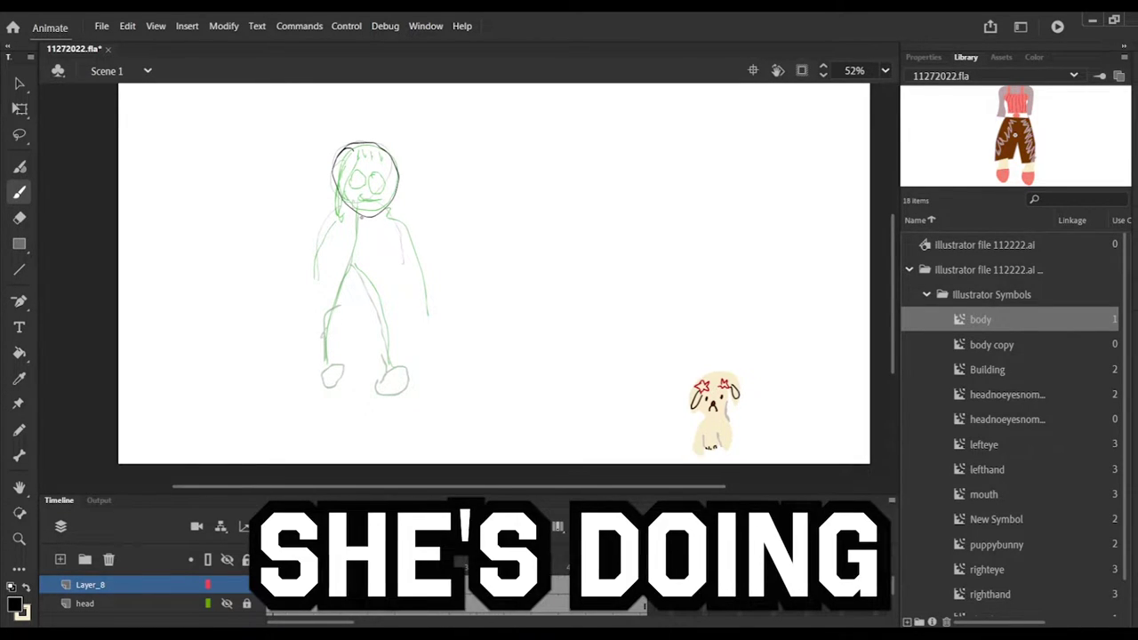
mouse_move(357, 212)
left_mouse_down()
mouse_move(354, 268)
mouse_move(410, 321)
mouse_move(414, 390)
mouse_move(354, 267)
mouse_move(382, 384)
left_mouse_up()
left_click(128, 27)
left_click(173, 43)
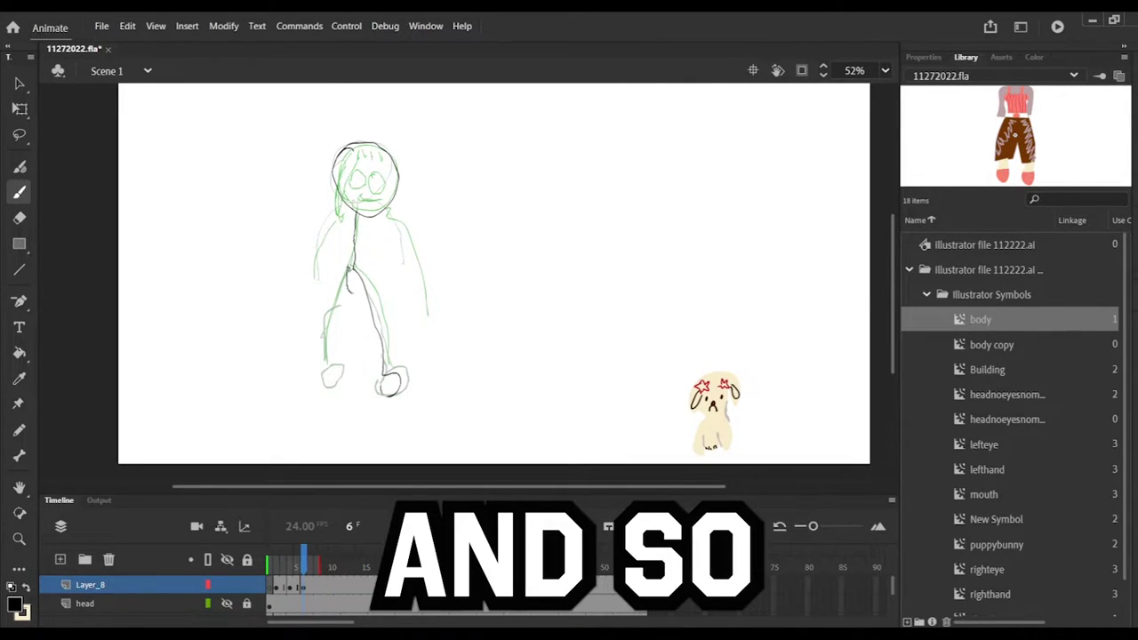
Sketch the girl's bent forward leg, its foot and an arm on frame 6 of Layer_8
left_click_drag(347, 267, 395, 318)
left_click_drag(414, 362, 411, 372)
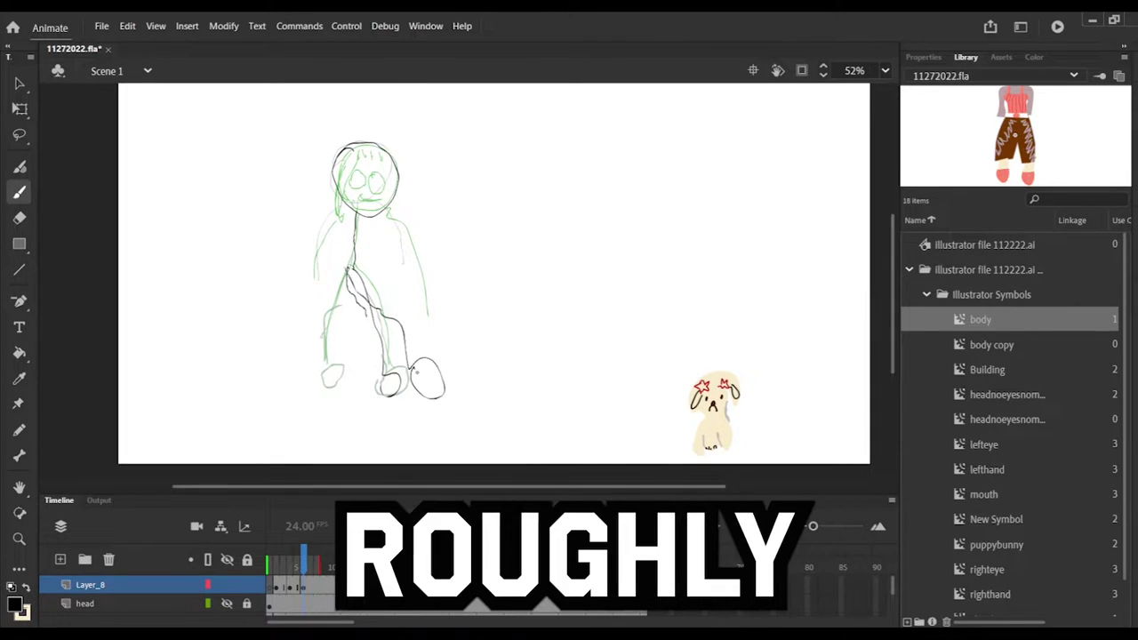
left_click_drag(360, 211, 427, 302)
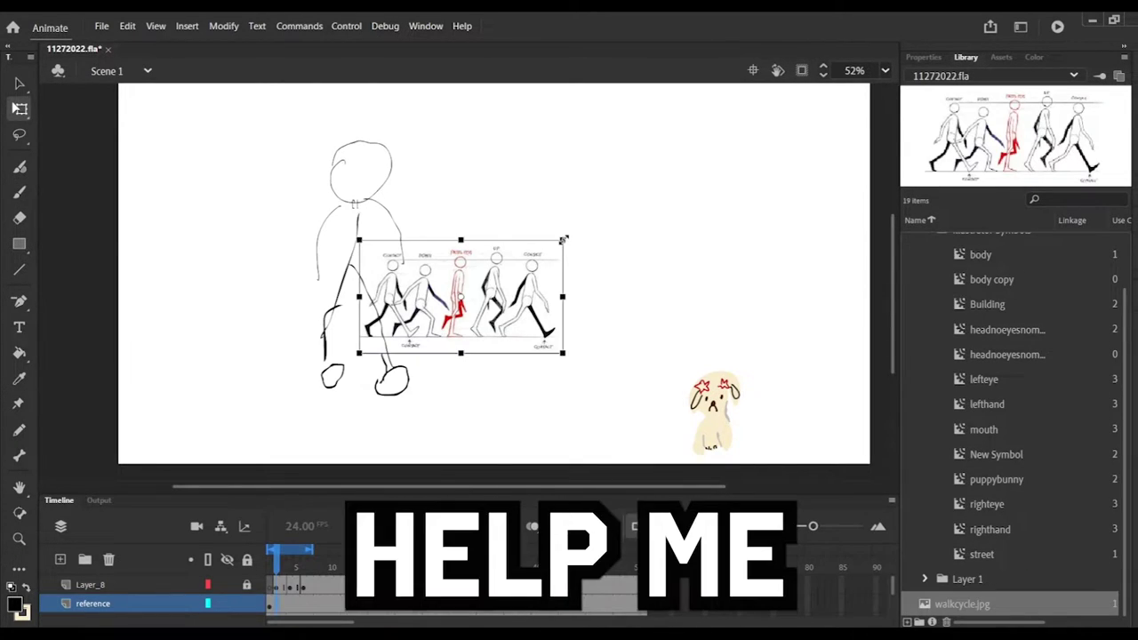
Enlarge the walkcycle.jpg reference image and align its first contact pose with the girl sketch
left_click_drag(561, 236, 838, 87)
left_click_drag(526, 223, 684, 202)
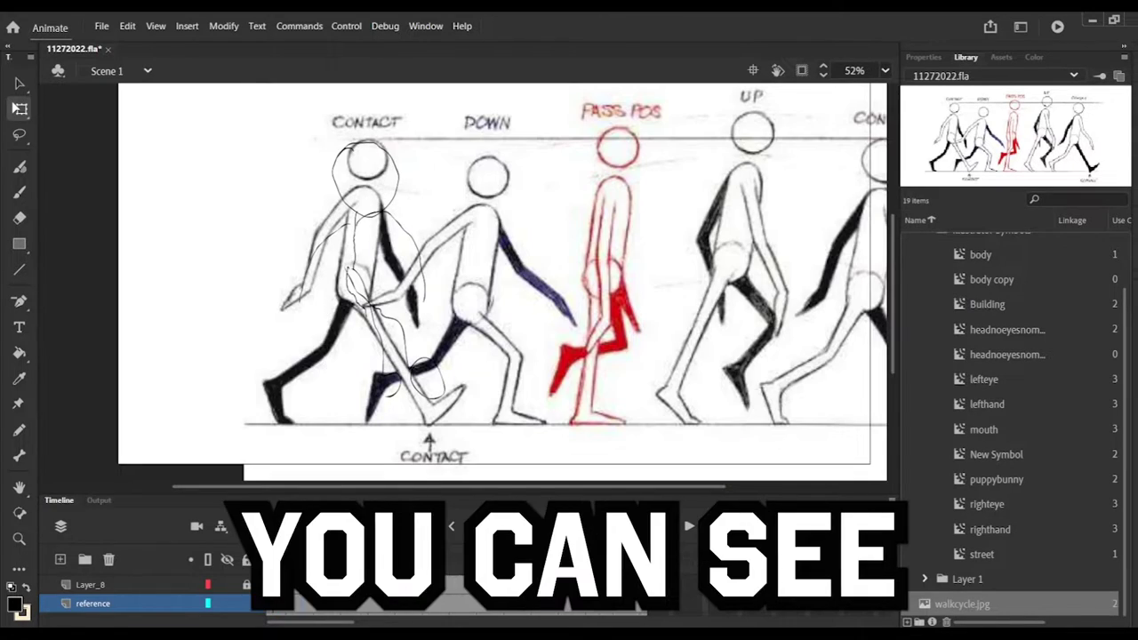
Lock the reference layer, unlock Layer_8 and go to frame 4 of the animation
left_click(333, 553)
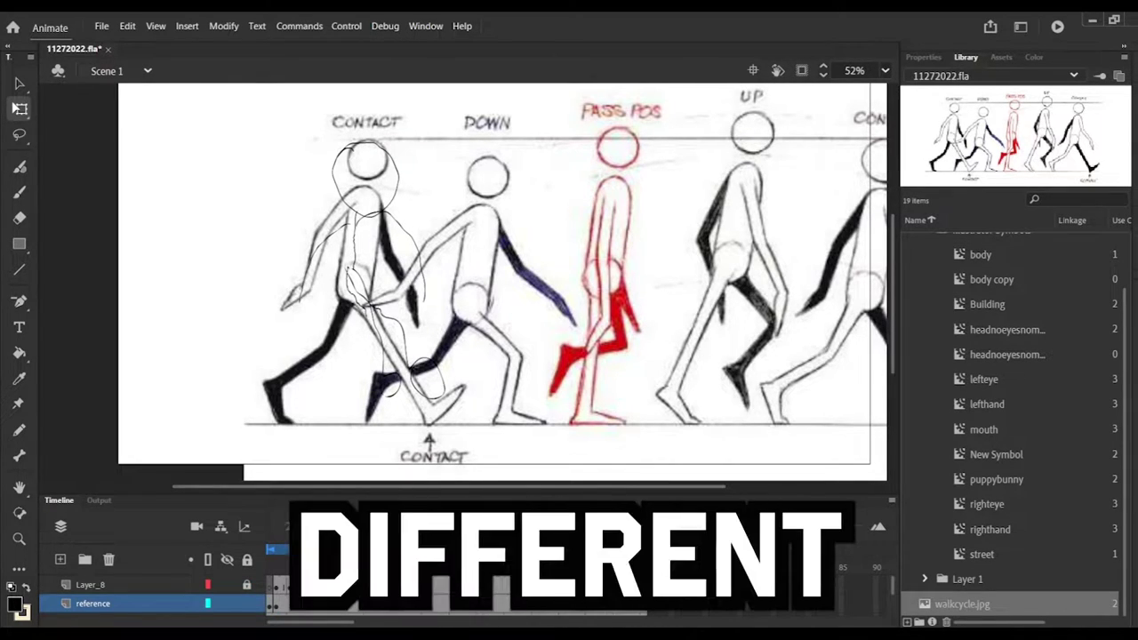
left_click(19, 220)
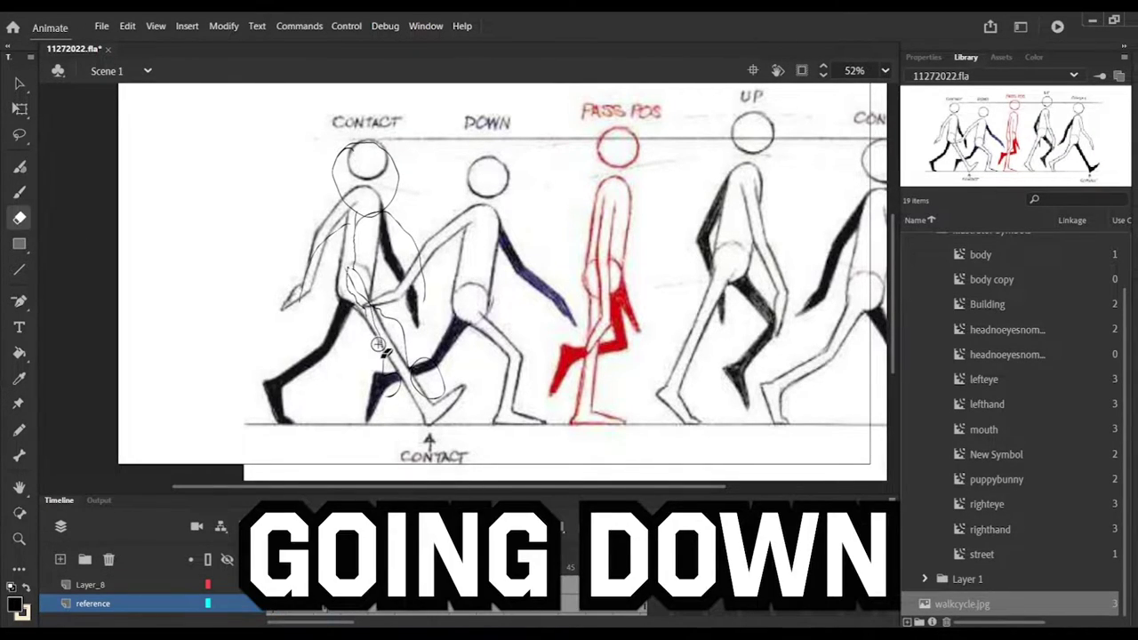
left_click(247, 605)
left_click(248, 585)
left_click(290, 573)
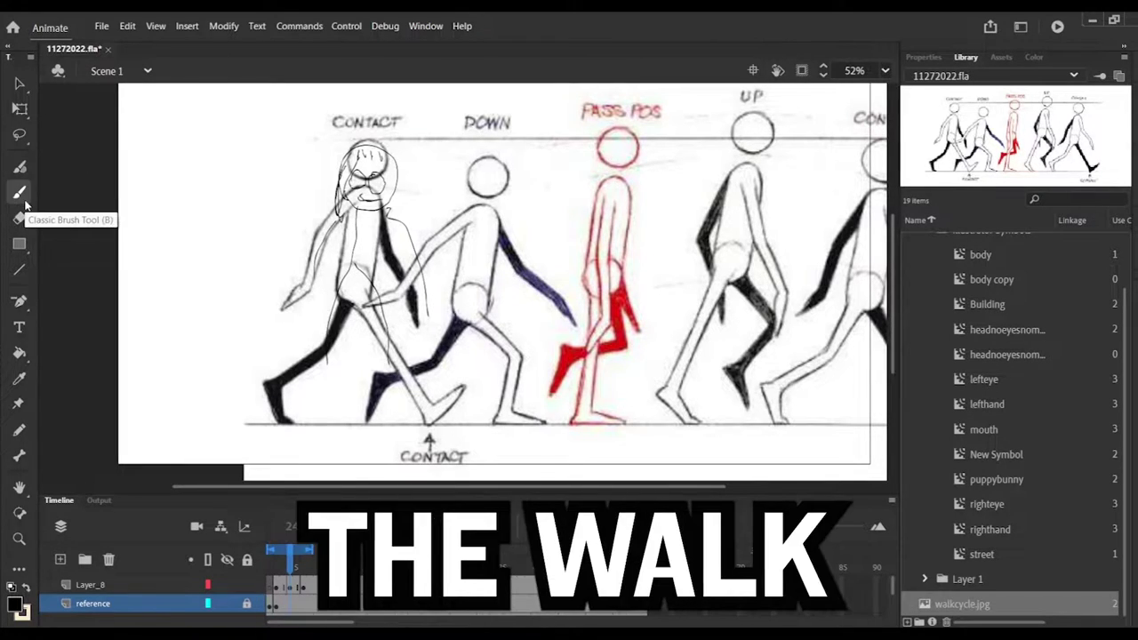
Hide all layers, then show only the reference layer and Layer_8 again
mouse_move(894, 609)
left_mouse_down()
mouse_move(891, 578)
mouse_move(900, 608)
left_mouse_up()
scroll(893, 609, "up", 3)
left_click(227, 559)
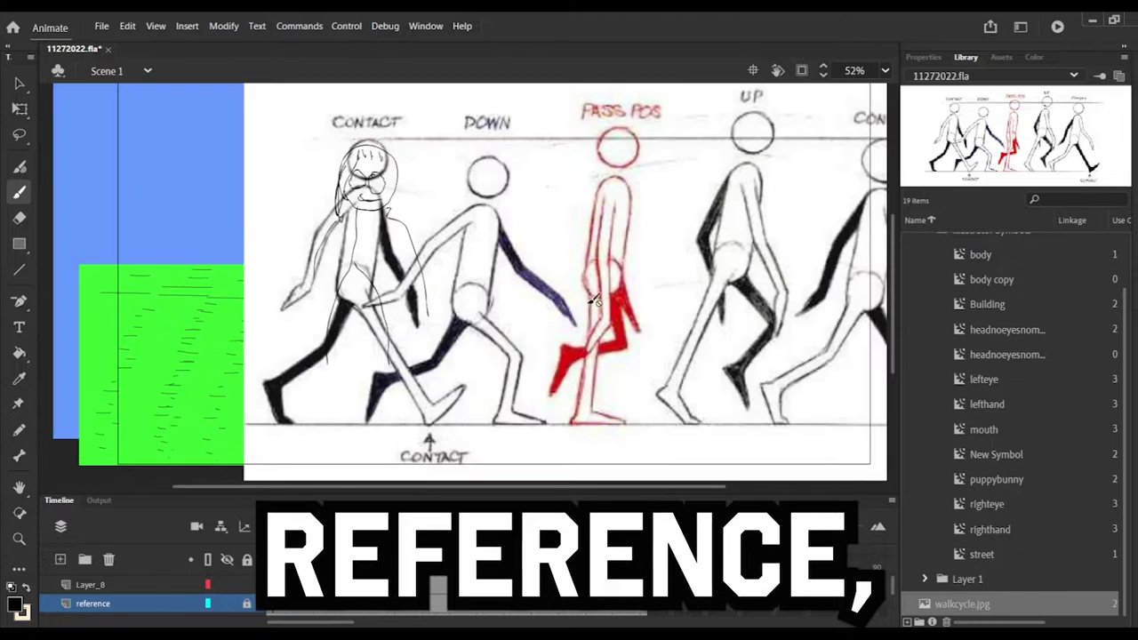
left_click(473, 186)
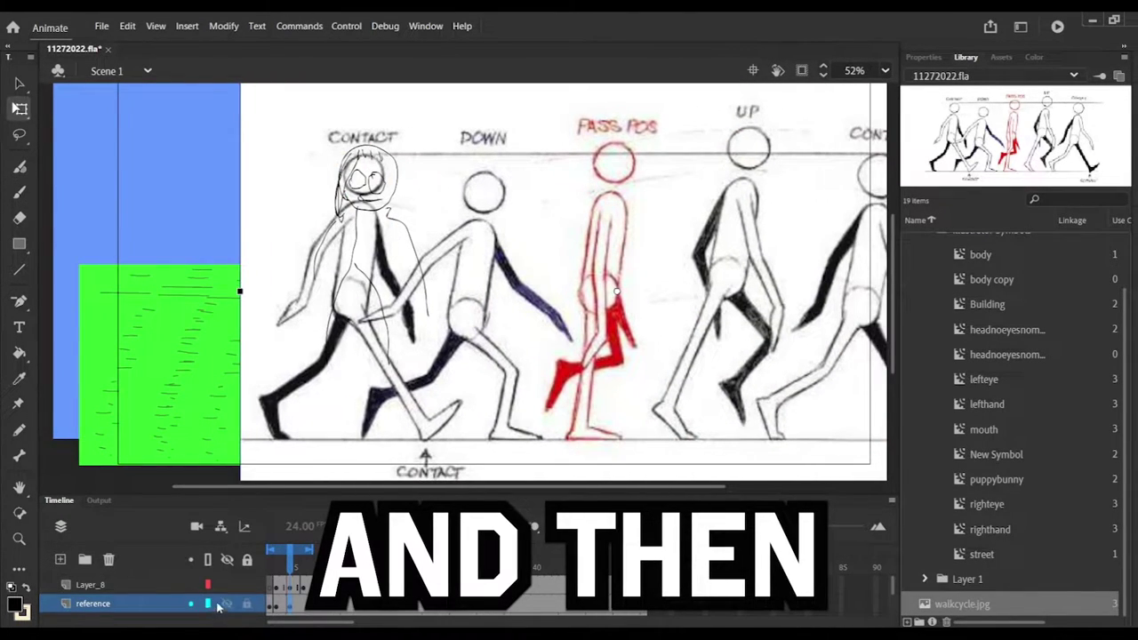
left_click(228, 560)
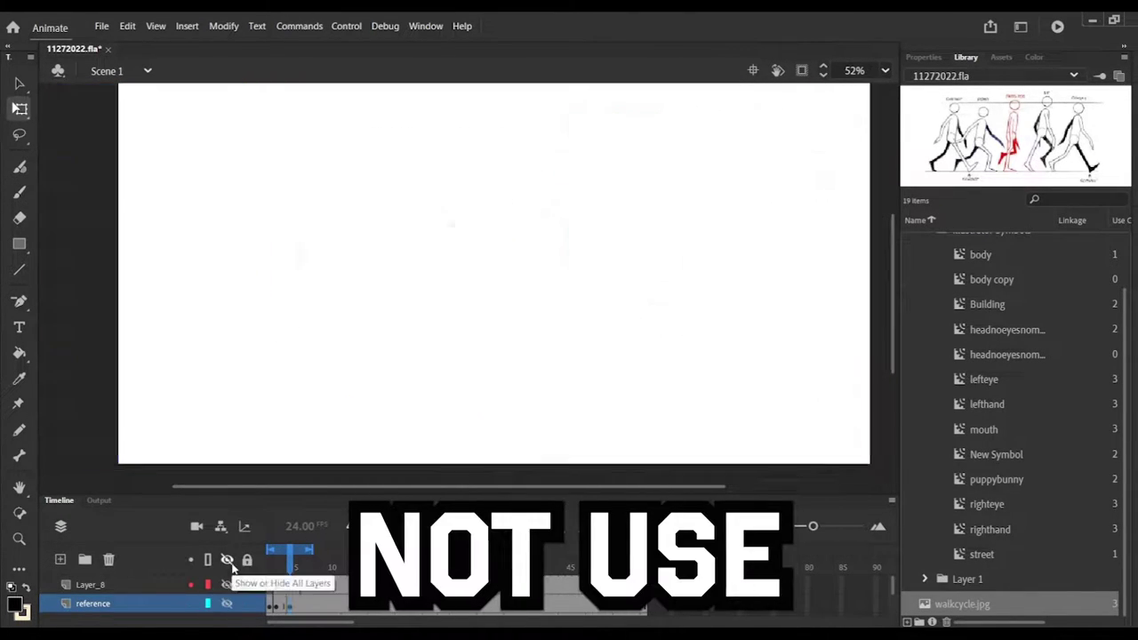
left_click(226, 605)
left_click(228, 584)
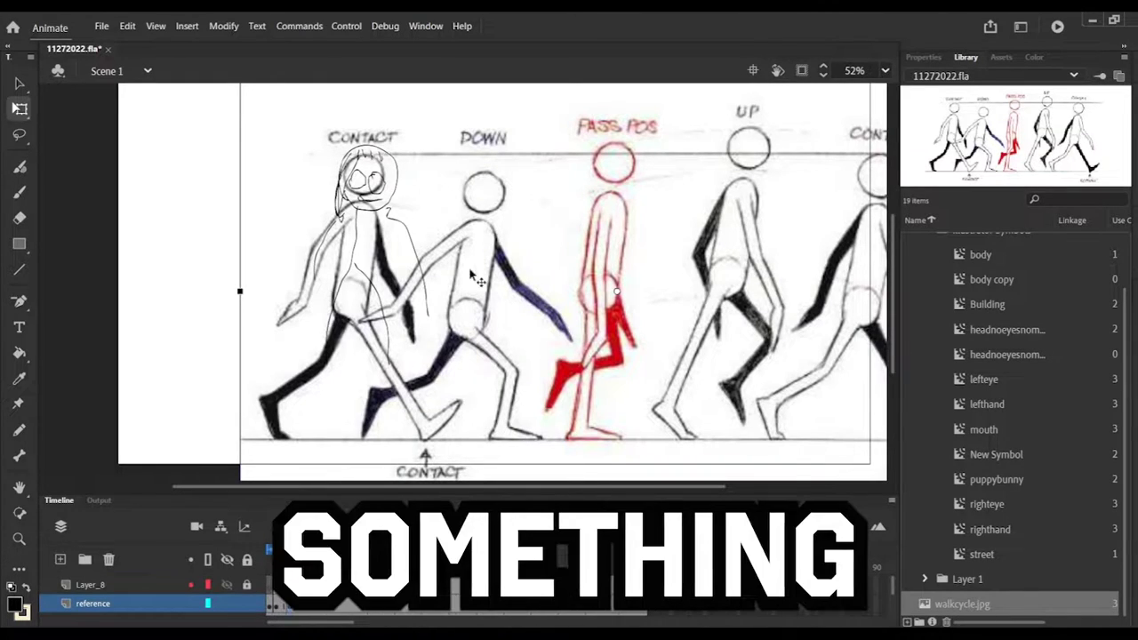
Scale the walk-cycle reference on frame 4 down to about 1419 by 787 pixels and reposition it over the stage
left_click_drag(500, 290, 287, 347)
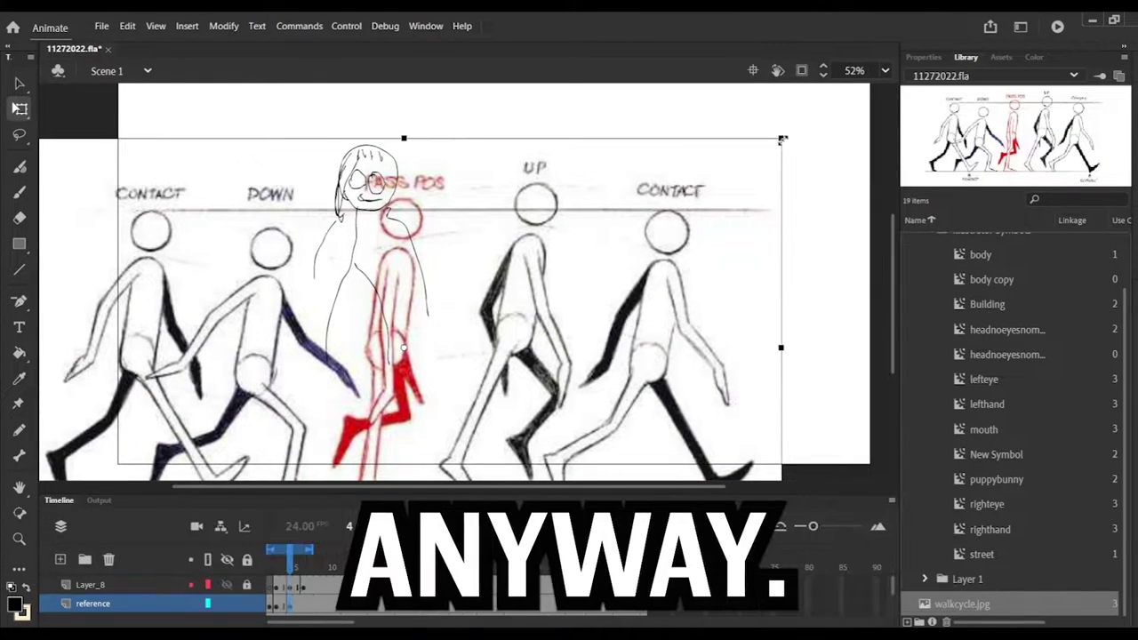
left_click_drag(782, 138, 683, 194)
left_click_drag(393, 336, 604, 248)
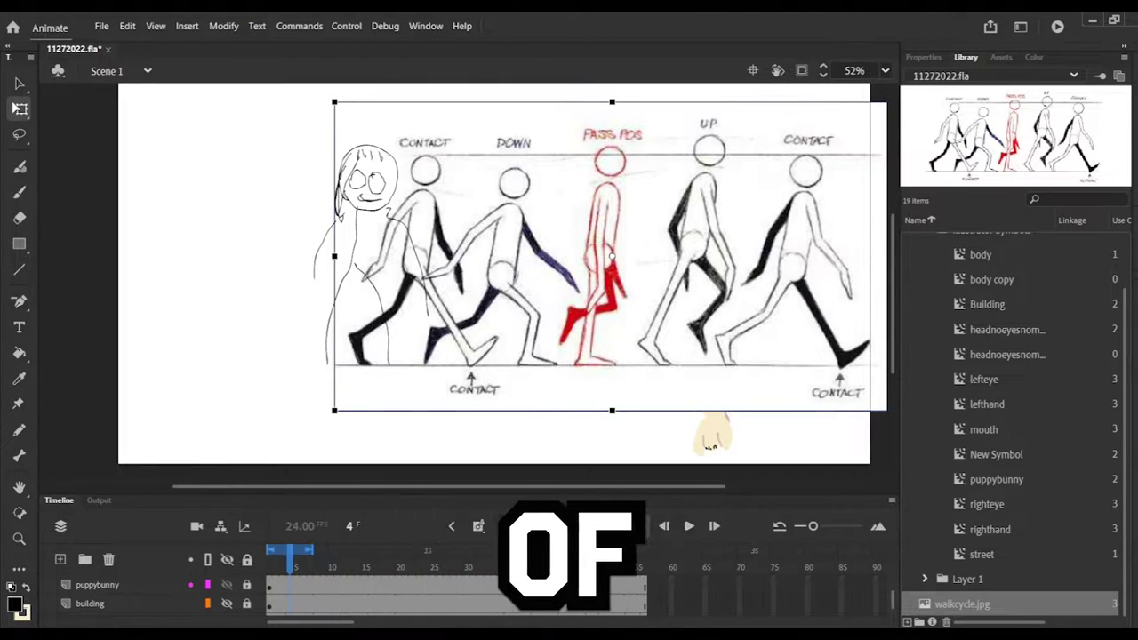
Unlock Layer_8, go to frame 6 and erase the girl's leg and foot lines
left_click(19, 191)
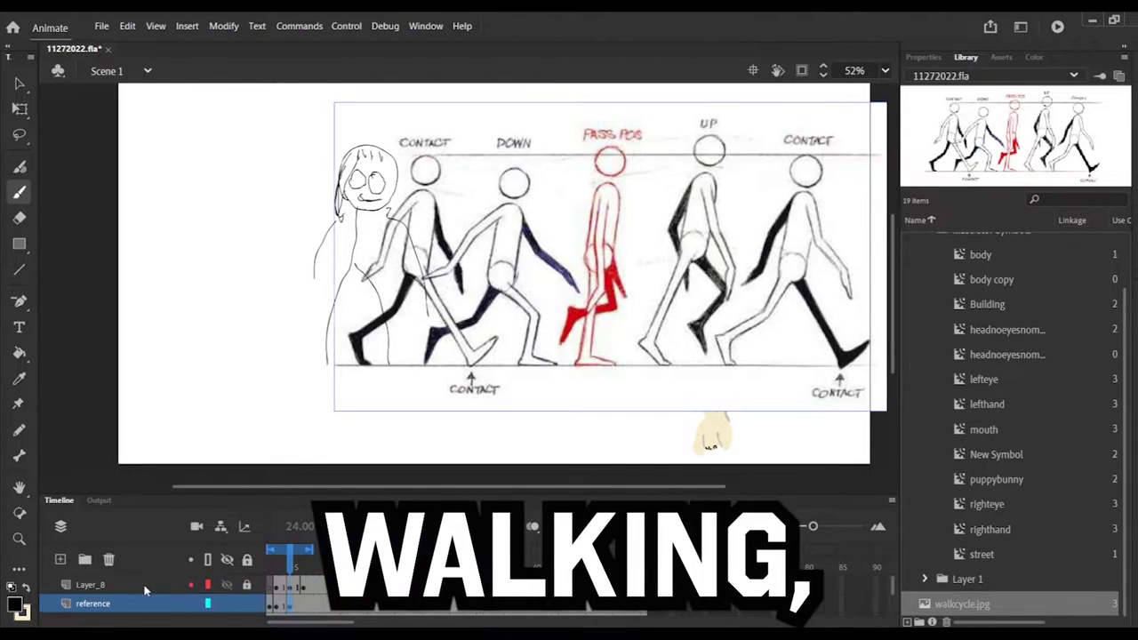
left_click(142, 588)
left_click(248, 586)
left_click_drag(273, 565, 303, 563)
left_click(16, 222)
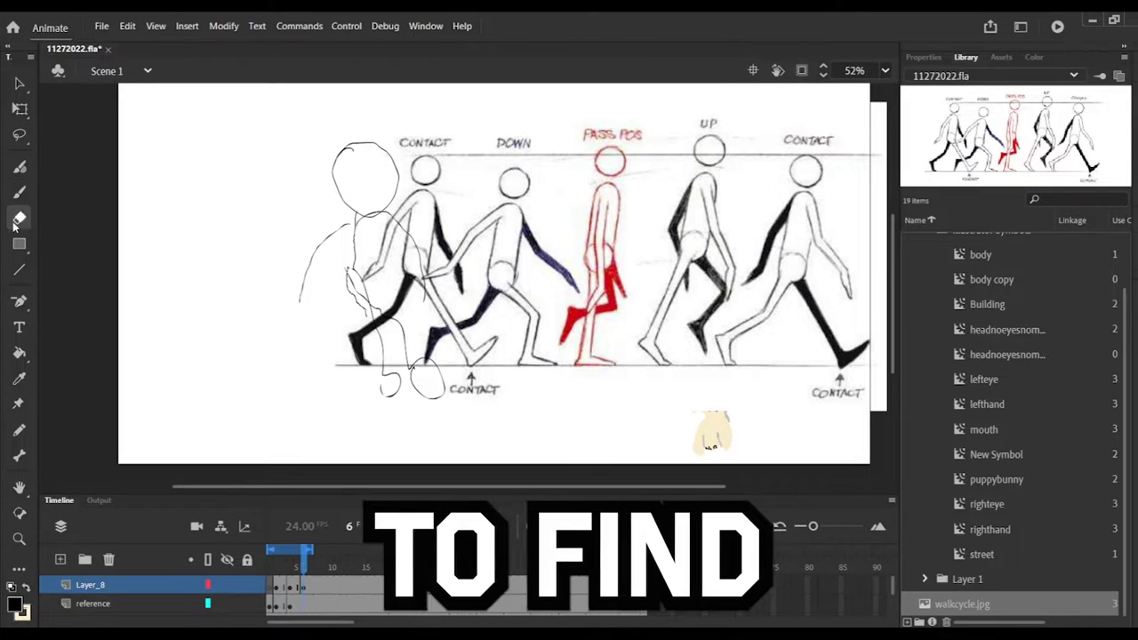
left_click_drag(438, 410, 394, 399)
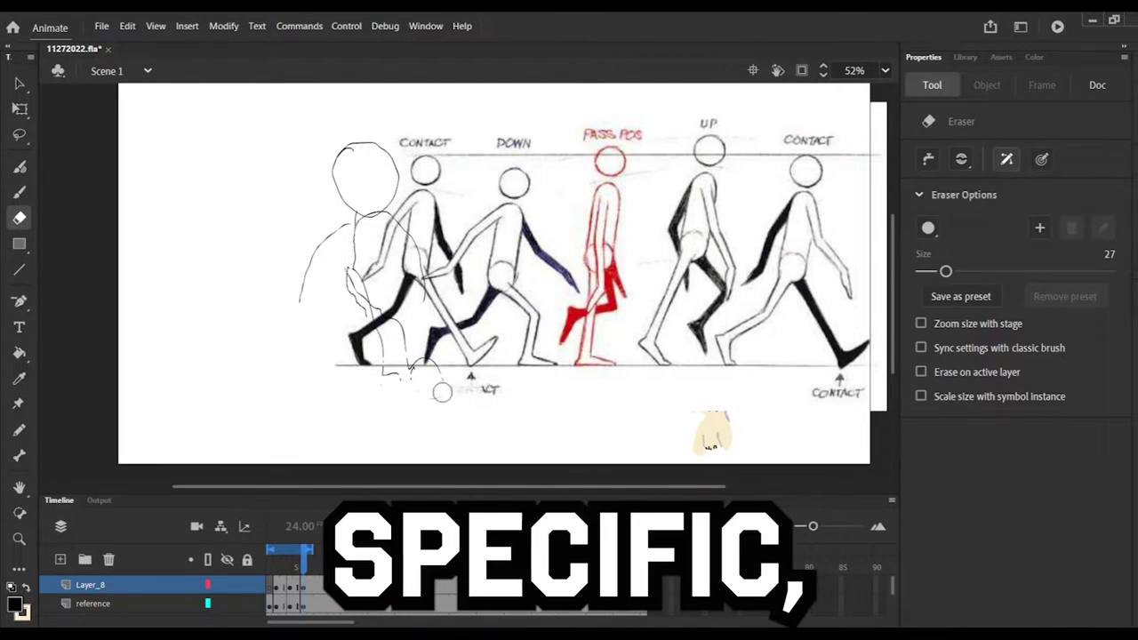
left_click_drag(443, 392, 365, 342)
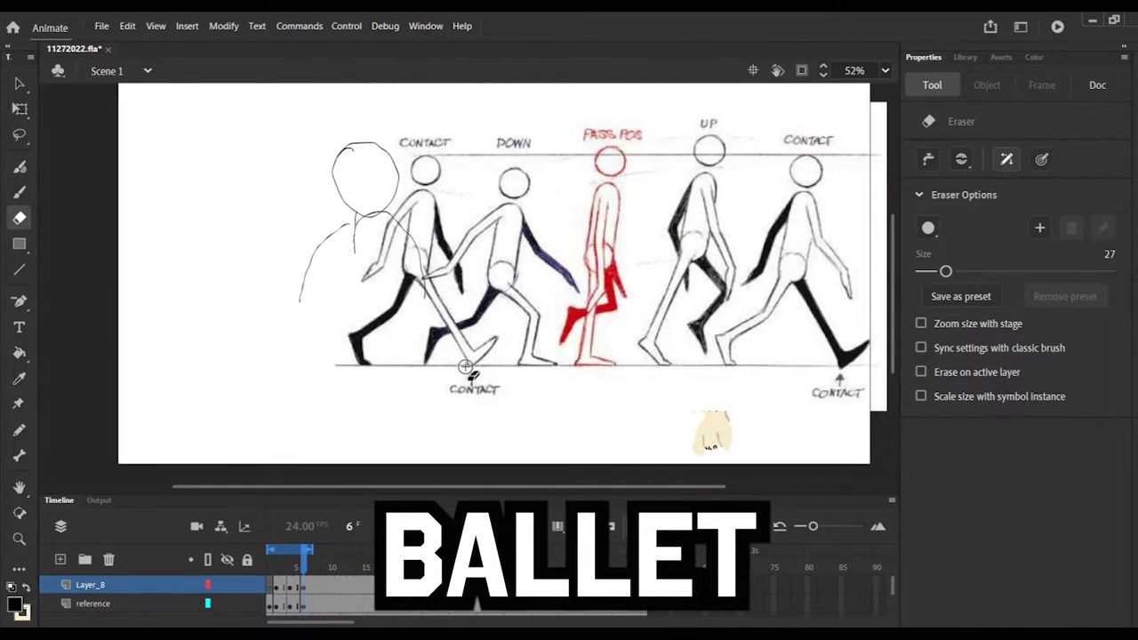
Move the walk-cycle reference on frame 6 so its first contact pose lies beneath the girl sketch
key("b")
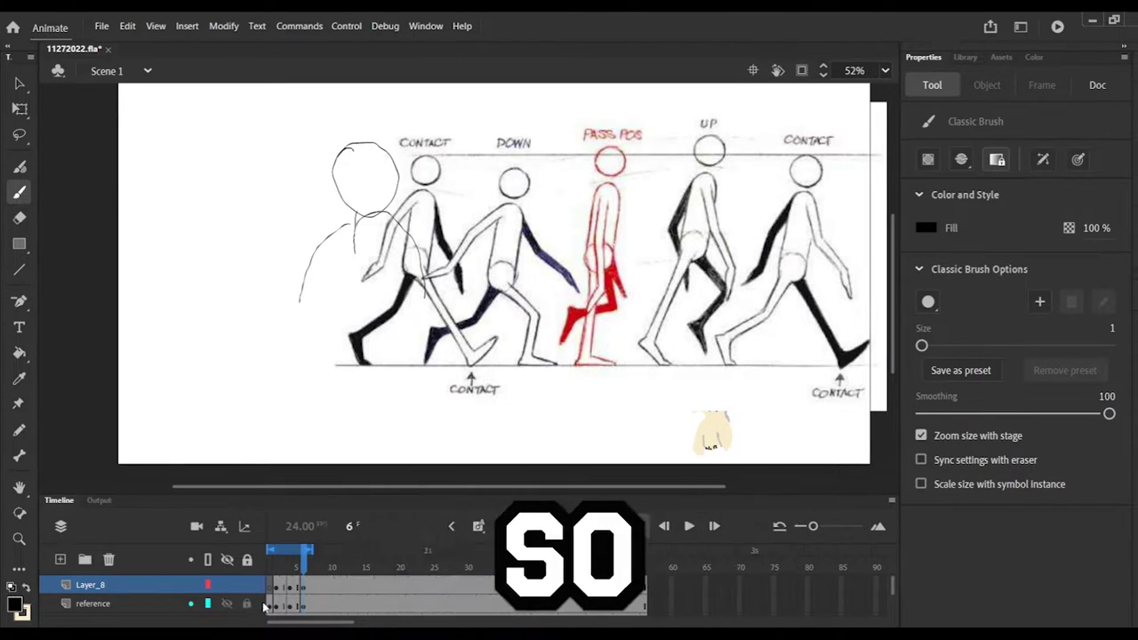
left_click(304, 607)
key("q")
left_click_drag(523, 219, 467, 240)
key("b")
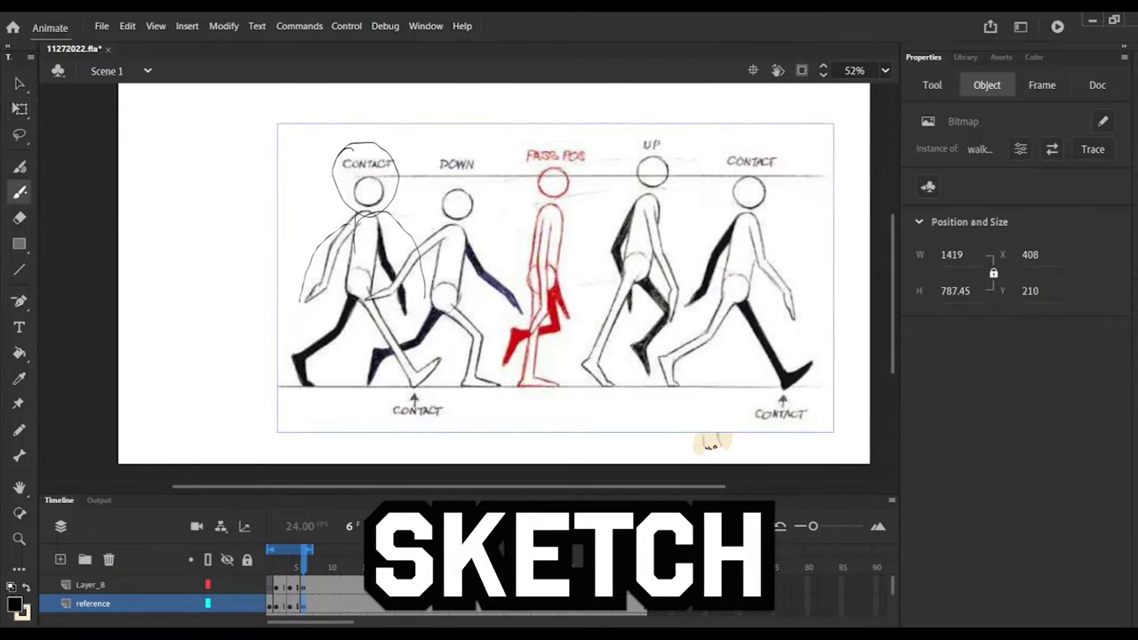
Draw the girl's legs over the first contact pose on frame 6 of Layer_8, plus an eye and a hair strand
left_click_drag(325, 334, 321, 349)
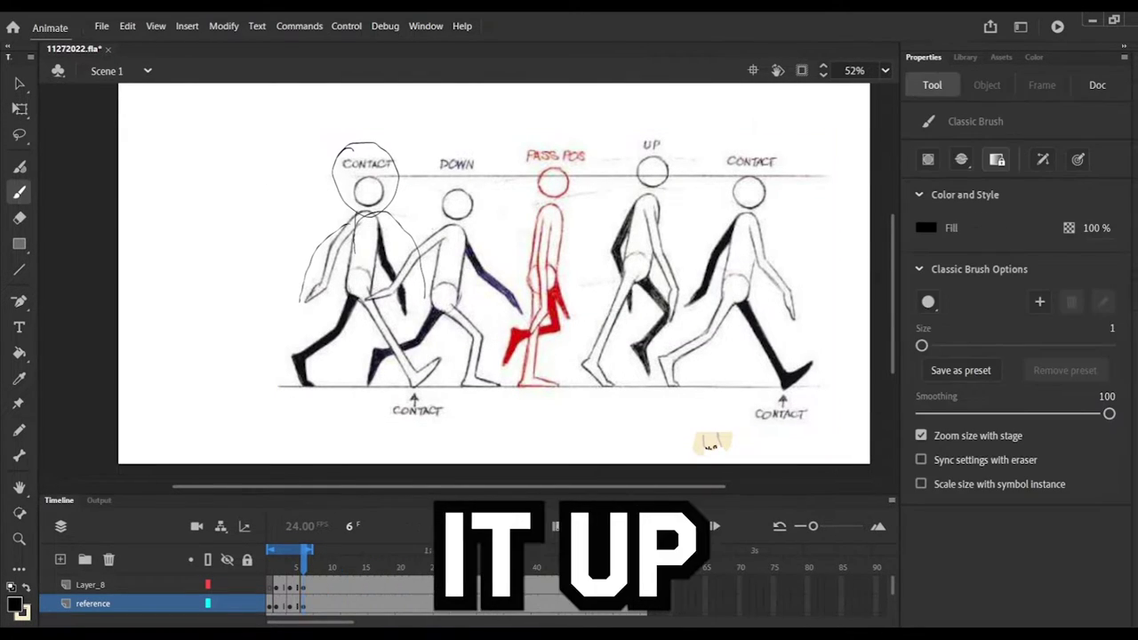
left_click(147, 585)
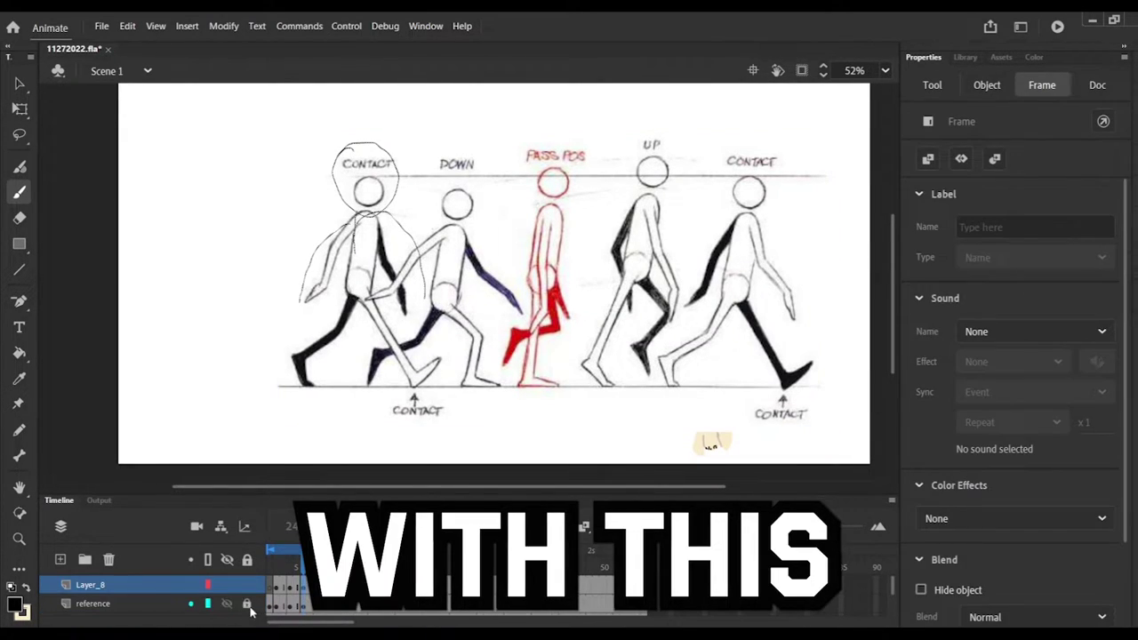
left_click(302, 585)
mouse_move(322, 343)
left_mouse_down()
mouse_move(364, 302)
mouse_move(444, 363)
left_mouse_up()
left_click_drag(392, 162, 381, 186)
left_click_drag(348, 148, 334, 223)
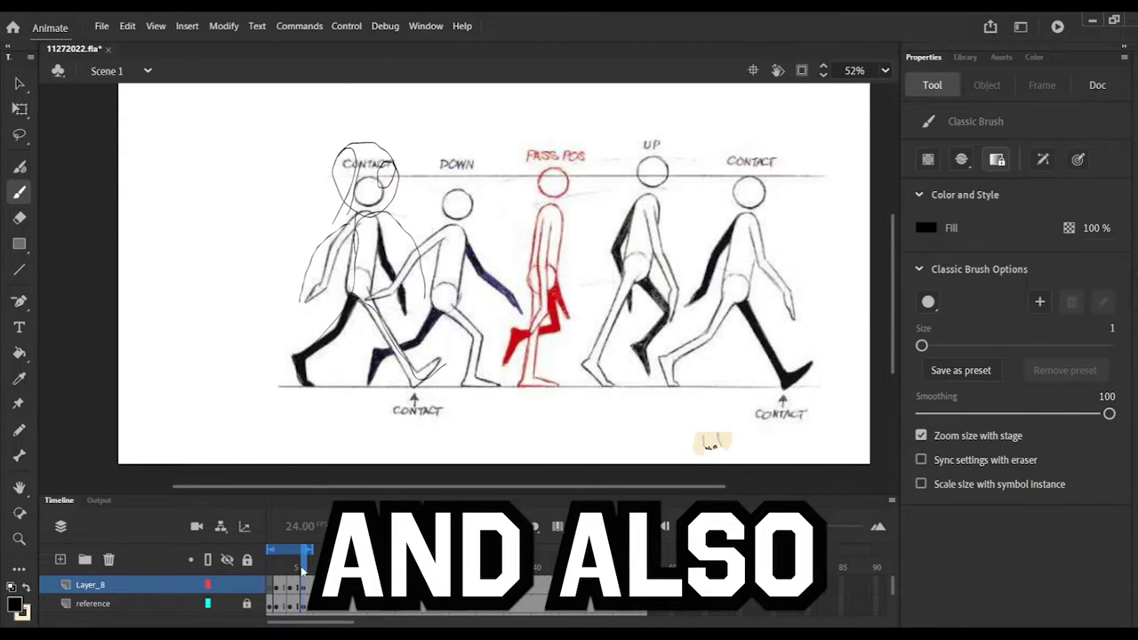
Sketch the girl's torso and front leg over the reference's DOWN pose on the following frame of Layer_8
left_click_drag(302, 570, 310, 569)
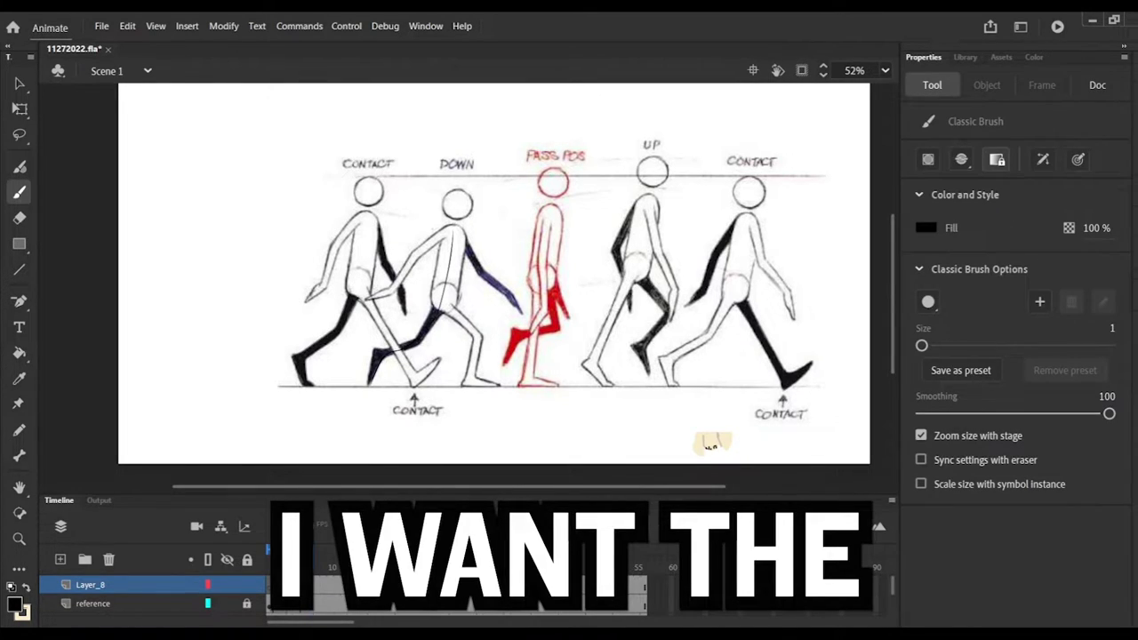
left_click_drag(439, 305, 486, 387)
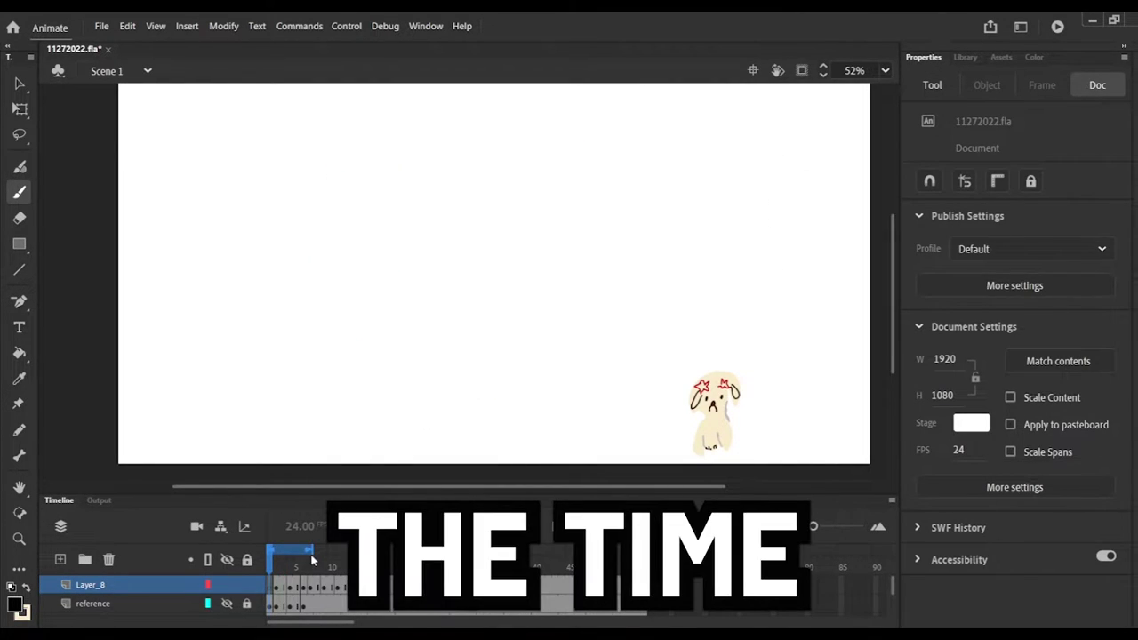
Play the girl's walk animation from the first frame to check the speed of her movement
left_click(270, 565)
key("Return")
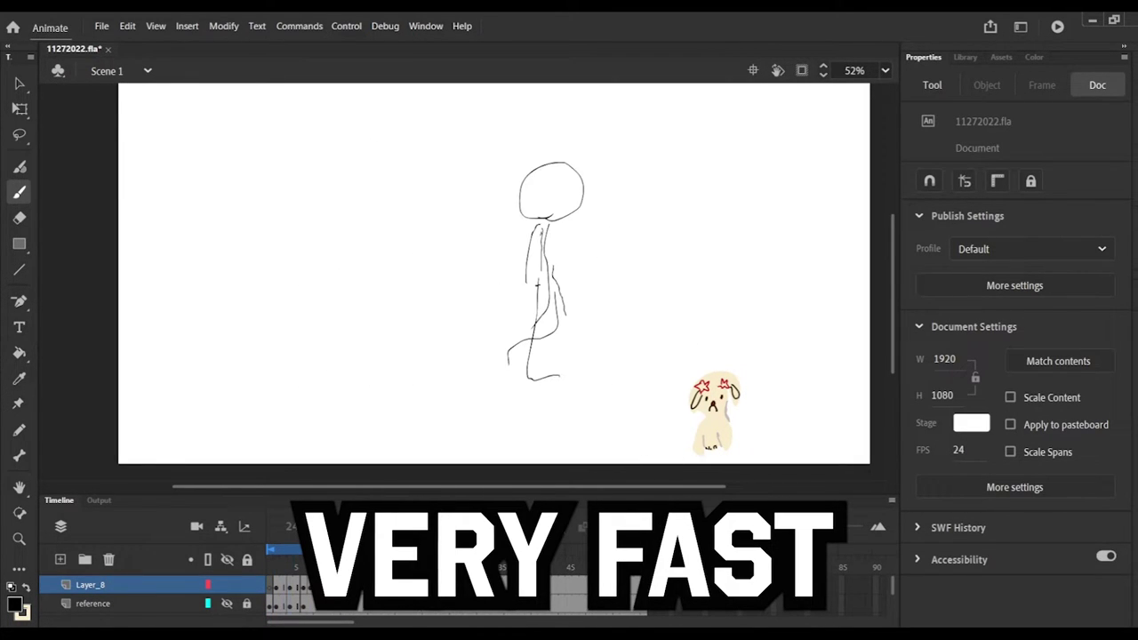
left_click(353, 585)
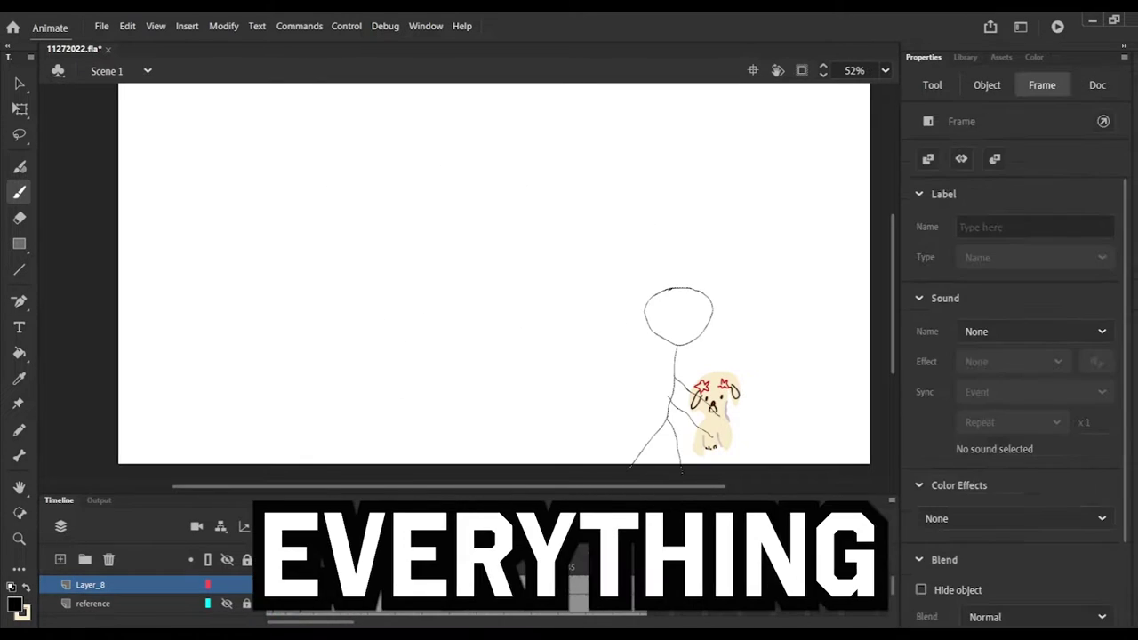
key("Return")
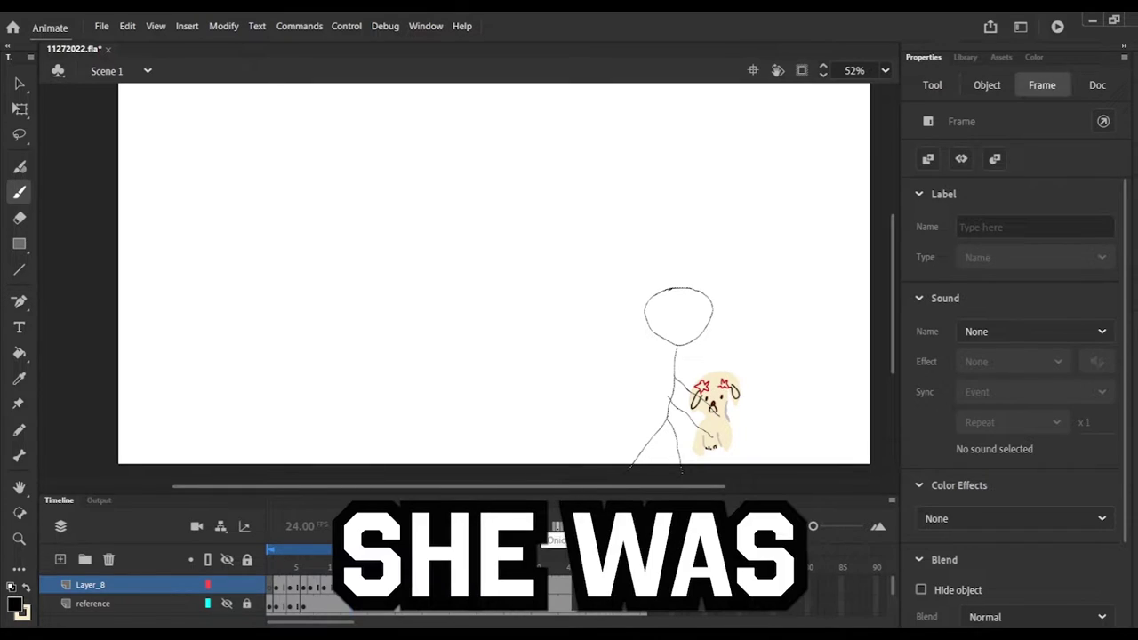
Insert extra frames between the girl's pose keyframes on Layer_8 to slow down her walk
left_click(583, 526)
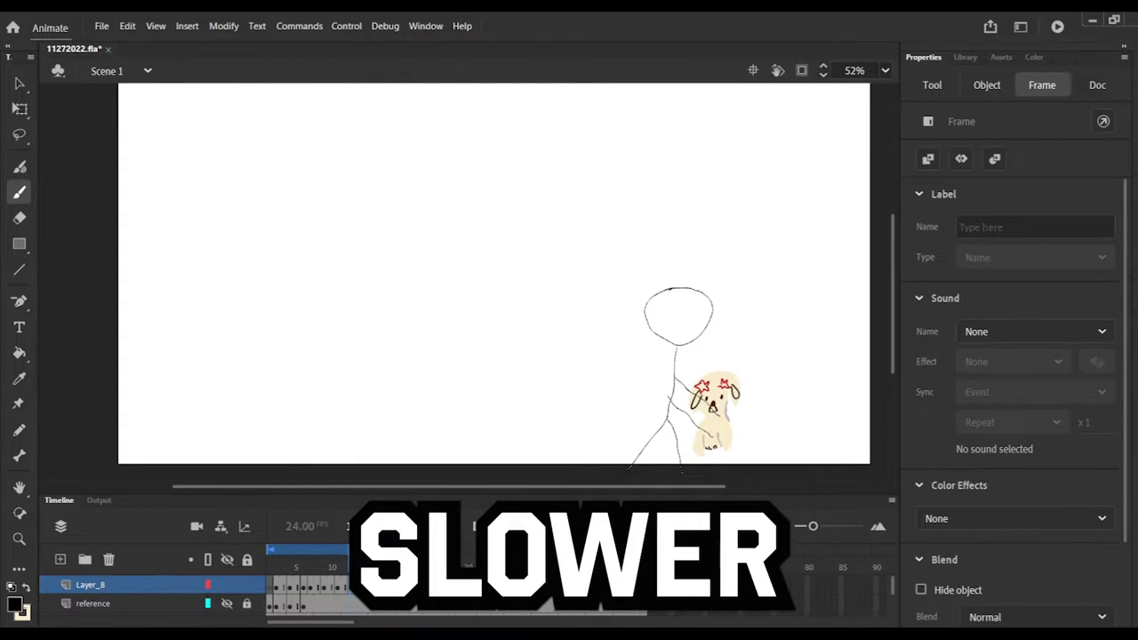
key("F5")
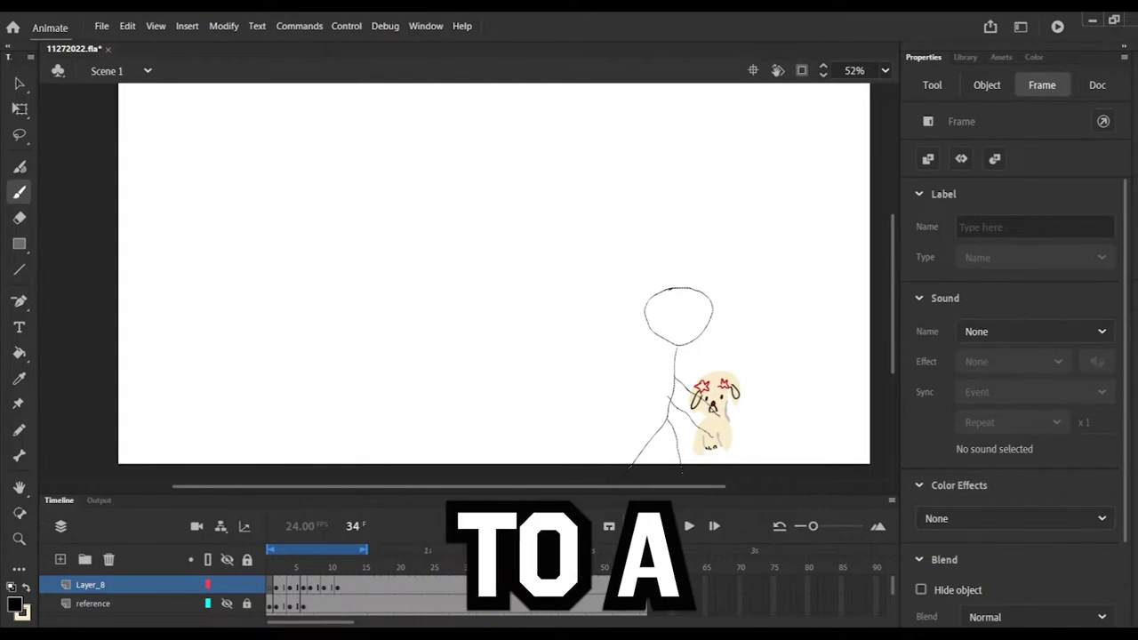
left_click(336, 587)
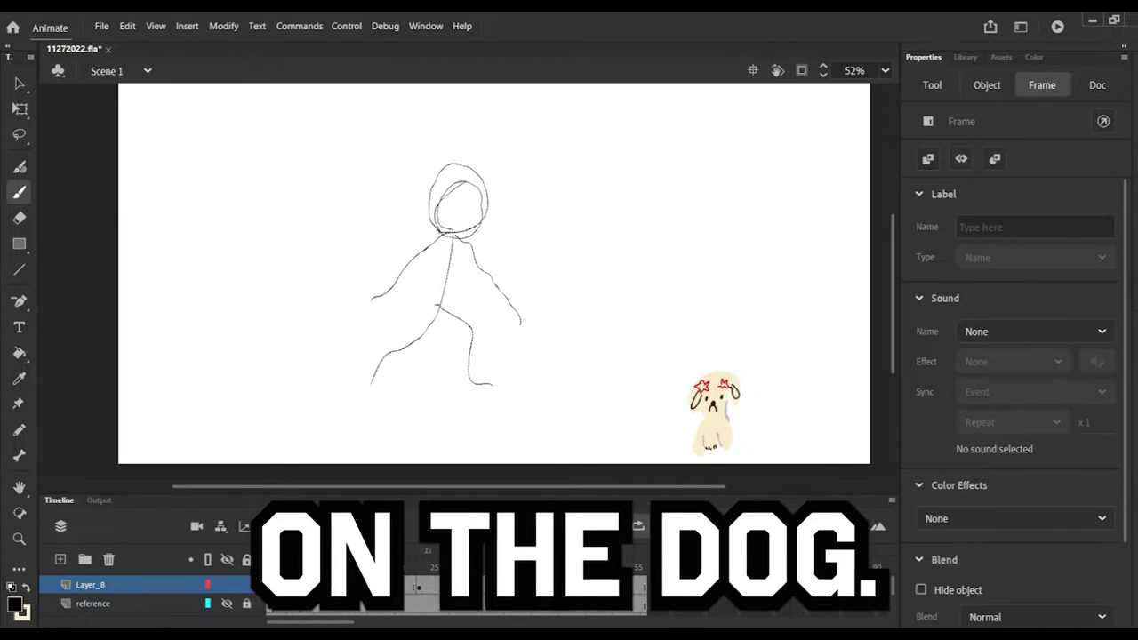
left_click(303, 585)
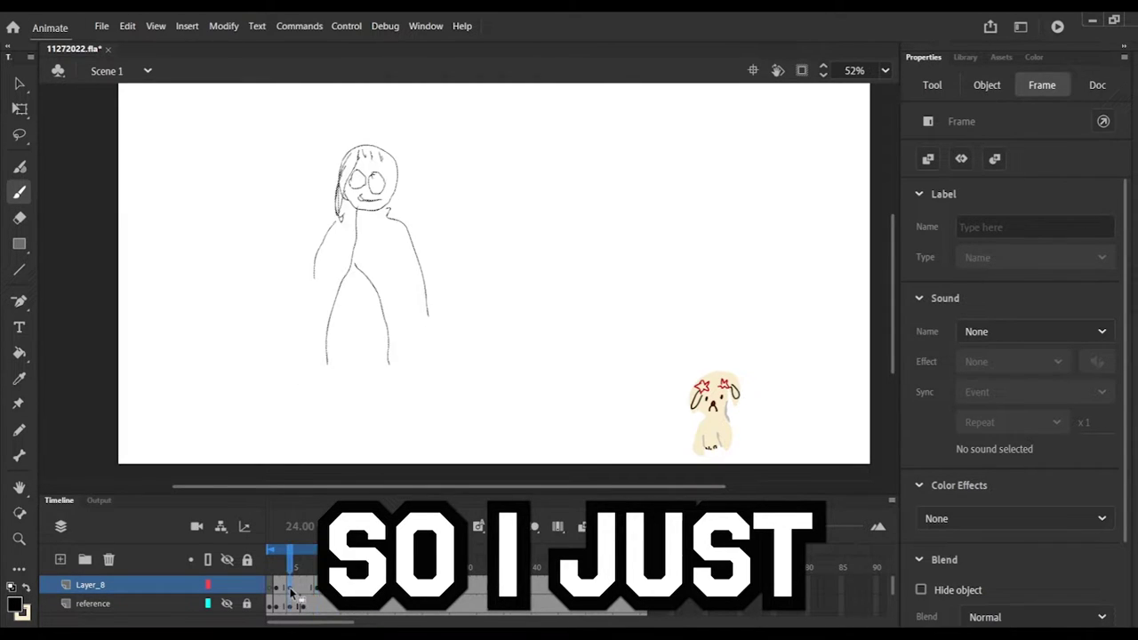
left_click(296, 591)
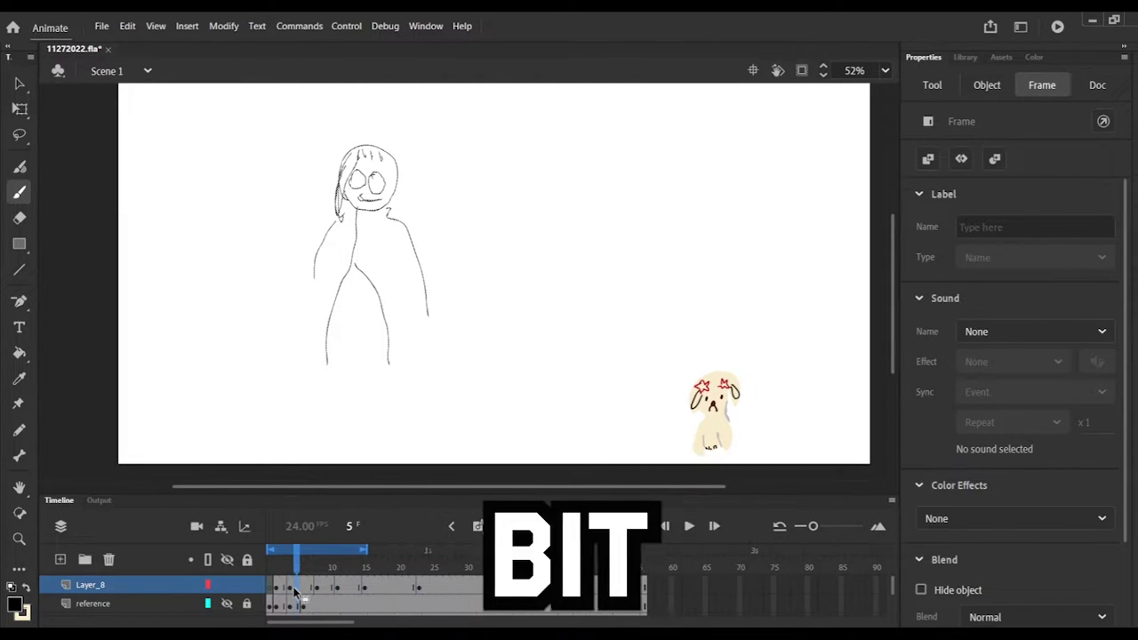
Extend the loop range toward the end of the animation and play back the retimed walk
scroll(284, 596, "down", 1)
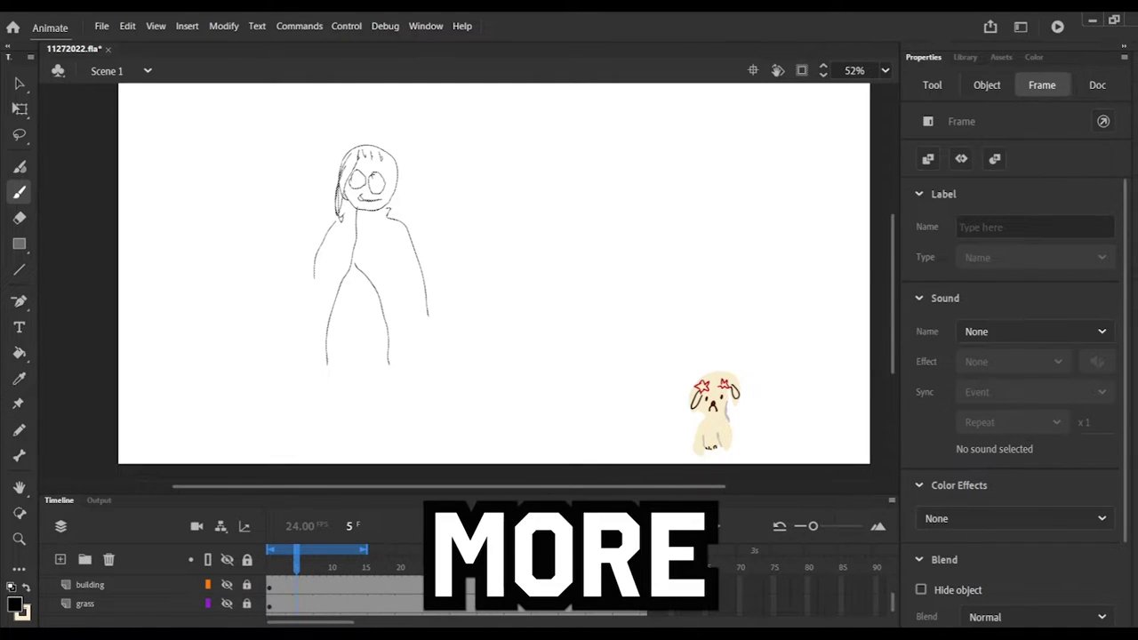
scroll(291, 588, "up", 1)
left_click(289, 587)
left_click_drag(364, 551, 645, 551)
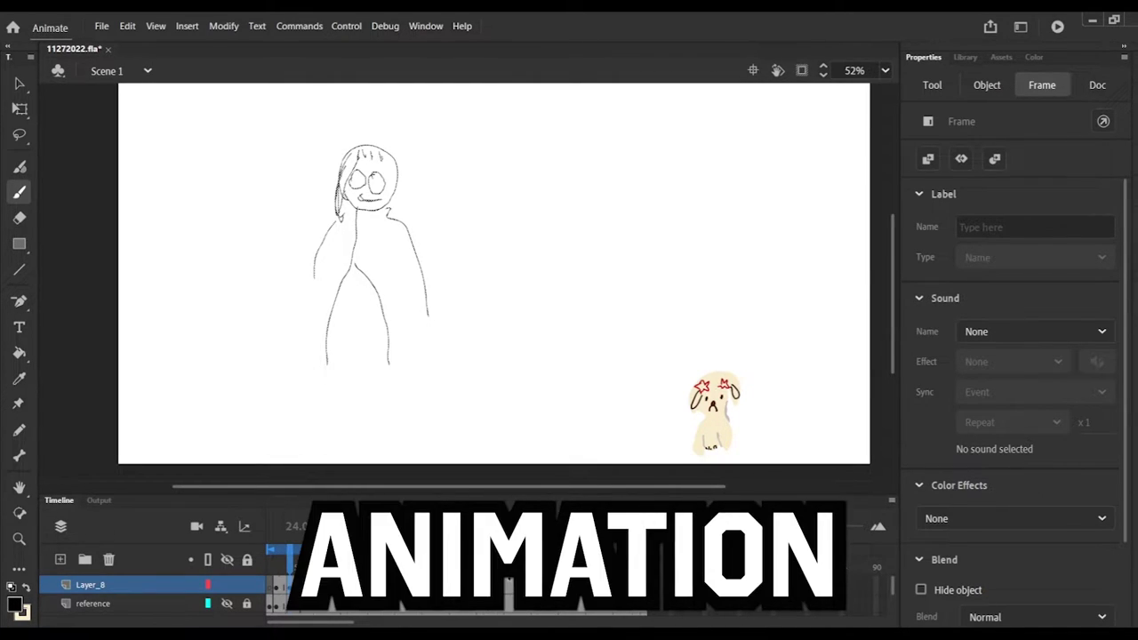
left_click(688, 527)
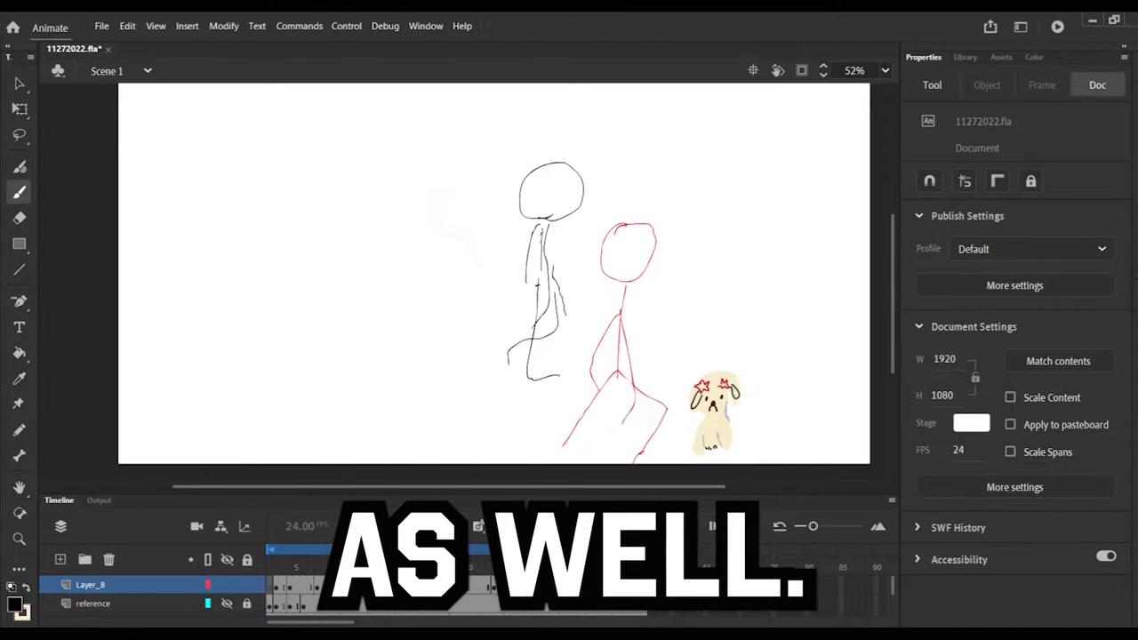
Turn on onion skinning at frame 6 of Layer_8 and draw the girl's in-between head with two eyes and a smile
left_click(271, 566)
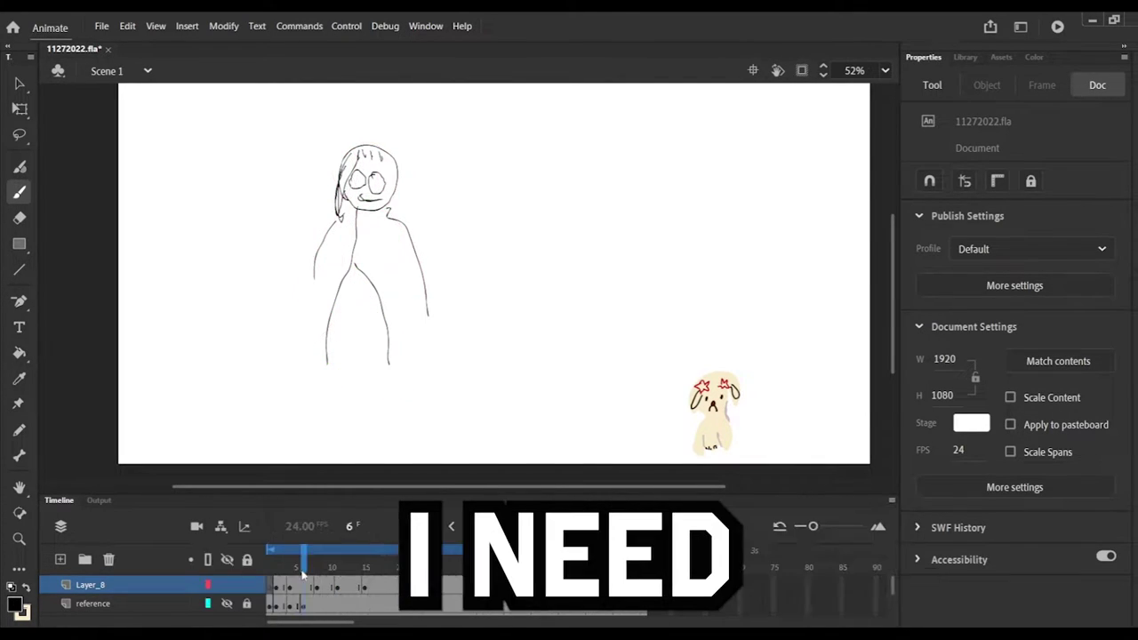
mouse_move(303, 570)
left_mouse_down()
mouse_move(319, 570)
mouse_move(293, 571)
left_mouse_up()
key("alt+shift+o")
scroll(364, 118, "up", 5)
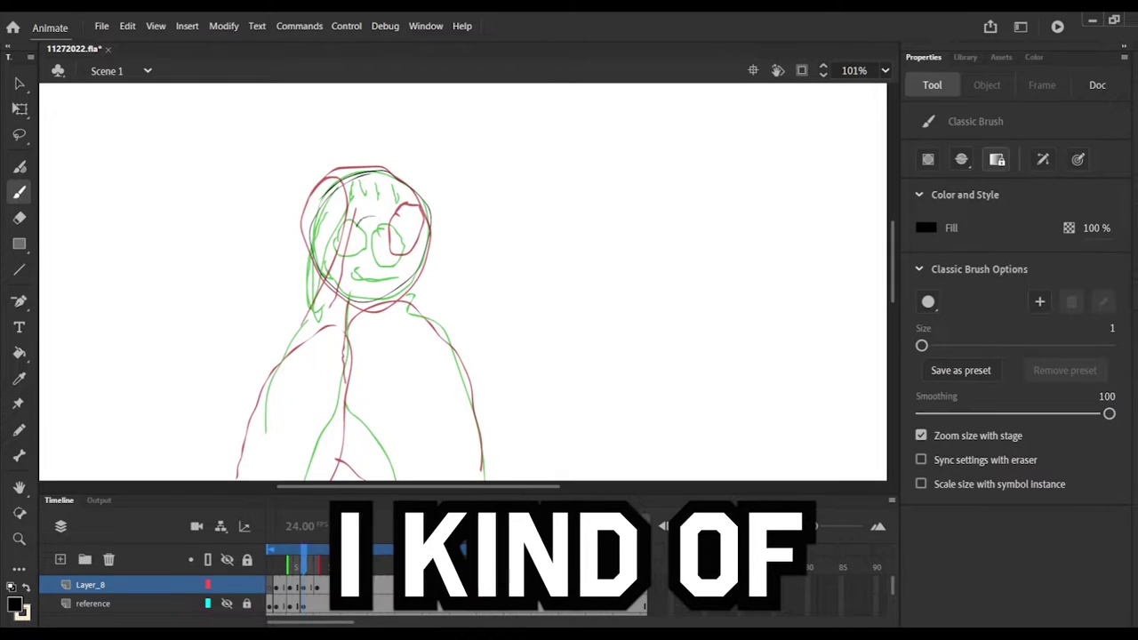
mouse_move(358, 226)
left_mouse_down()
mouse_move(408, 259)
mouse_move(423, 219)
left_mouse_up()
left_click_drag(365, 277, 404, 276)
Complete the frame 6 in-between with the girl's torso, arms and legs, following the onion-skinned neighbouring poses
left_click(892, 209)
left_click_drag(893, 207, 893, 310)
mouse_move(345, 273)
left_mouse_down()
mouse_move(340, 351)
mouse_move(382, 373)
mouse_move(416, 478)
left_mouse_up()
left_click_drag(338, 348, 272, 480)
left_click_drag(342, 221, 308, 233)
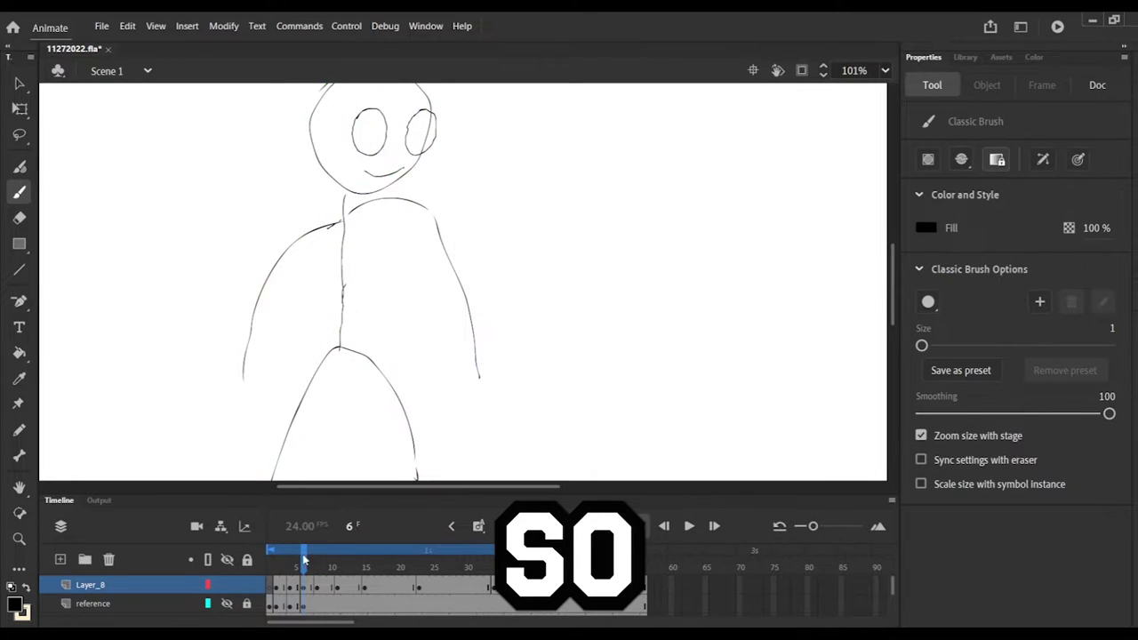
Draw the girl's walking in-between on frame 9 of Layer_8 with head, torso, arms and bent legs, then turn off onion skinning
left_click_drag(302, 558, 335, 566)
key("alt+shift+o")
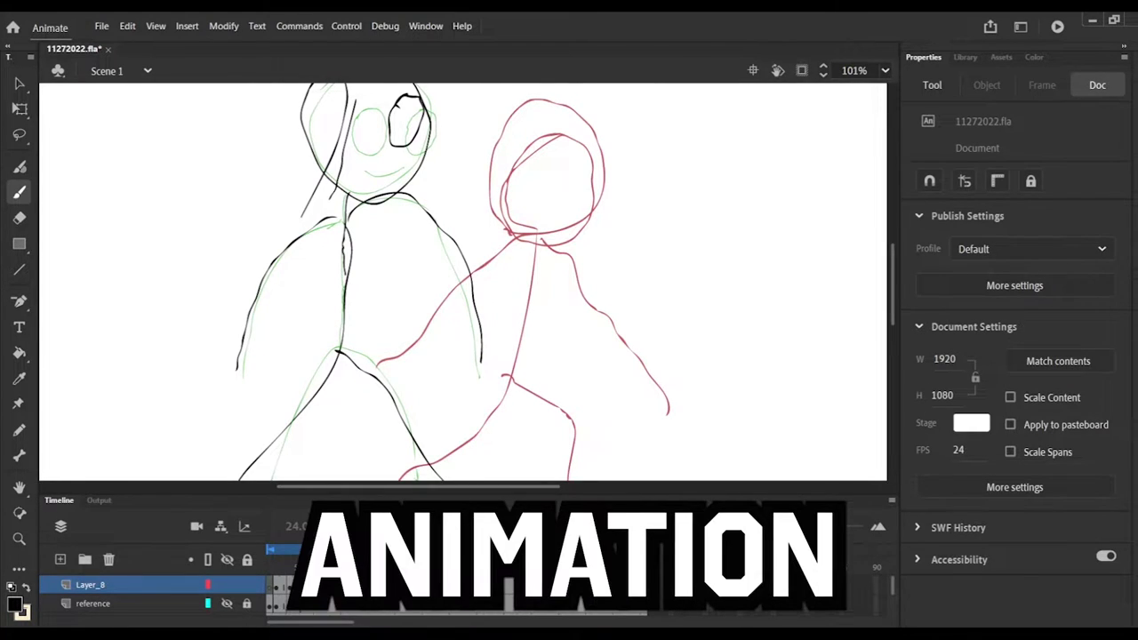
scroll(434, 326, "down", 2)
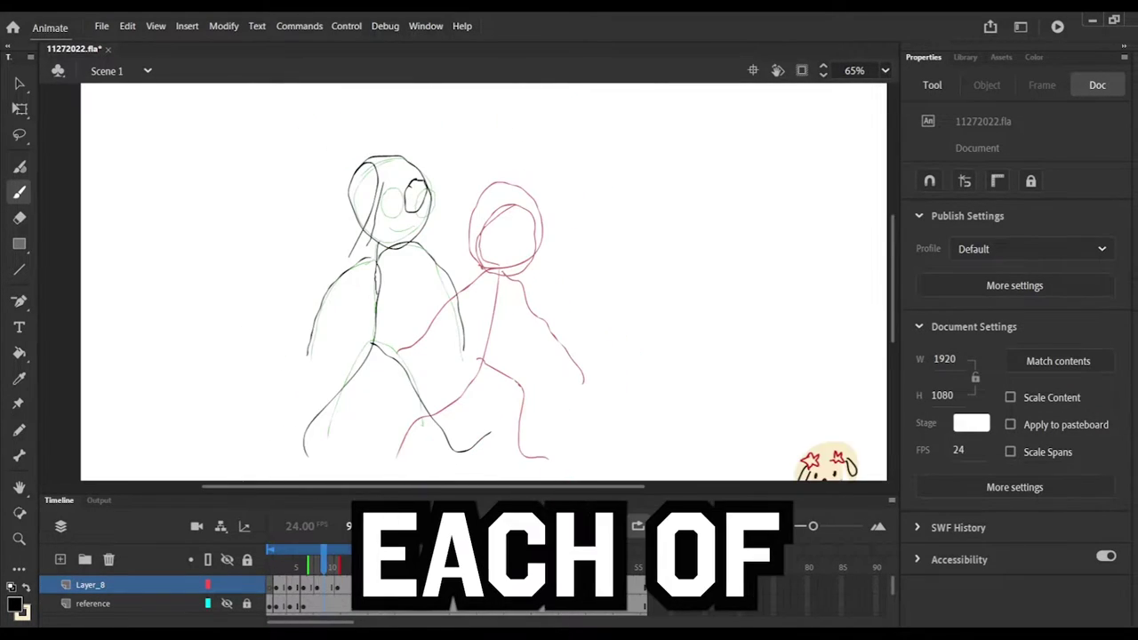
mouse_move(436, 245)
left_mouse_down()
mouse_move(479, 224)
mouse_move(469, 202)
mouse_move(447, 360)
mouse_move(375, 449)
mouse_move(409, 464)
left_mouse_up()
left_click_drag(447, 360, 494, 463)
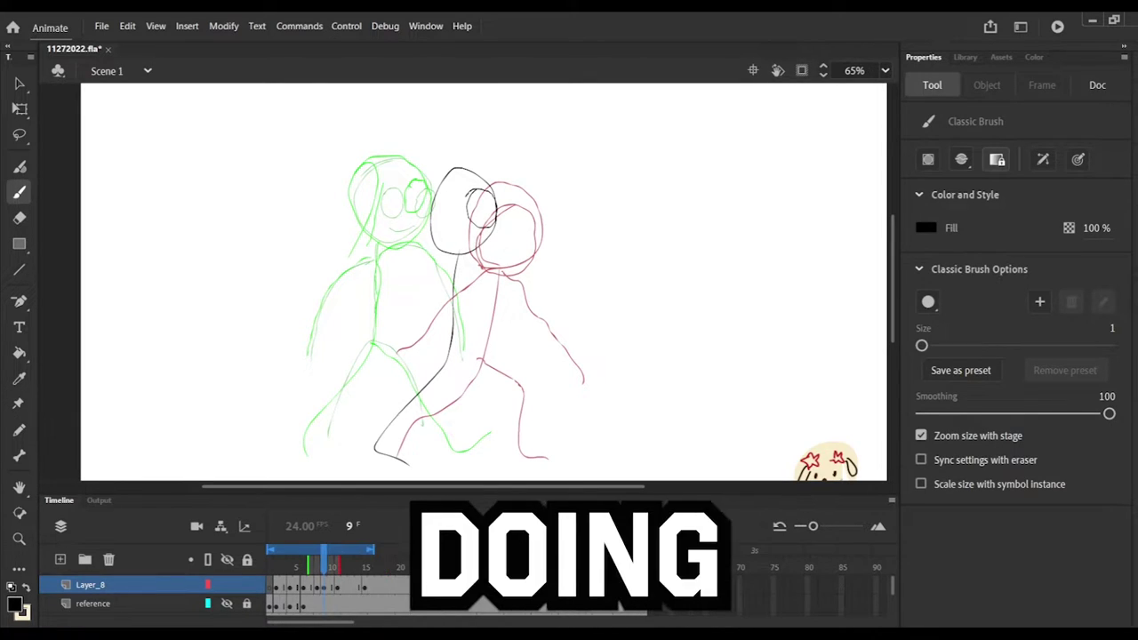
mouse_move(447, 360)
left_mouse_down()
mouse_move(495, 435)
mouse_move(489, 475)
left_mouse_up()
mouse_move(460, 267)
left_mouse_down()
mouse_move(397, 345)
mouse_move(500, 355)
left_mouse_up()
key("alt+shift+o")
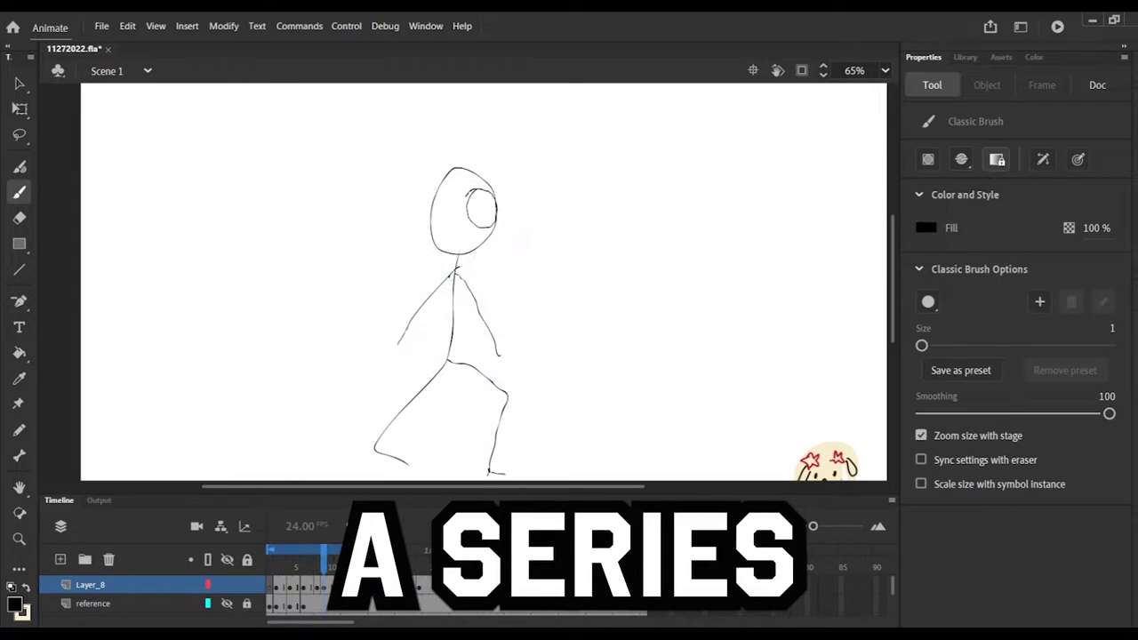
Play back the walk to check how the frame 9 drawing links its neighbouring poses
key("Return")
key("Return")
left_click(342, 551)
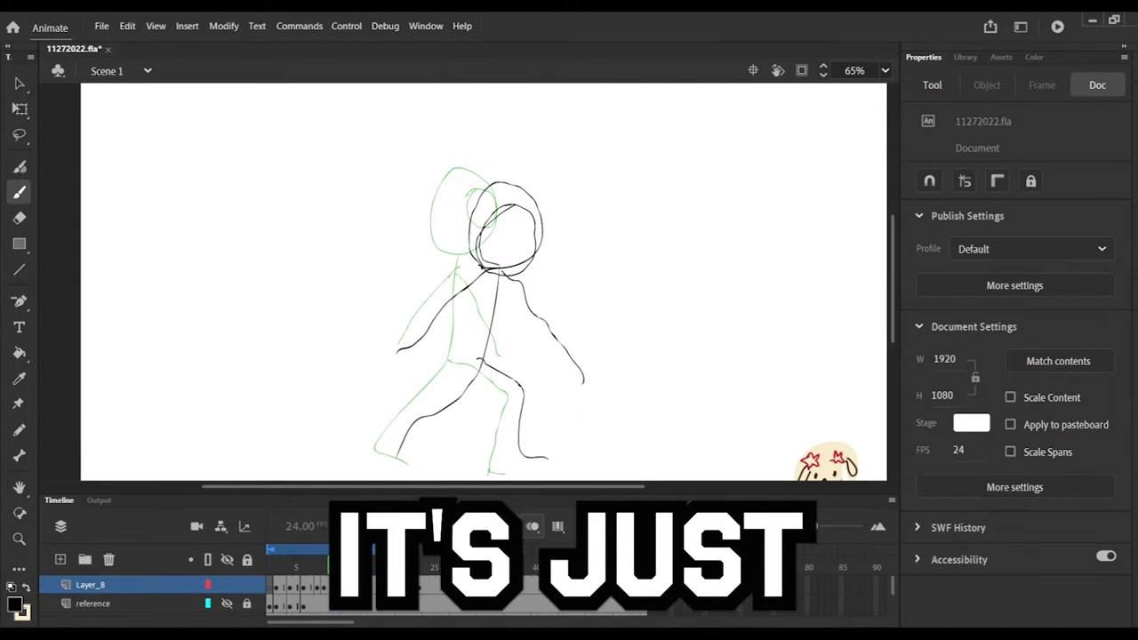
Sketch the girl's in-between pose on frame 13 of Layer_8, with head, torso, arms and both legs bent between the neighbouring poses
left_click_drag(324, 567, 349, 567)
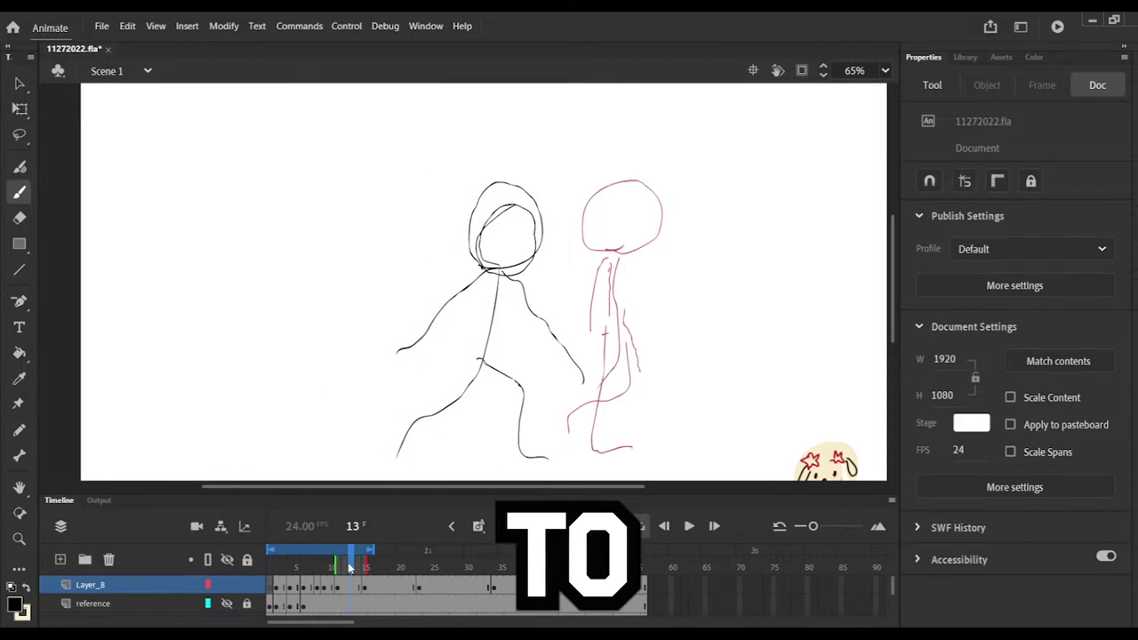
mouse_move(563, 191)
left_mouse_down()
mouse_move(586, 266)
mouse_move(561, 189)
left_mouse_up()
left_click_drag(564, 273, 563, 374)
left_click_drag(495, 442, 493, 471)
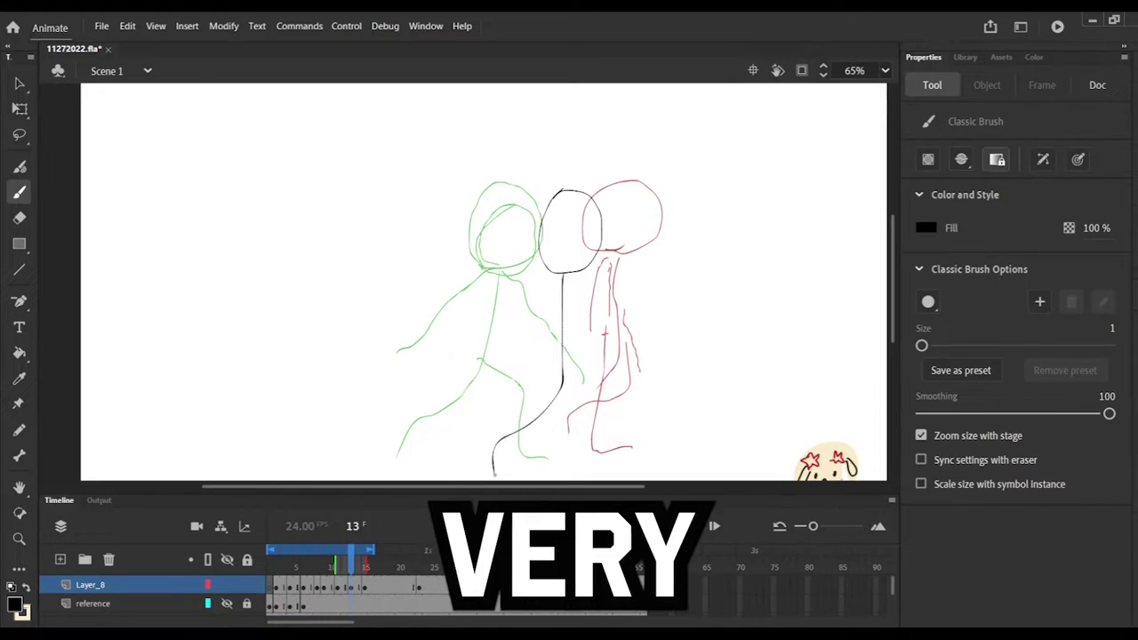
left_click_drag(570, 393, 572, 426)
key("ctrl+z")
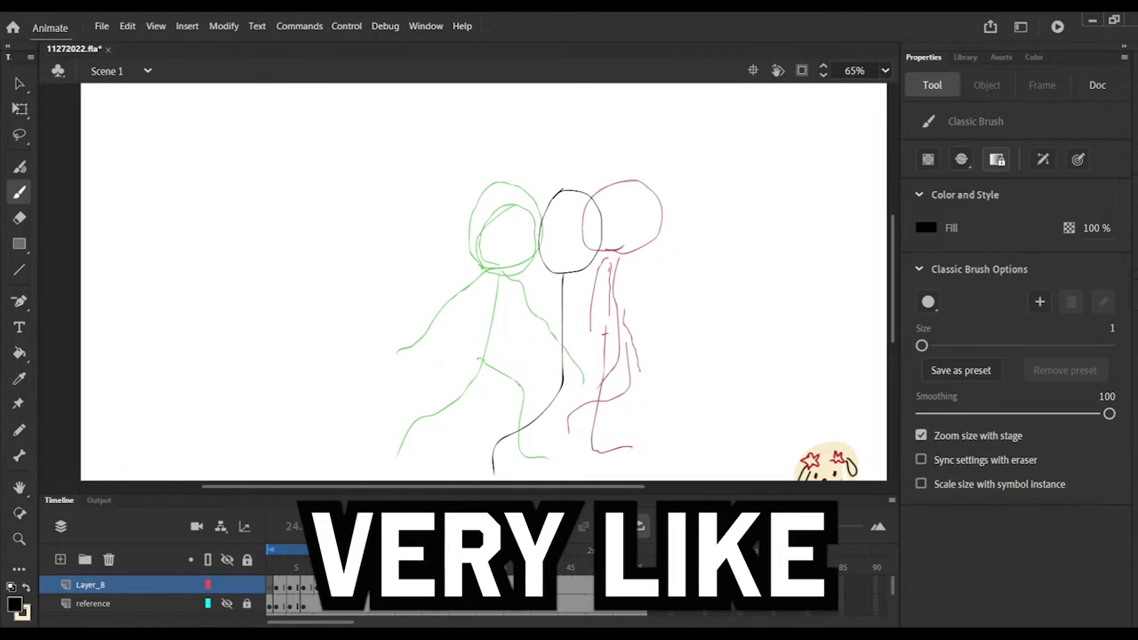
left_click_drag(559, 468, 602, 384)
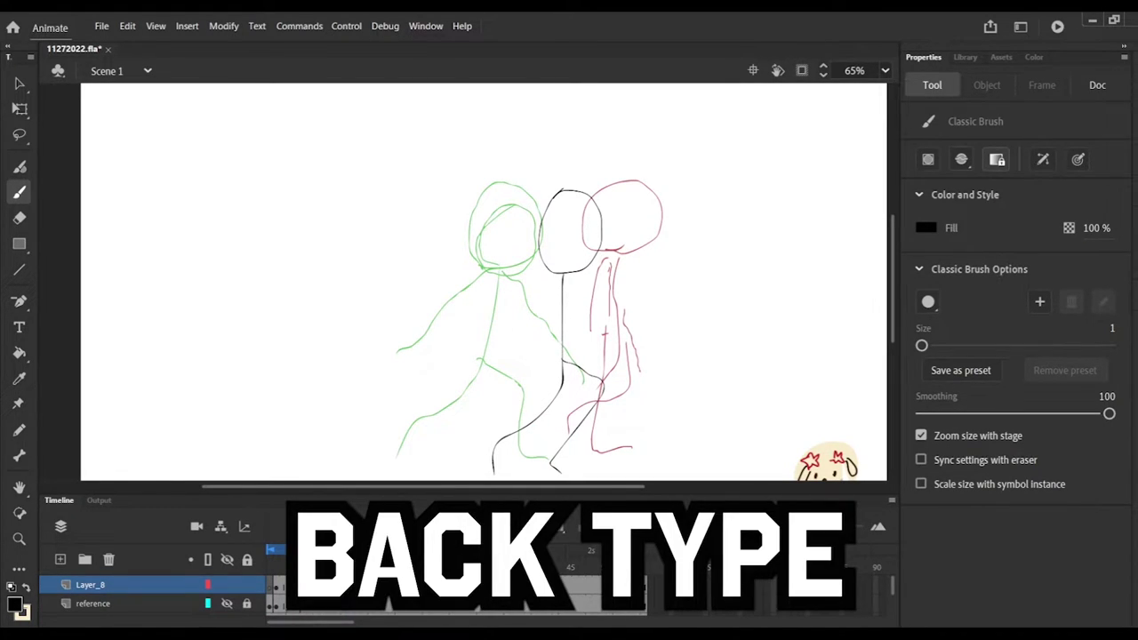
left_click_drag(563, 301, 611, 391)
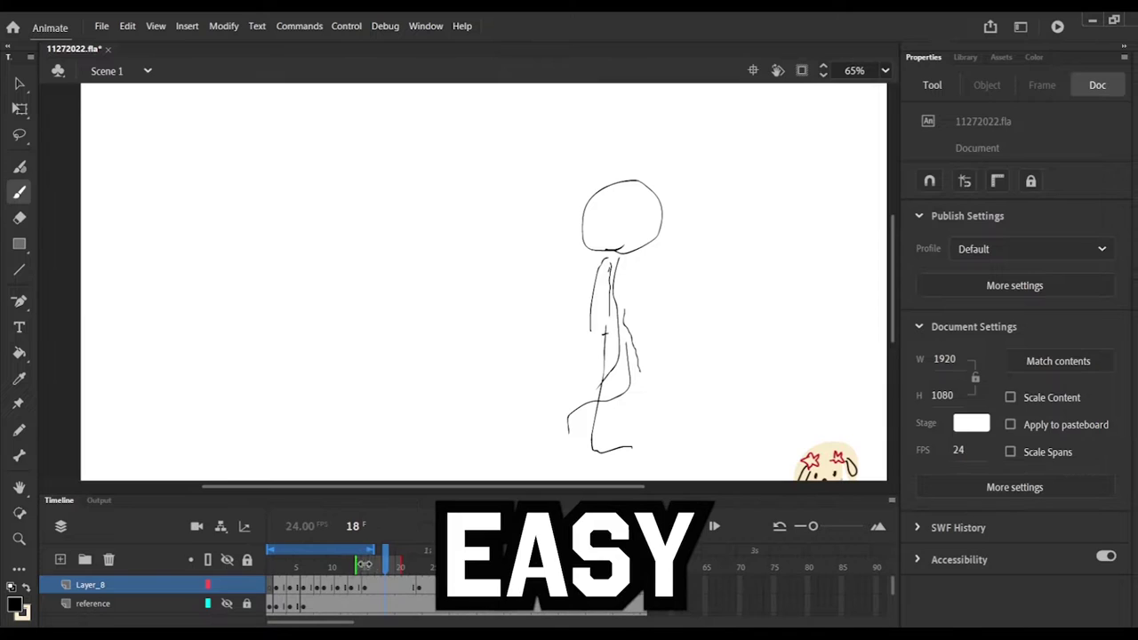
Widen the onion skin range around frame 18 of Layer_8 and draw the girl's in-between head, torso and straight back leg
left_click_drag(364, 563, 421, 566)
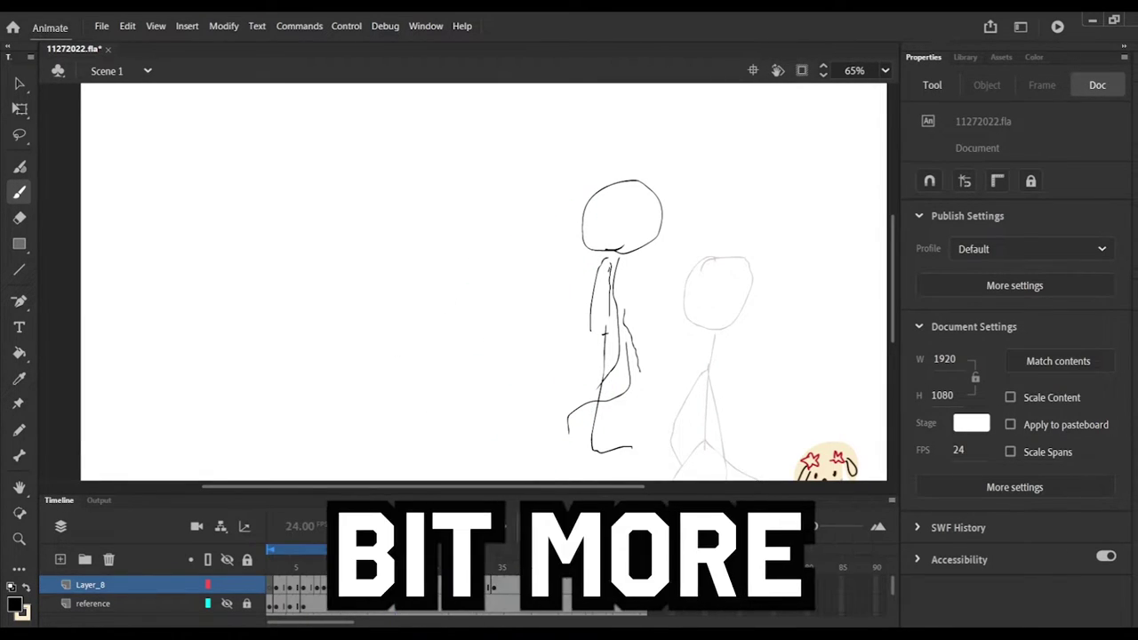
left_click_drag(421, 564, 442, 565)
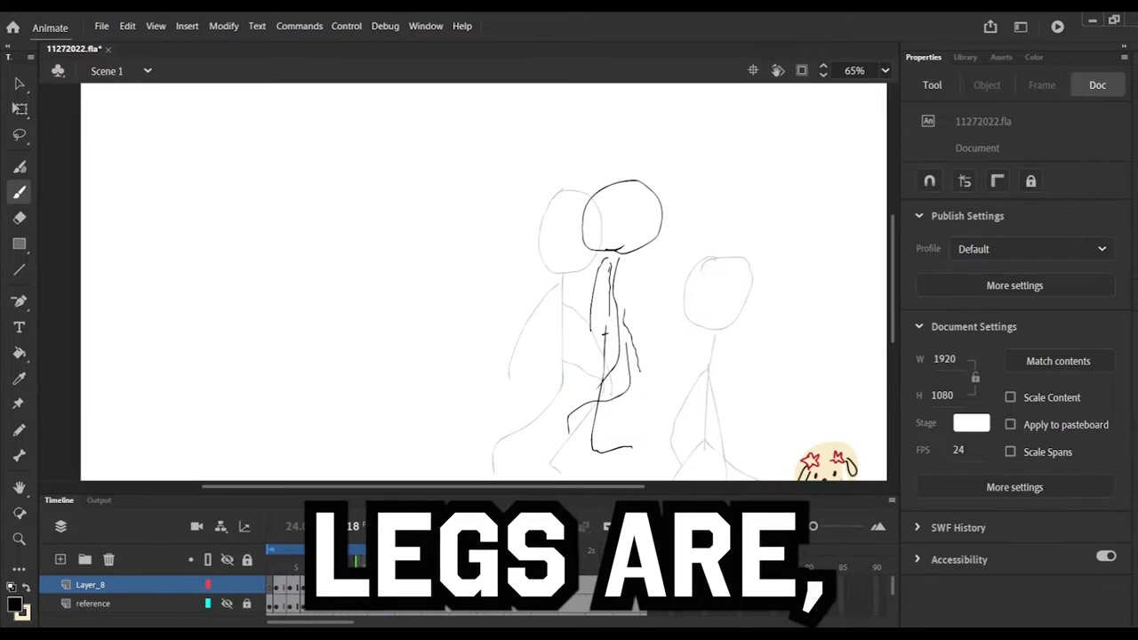
left_click(384, 585)
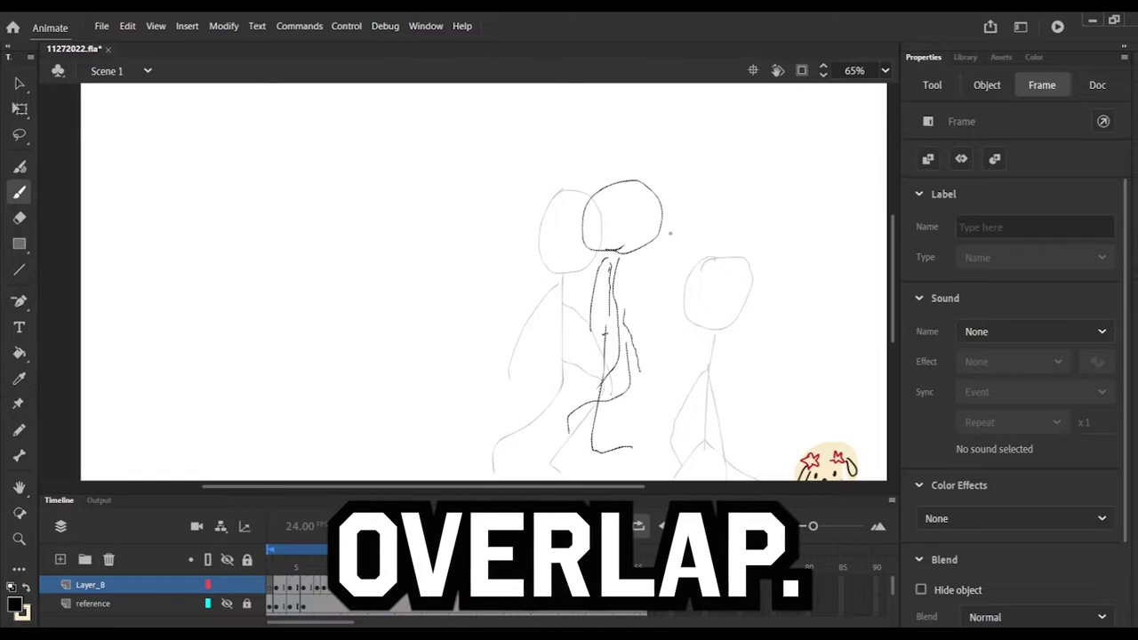
left_click_drag(663, 232, 648, 291)
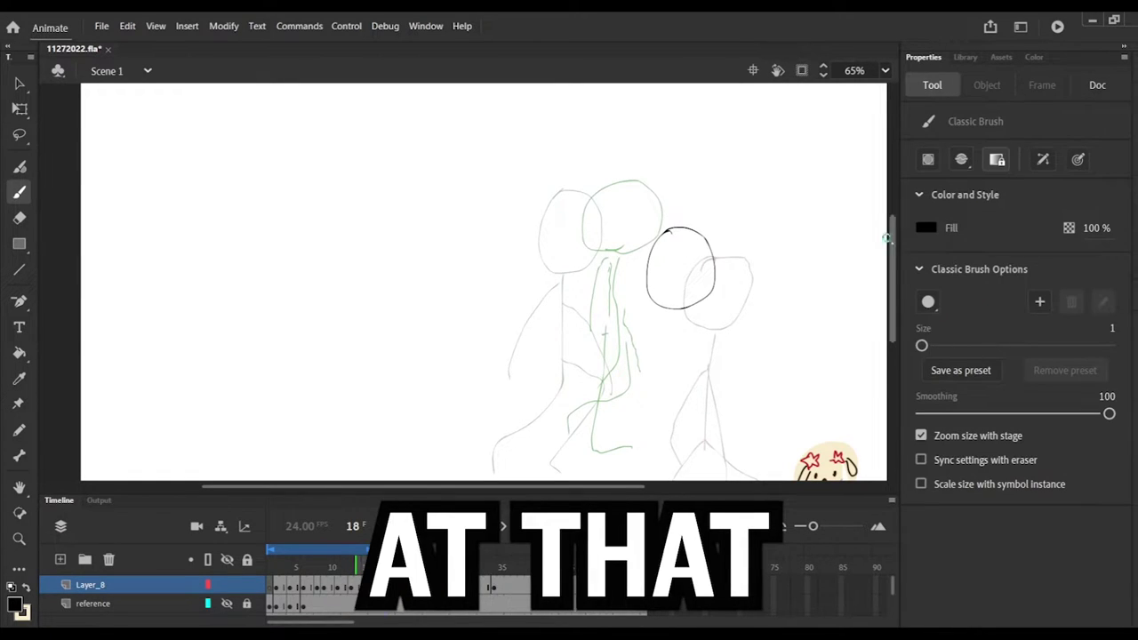
scroll(484, 282, "down", 3)
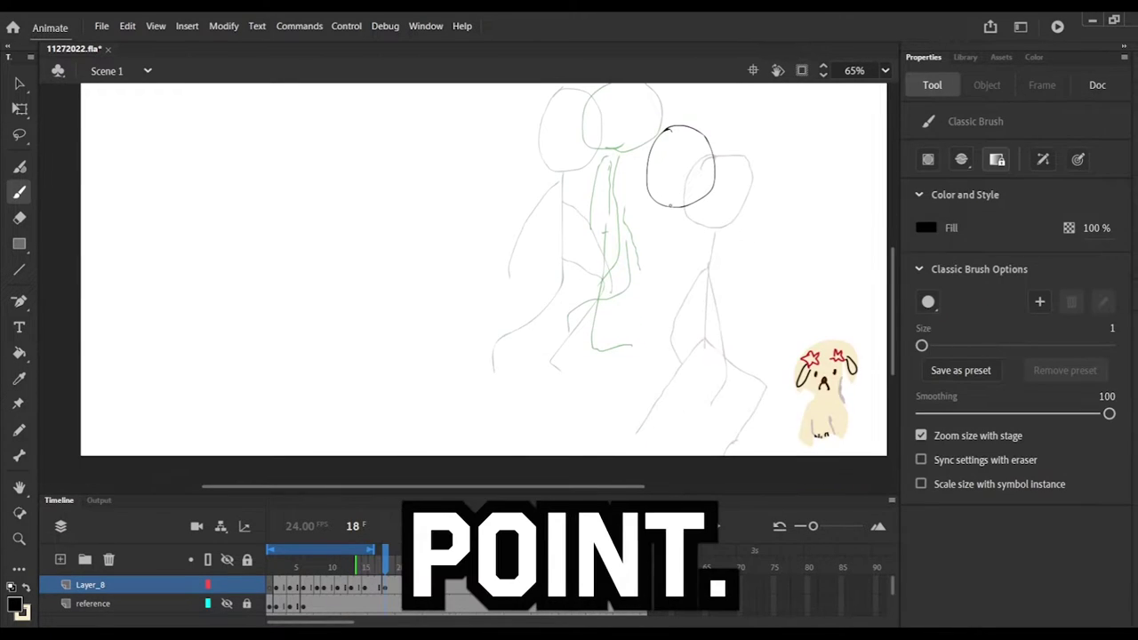
mouse_move(668, 206)
left_mouse_down()
mouse_move(645, 344)
mouse_move(616, 417)
left_mouse_up()
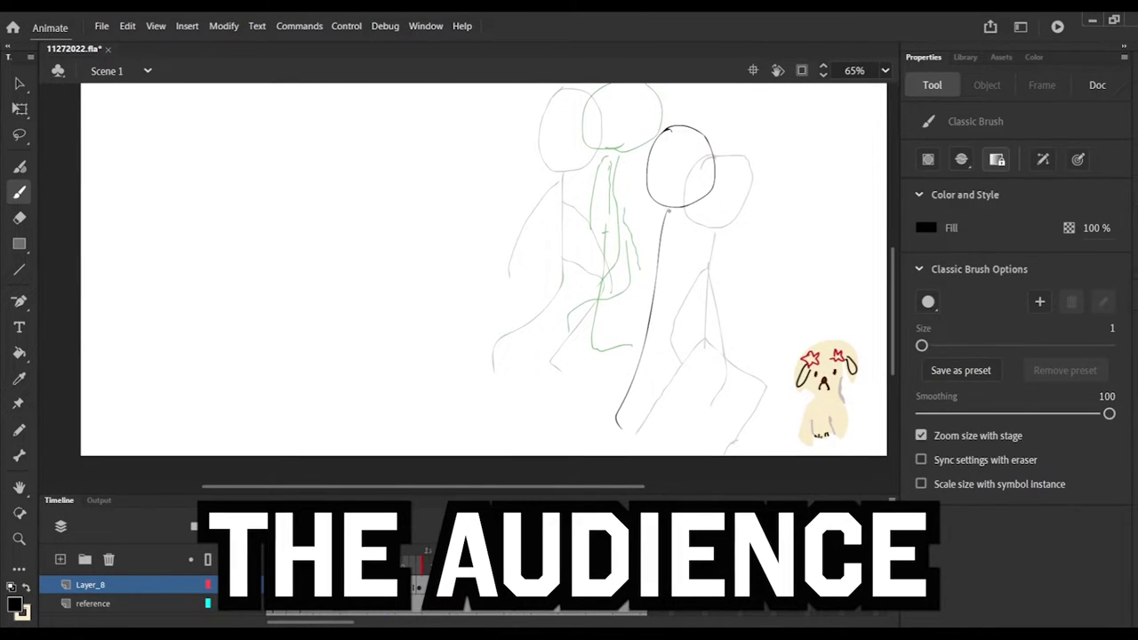
Narrow the onion skin range before frame 18, add the girl's arms and redraw her bent front leg with a foot
left_click_drag(363, 561, 357, 561)
left_click_drag(663, 211, 647, 242)
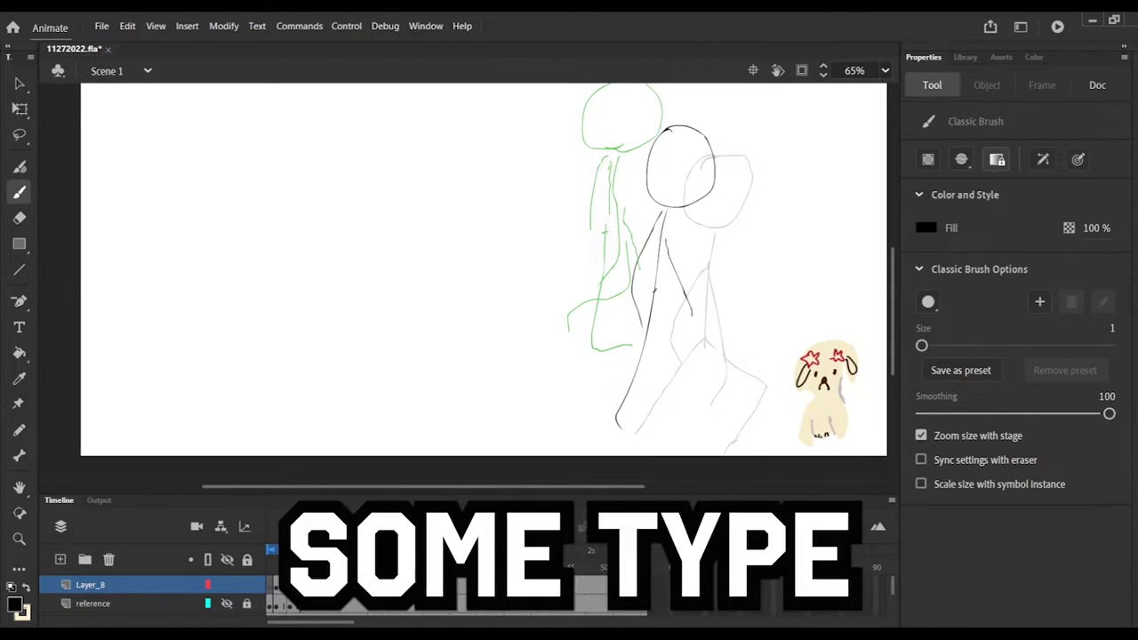
left_click_drag(653, 290, 695, 363)
left_click_drag(658, 414, 656, 415)
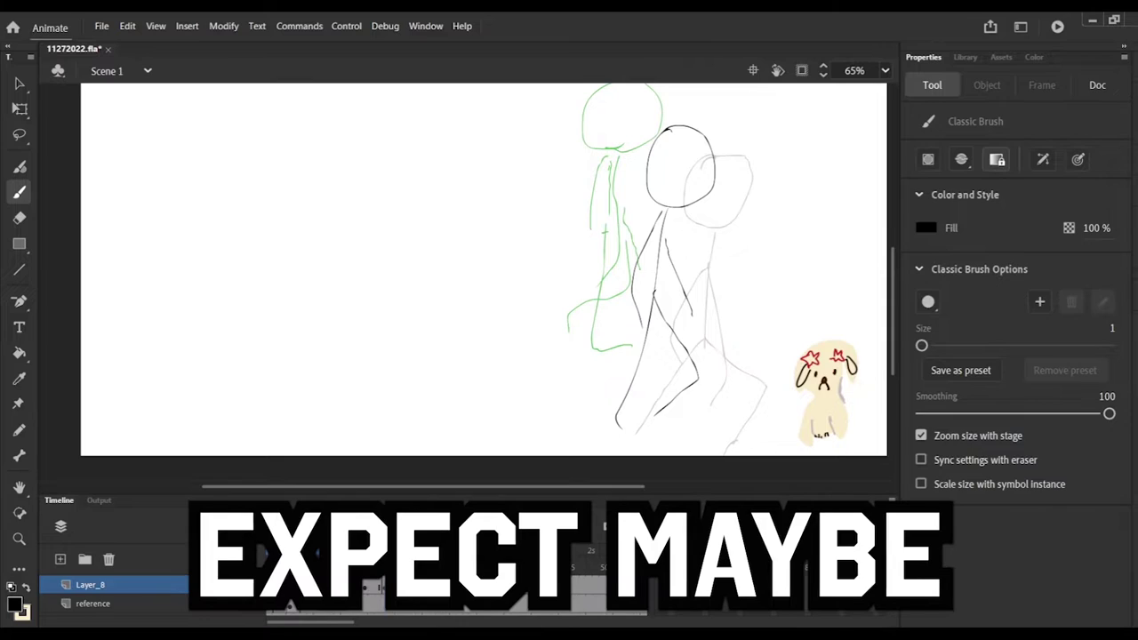
key("z")
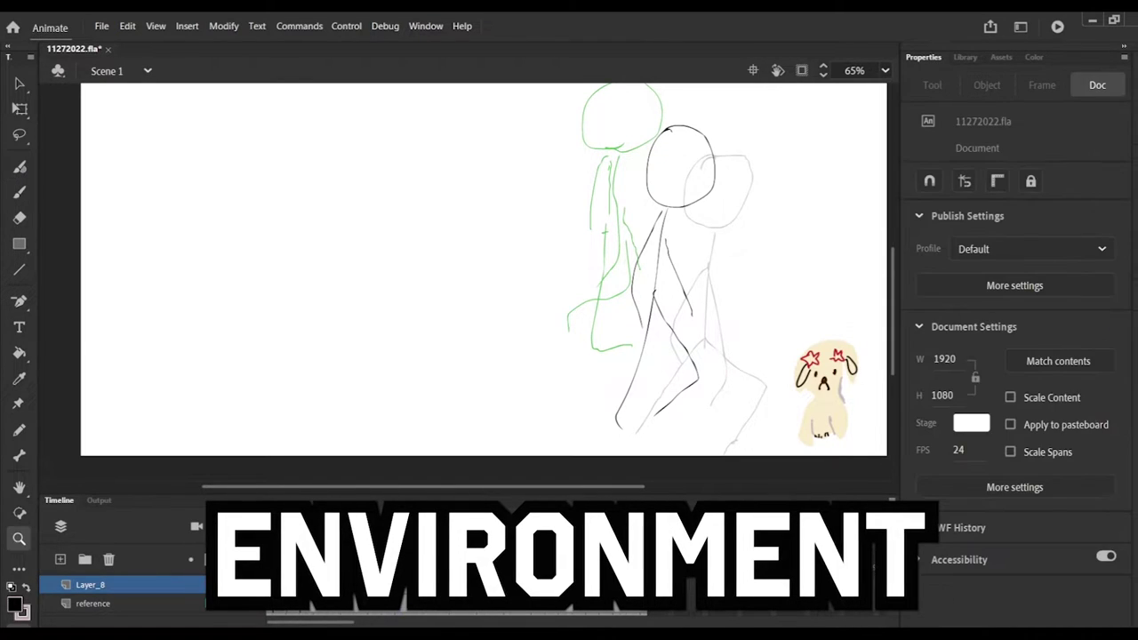
key("b")
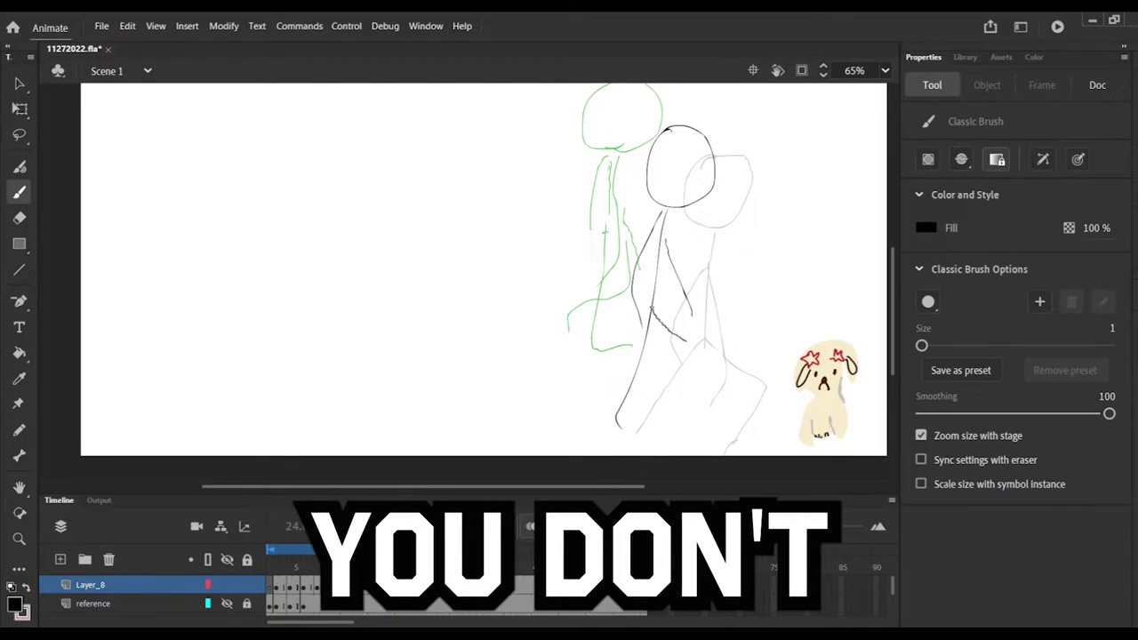
mouse_move(686, 341)
left_mouse_down()
mouse_move(635, 402)
mouse_move(648, 429)
left_mouse_up()
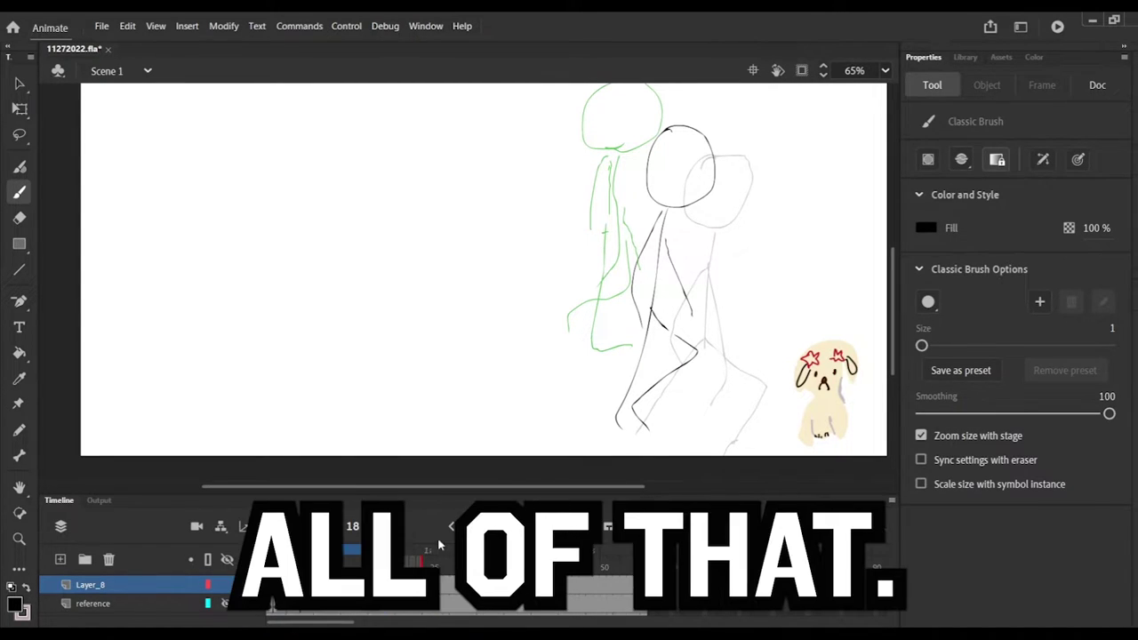
Sketch the girl's in-between pose on frame 28 of Layer_8, with head, torso, forward-reaching arms, back leg and bent front leg
left_click_drag(380, 567, 449, 569)
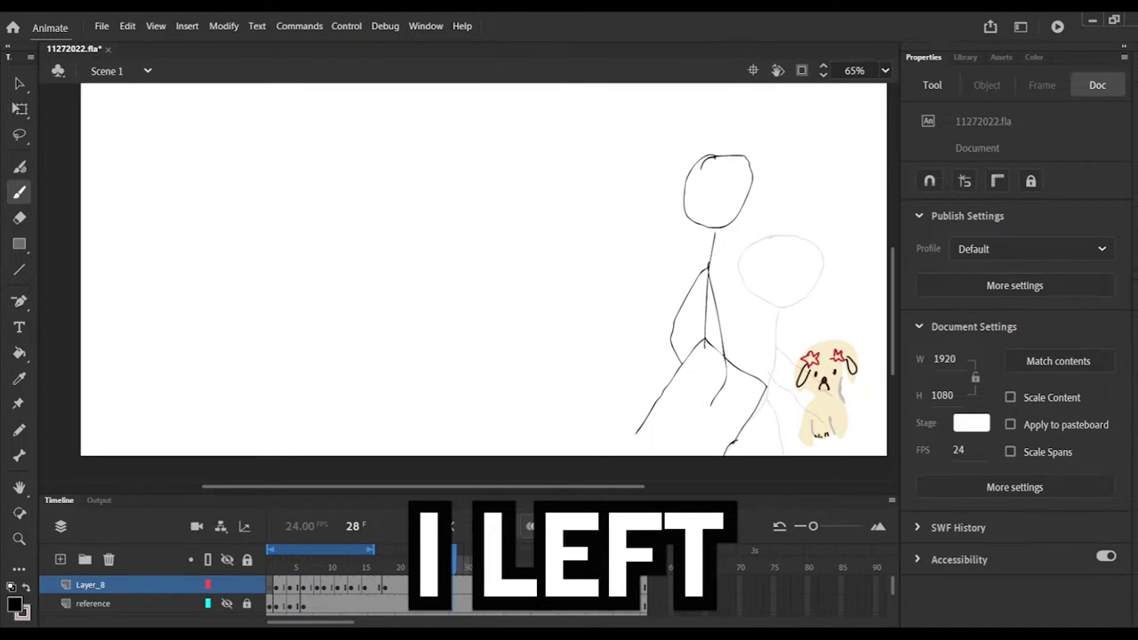
mouse_move(730, 248)
left_mouse_down()
mouse_move(724, 257)
mouse_move(732, 240)
mouse_move(756, 303)
mouse_move(747, 228)
left_mouse_up()
key("ctrl+z")
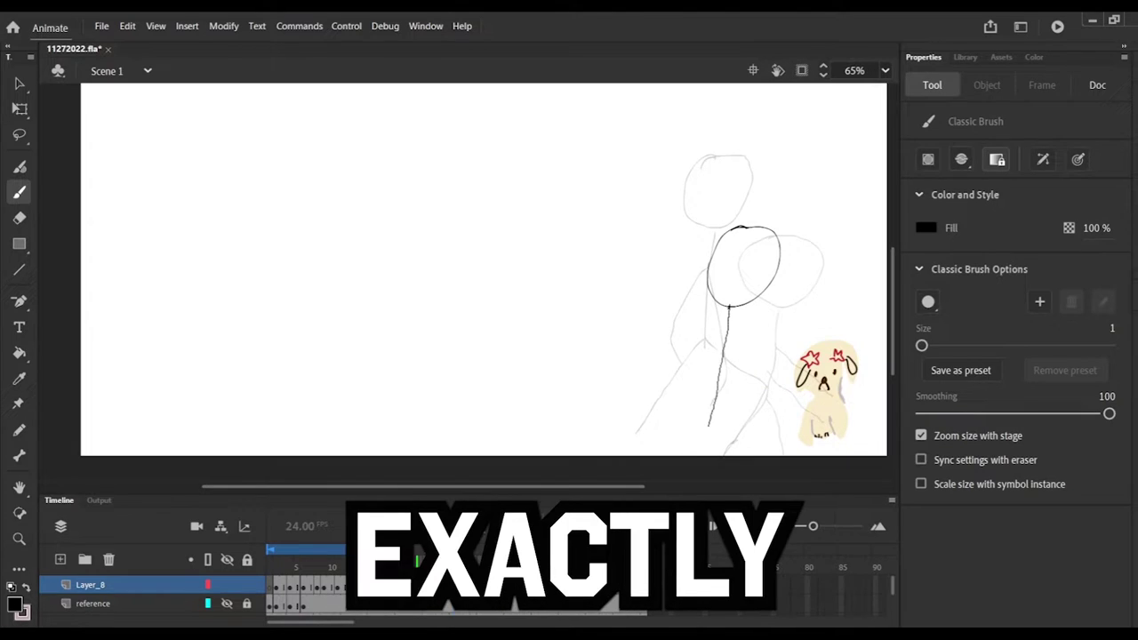
left_click_drag(707, 434, 689, 463)
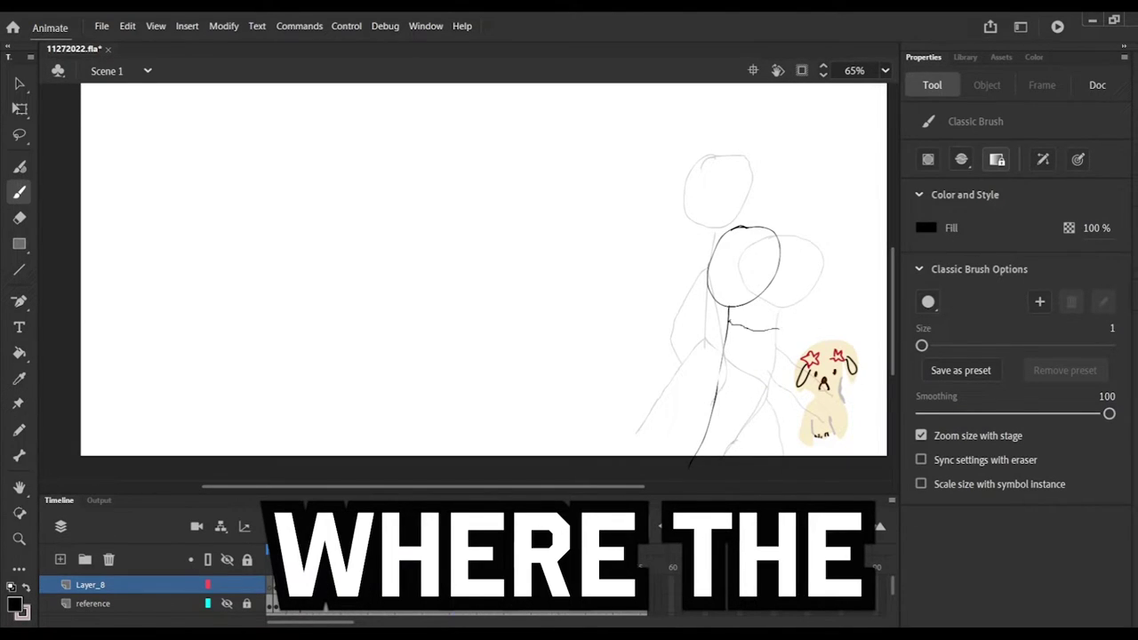
key("ctrl+z")
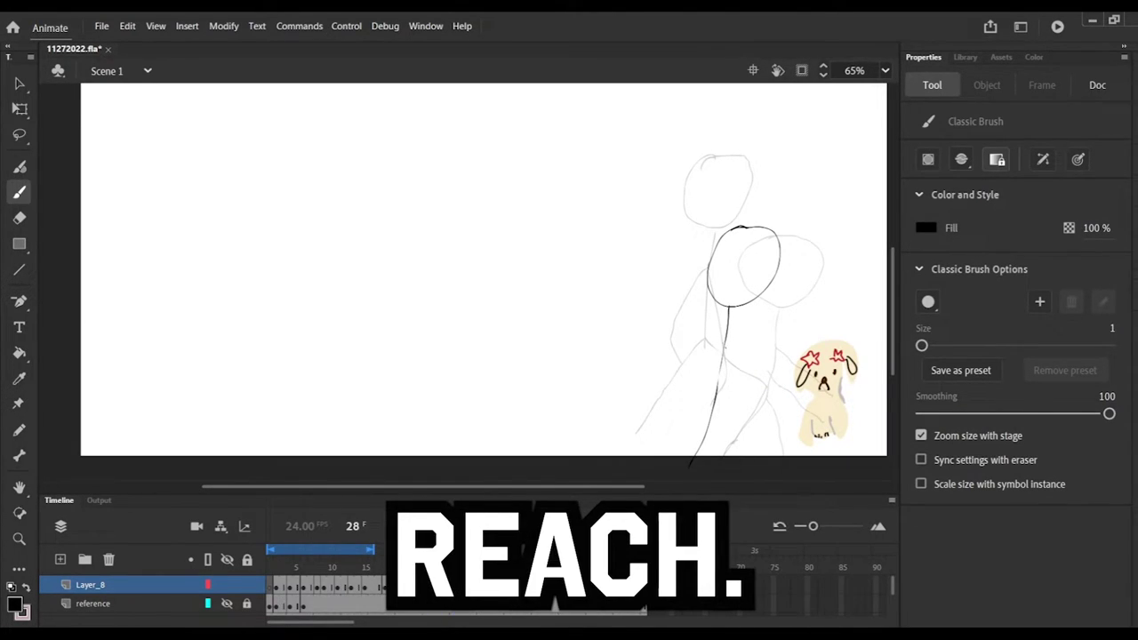
mouse_move(720, 371)
left_mouse_down()
mouse_move(769, 425)
mouse_move(745, 438)
mouse_move(748, 479)
left_mouse_up()
scroll(483, 267, "down", 2)
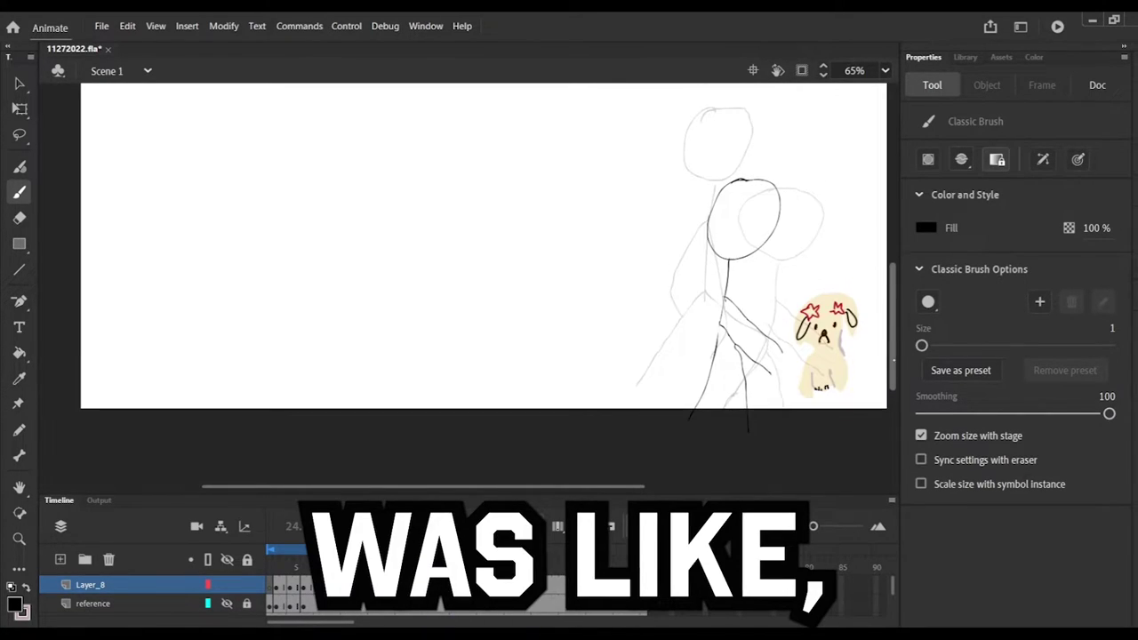
Play back the walk to check the newly added in-between pose
left_click(556, 526)
key("Return")
scroll(740, 398, "up", 3)
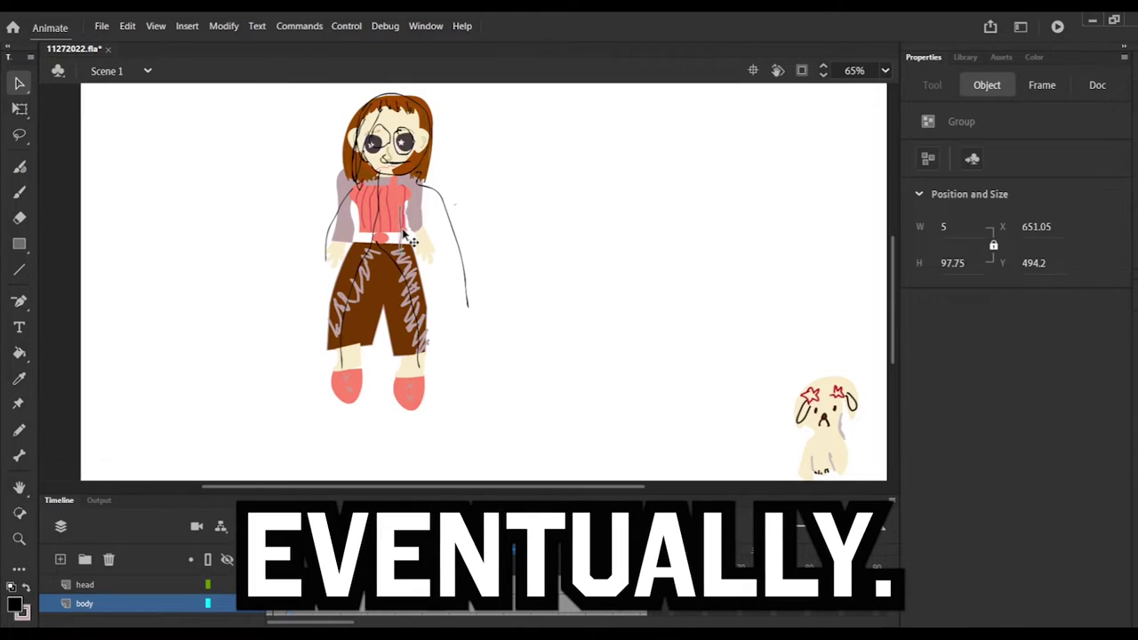
left_click_drag(300, 183, 449, 424)
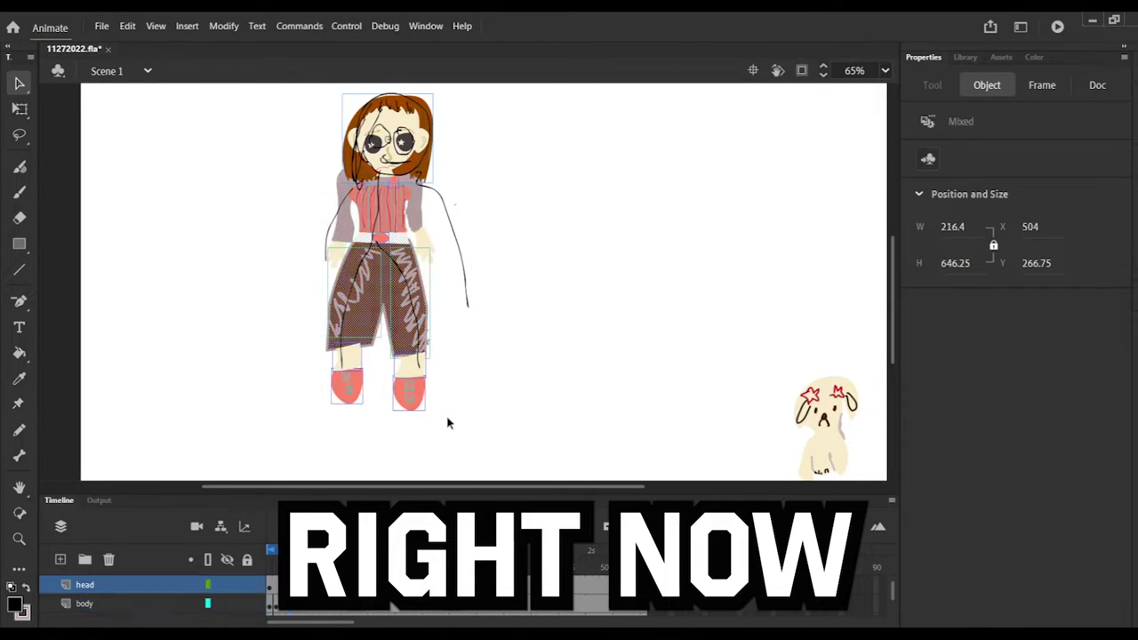
left_click_drag(403, 205, 405, 208)
key("ctrl+z")
left_click(316, 180)
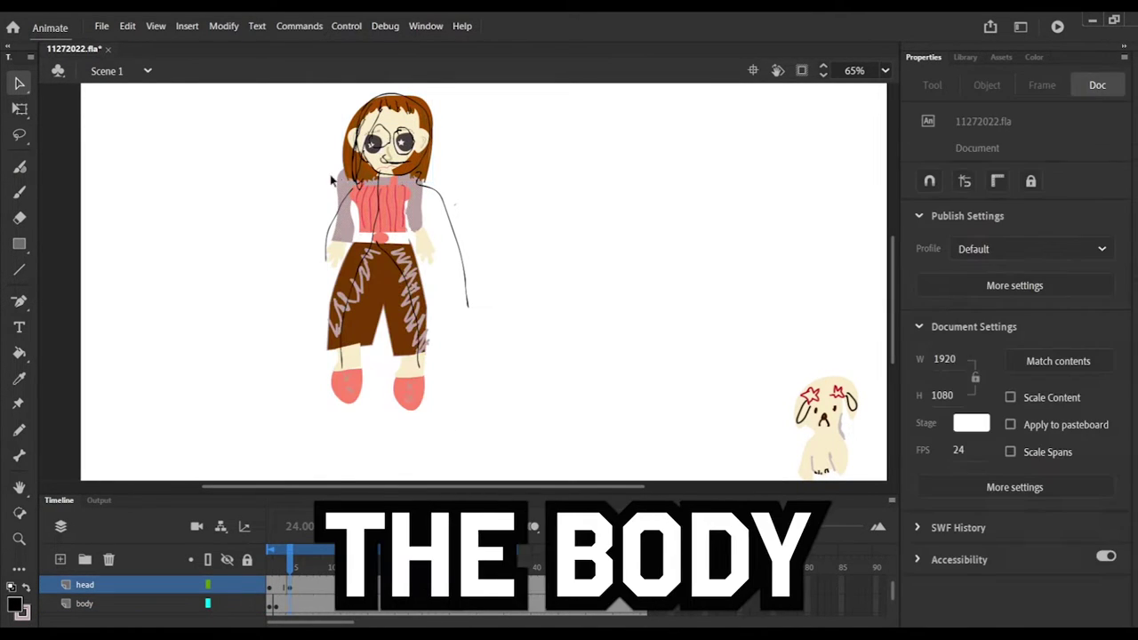
Raise the coloured head slightly on frame 4 and try to group the selected body pieces
left_click_drag(389, 151, 382, 137)
left_click_drag(306, 172, 465, 428)
left_click_drag(413, 298, 413, 320)
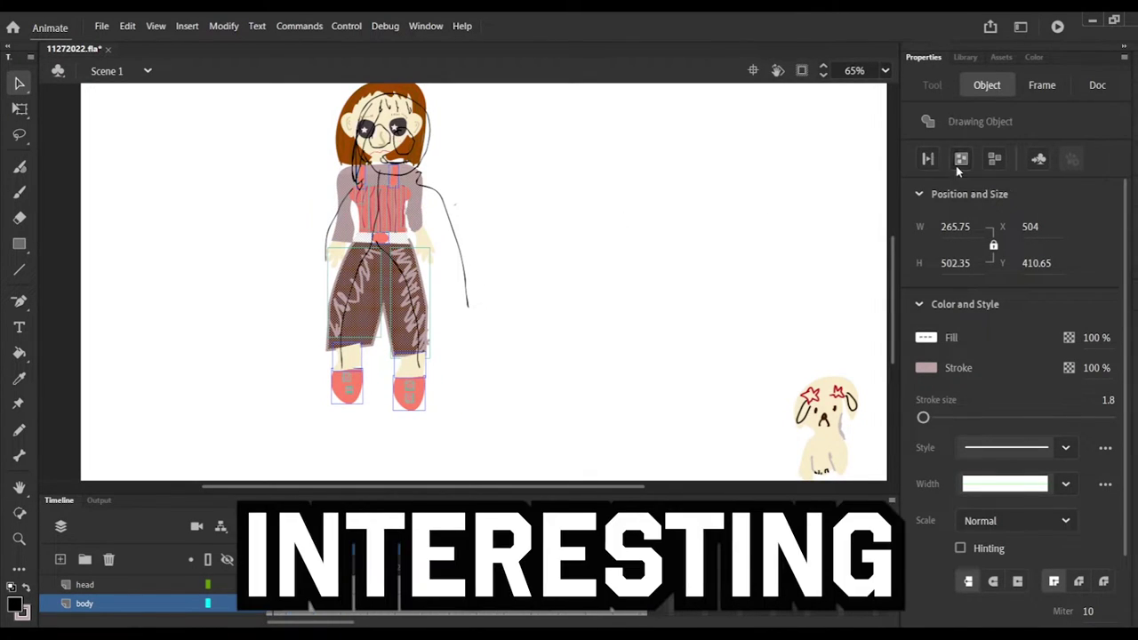
left_click(960, 158)
left_click(532, 236)
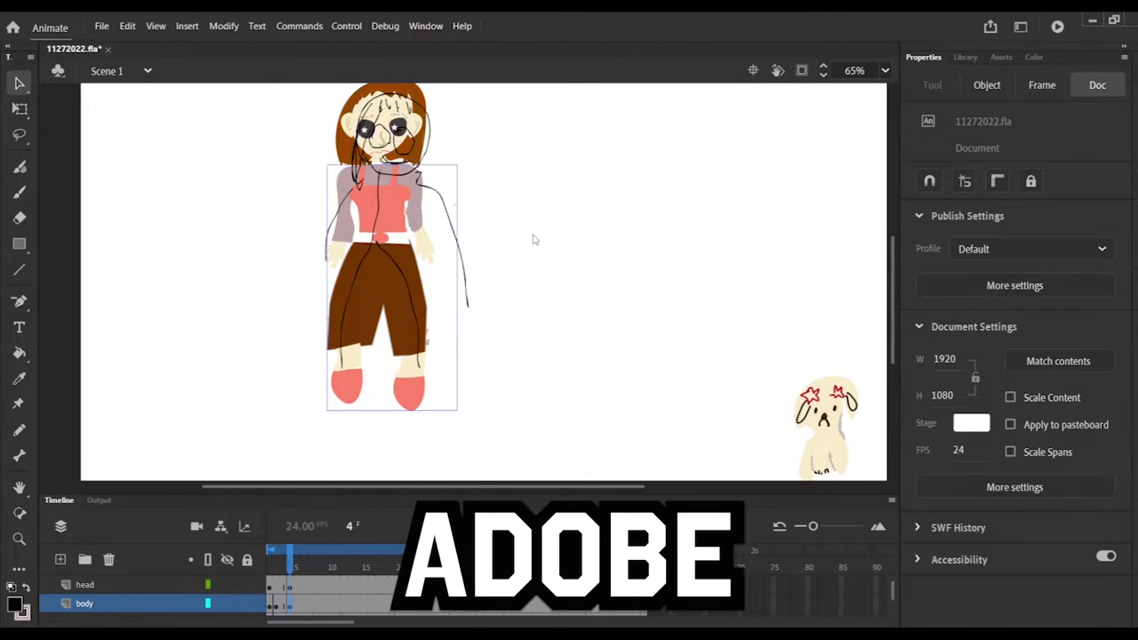
Move the coloured head aside from the figure on frame 4 and shift all body pieces slightly onto the sketch
left_click(347, 184)
left_click(312, 152)
left_click_drag(366, 146, 190, 144)
left_click(306, 150)
left_click_drag(306, 145, 474, 434)
mouse_move(411, 293)
left_mouse_down()
mouse_move(414, 315)
mouse_move(417, 303)
left_mouse_up()
left_click(403, 242)
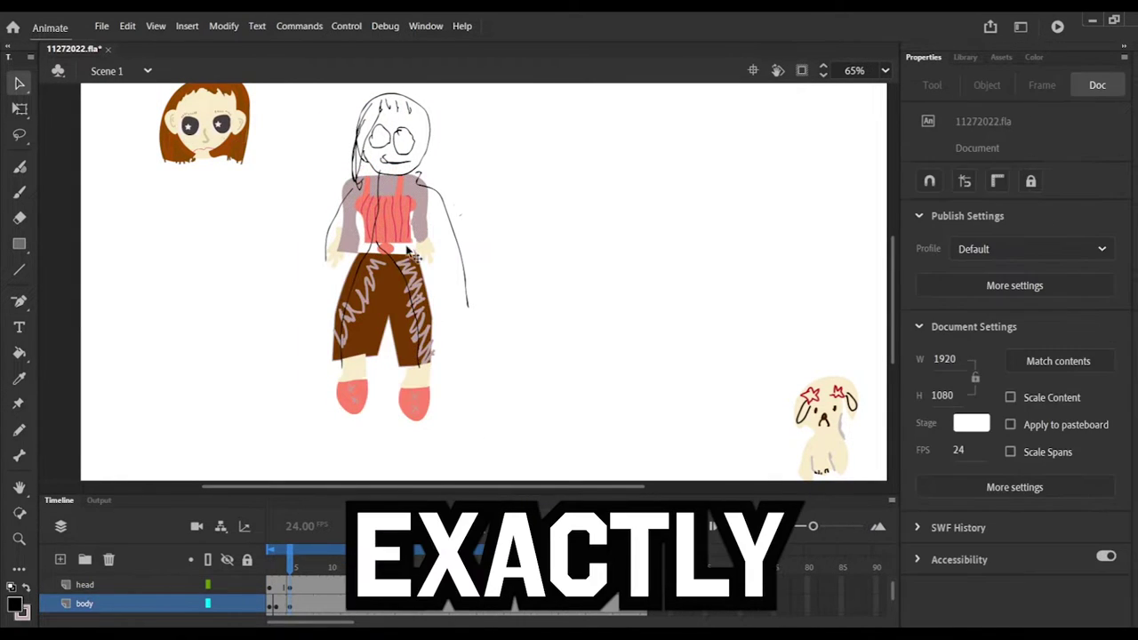
left_click(430, 231)
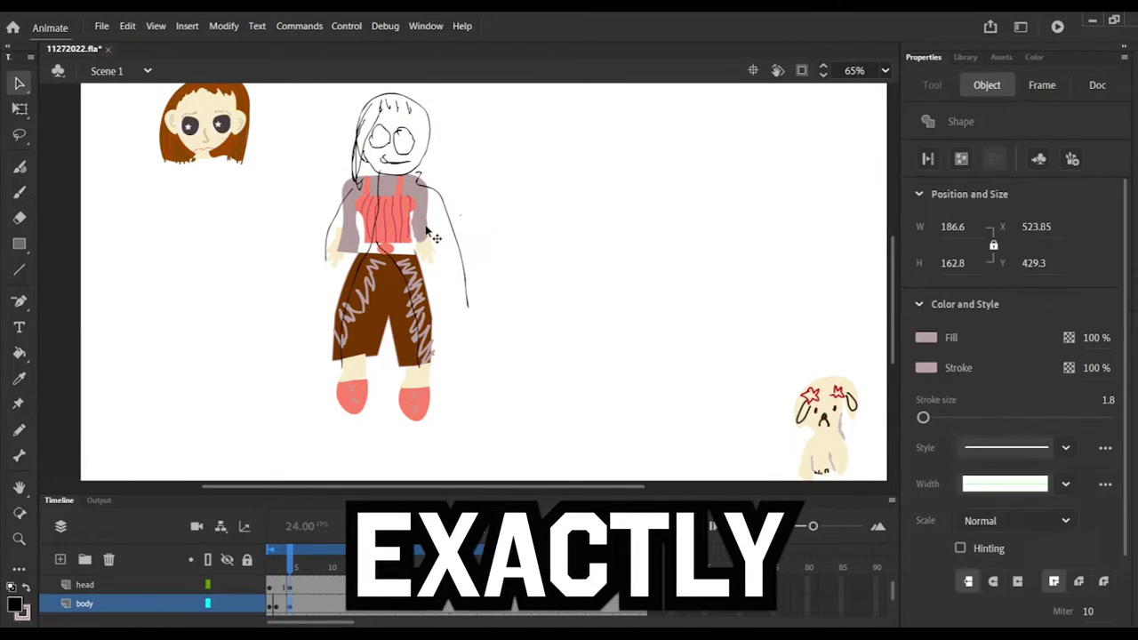
left_click(75, 249)
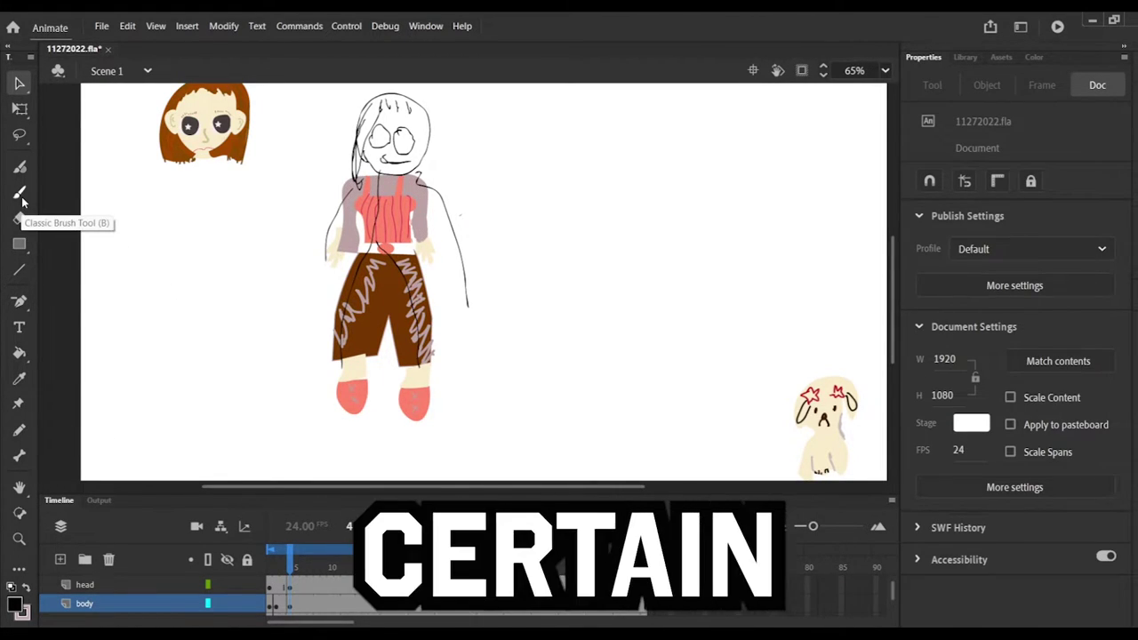
key("XF86AudioLowerVolume")
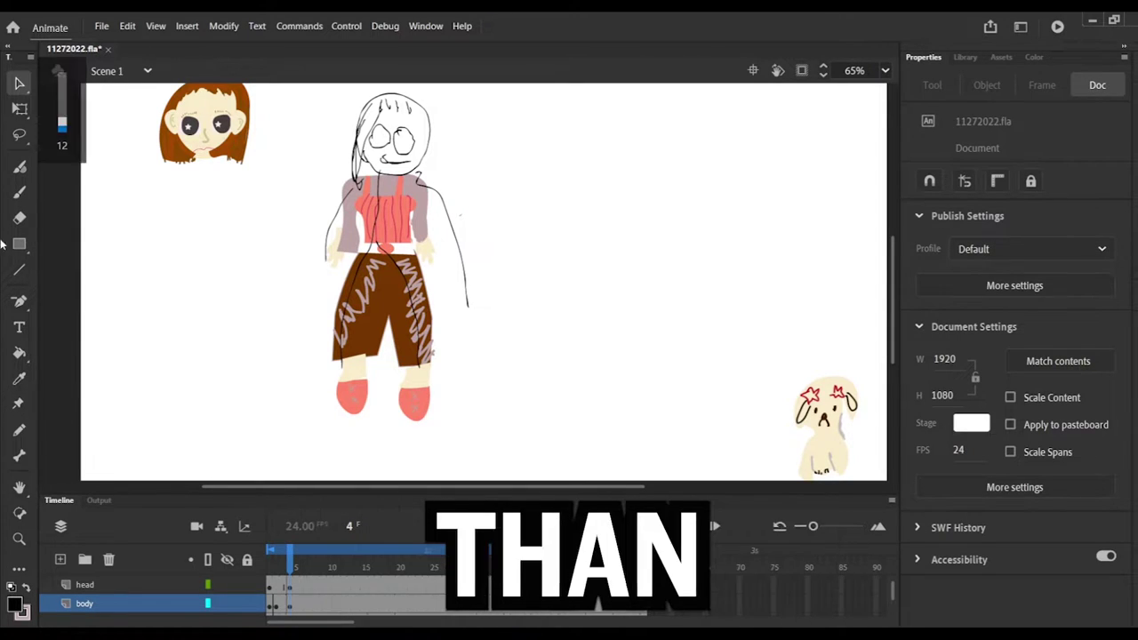
Lasso the lower part of the sleeve nearest the dog and move it outward onto the sketched arm line
left_click(20, 134)
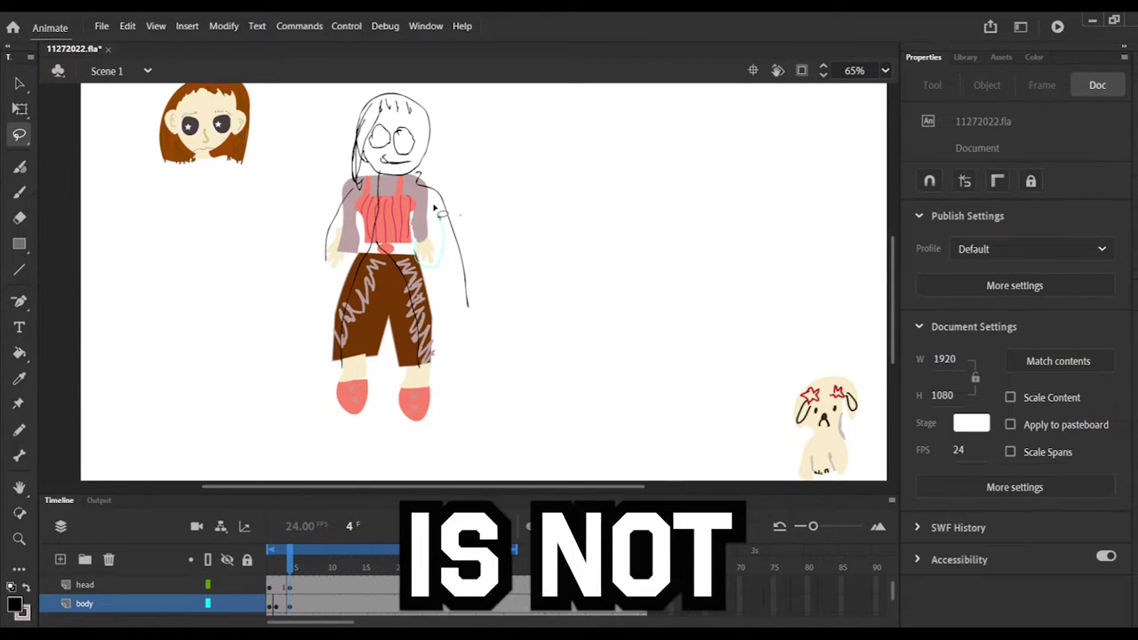
mouse_move(436, 210)
left_mouse_down()
mouse_move(427, 218)
mouse_move(460, 225)
left_mouse_up()
left_click(19, 80)
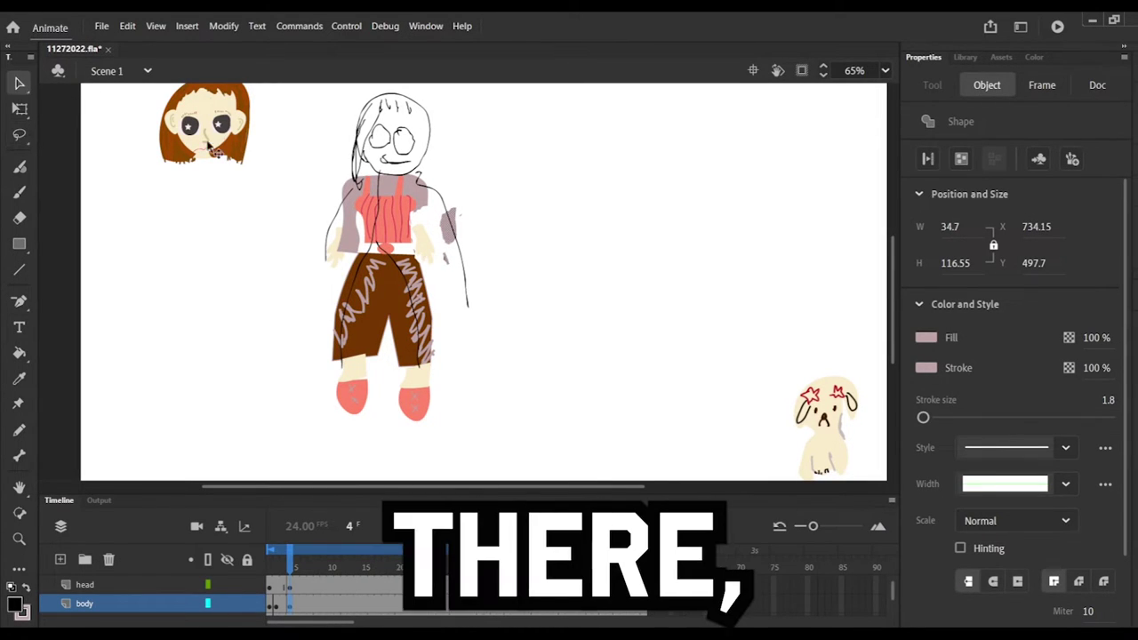
left_click(222, 311)
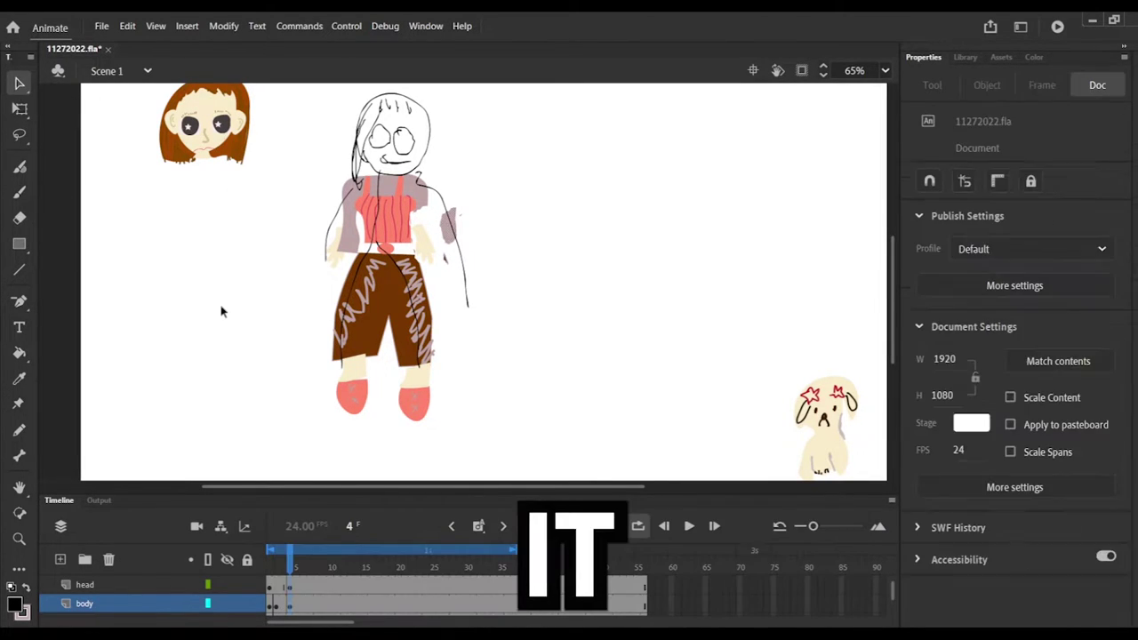
Move the righthand clip on the hands layer outward so it meets the end of the shifted sleeve piece
scroll(390, 208, "up", 5)
scroll(162, 120, "up", 2)
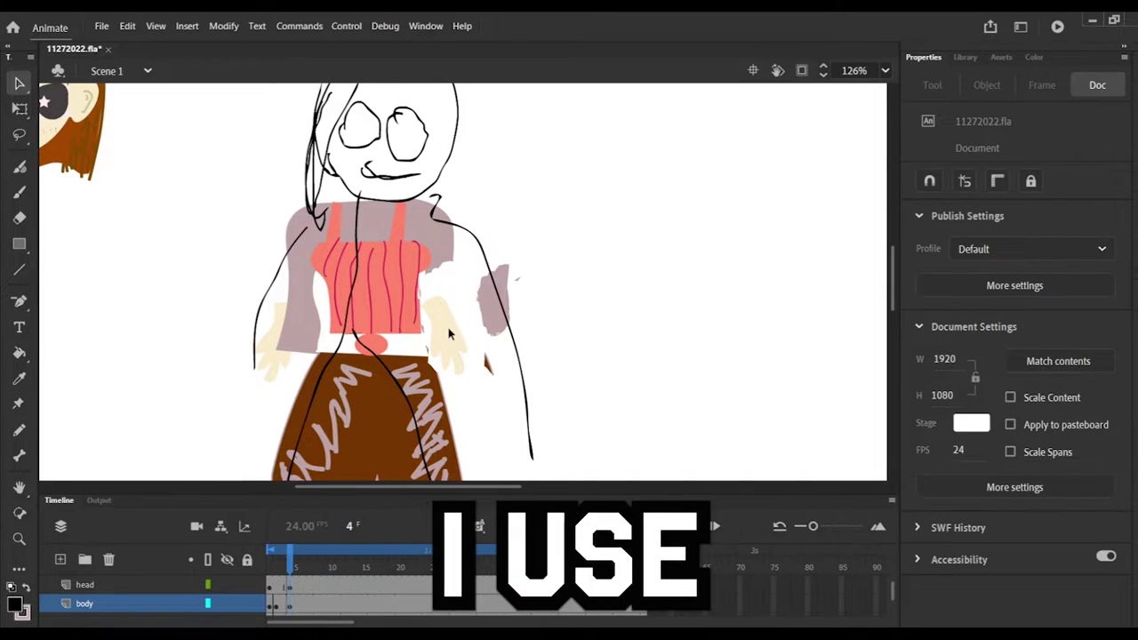
scroll(893, 591, "down", 1)
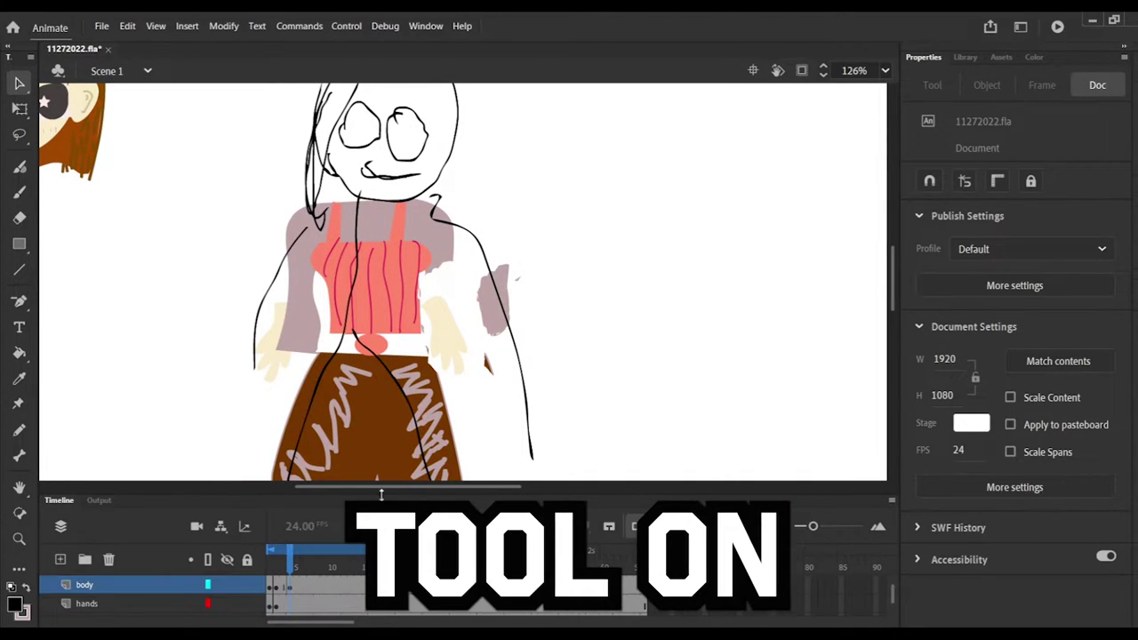
left_click(521, 368)
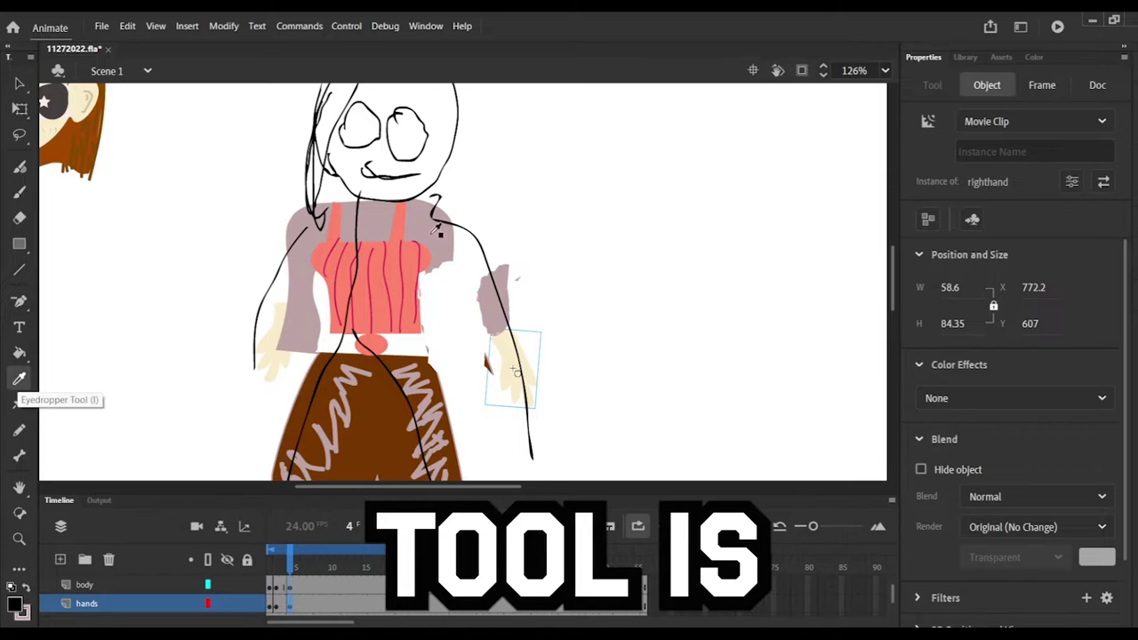
Paint the missing sleeve between the shoulder and the shifted piece in the sampled mauve with a size 36 Classic Brush
left_click(932, 85)
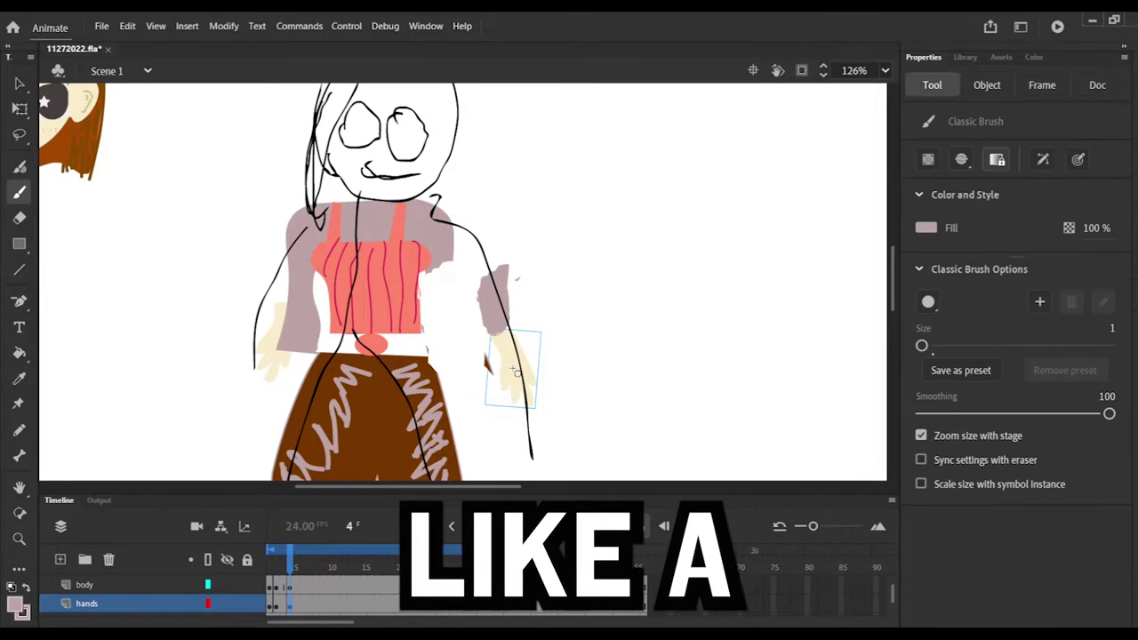
left_click_drag(929, 345, 954, 345)
mouse_move(449, 252)
left_mouse_down()
mouse_move(498, 294)
mouse_move(484, 258)
left_mouse_up()
mouse_move(498, 301)
left_mouse_down()
mouse_move(499, 313)
mouse_move(488, 306)
left_mouse_up()
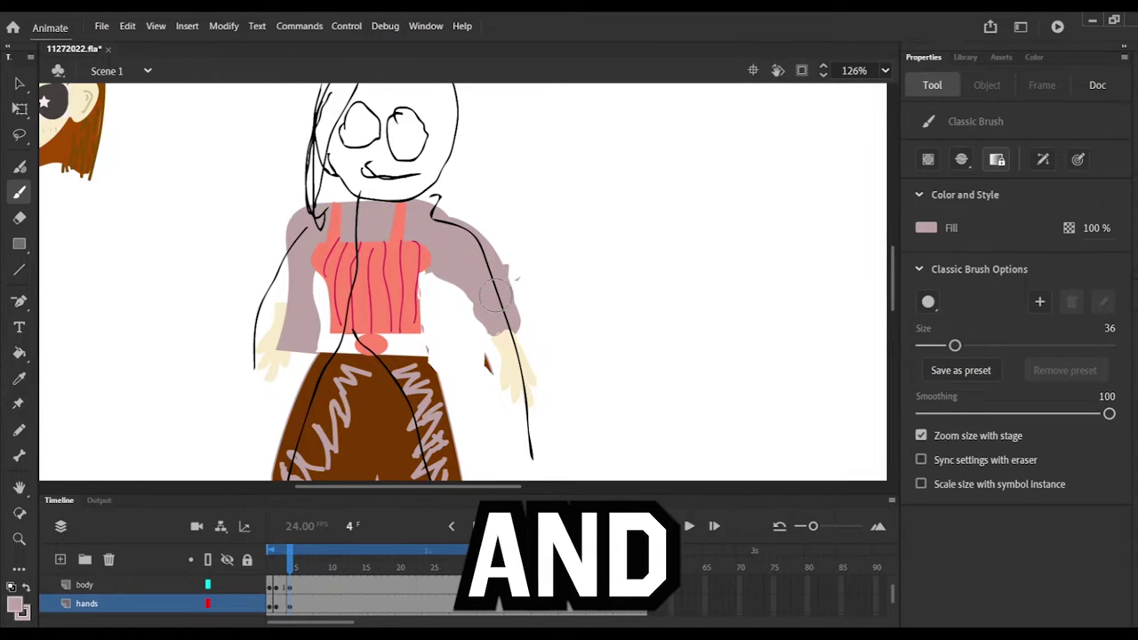
Move the other hand outward, paint its sleeve along the sketched arm line and erase the old straight sleeve
key("v")
mouse_move(283, 374)
left_mouse_down()
mouse_move(253, 378)
mouse_move(255, 406)
left_mouse_up()
key("b")
left_click_drag(253, 330, 294, 242)
key("e")
left_click_drag(307, 351, 300, 334)
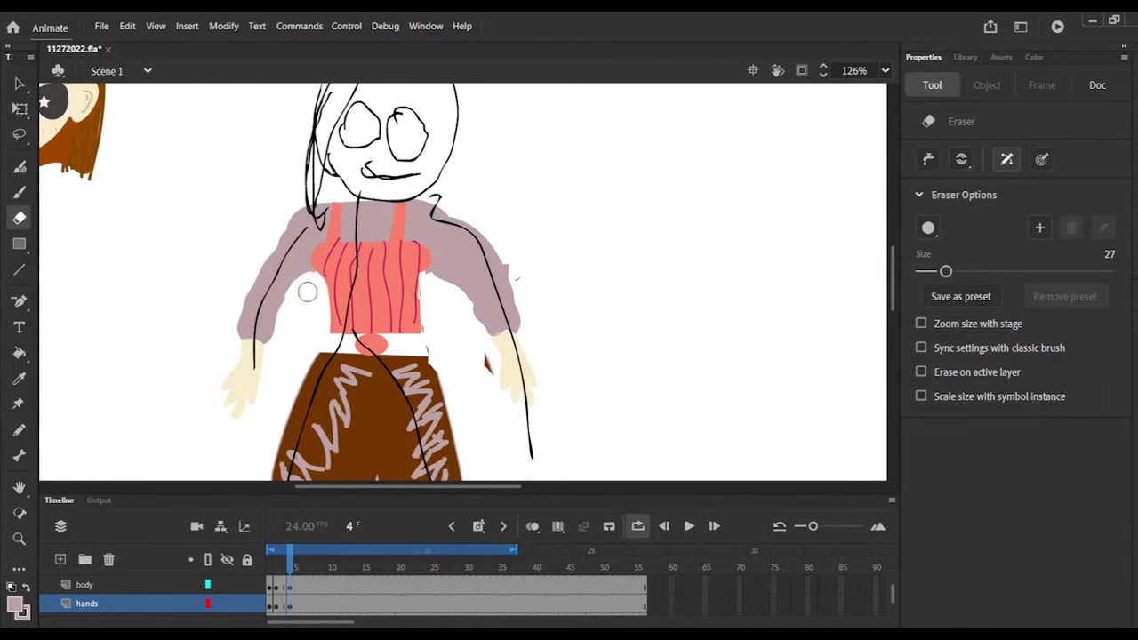
Place the coloured head back above the neck and erase the stray brown scrap beside the repositioned hand
scroll(307, 290, "down", 5)
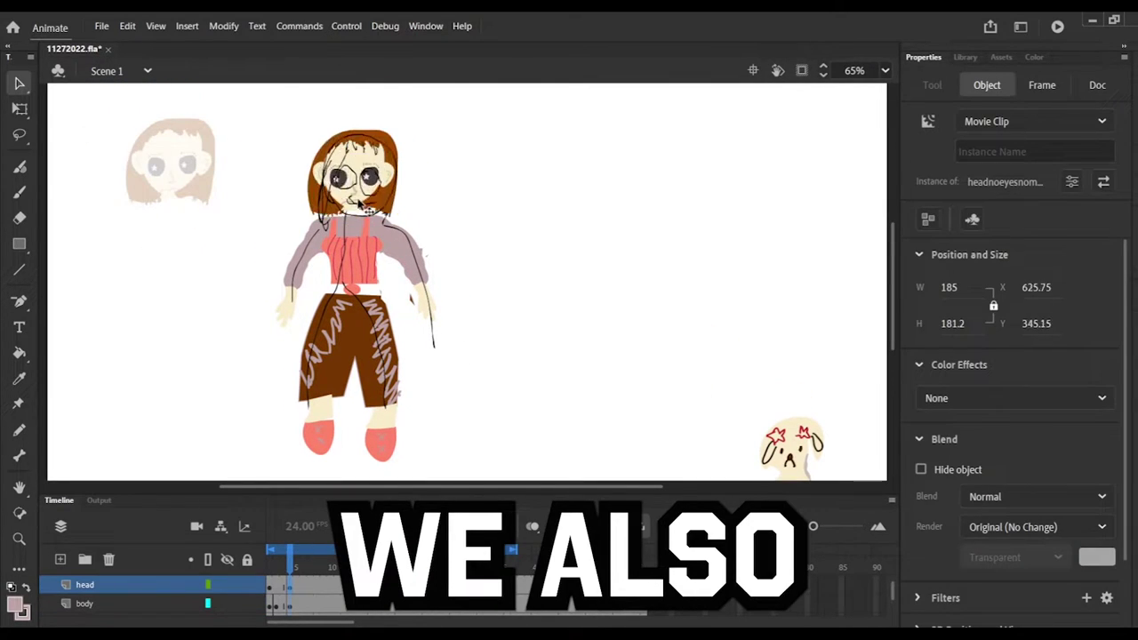
left_click_drag(358, 205, 361, 206)
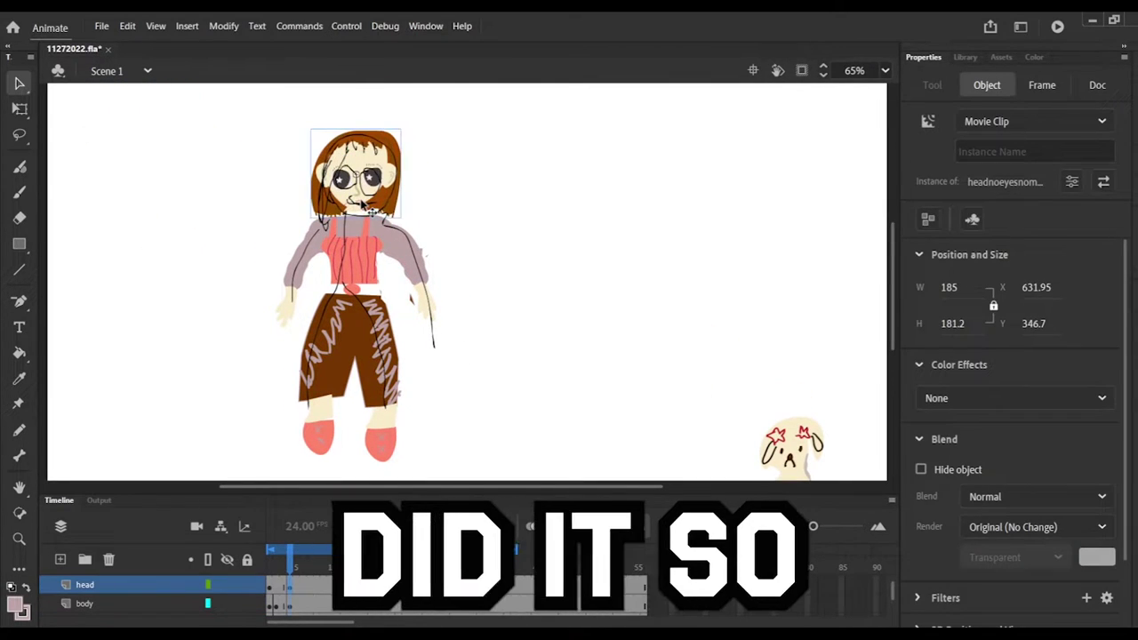
left_click(445, 241)
left_click(20, 218)
left_click(409, 299)
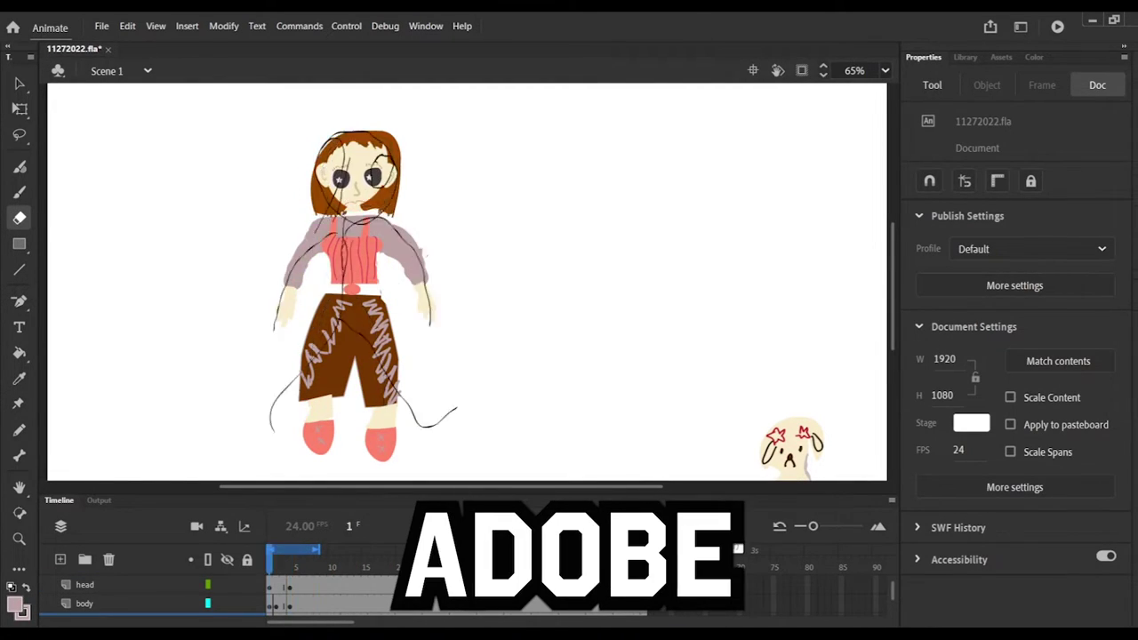
Go to frame 4 and smooth the outer edges of both sleeves with the size 27 Eraser
mouse_move(269, 569)
left_mouse_down()
mouse_move(305, 569)
mouse_move(291, 569)
left_mouse_up()
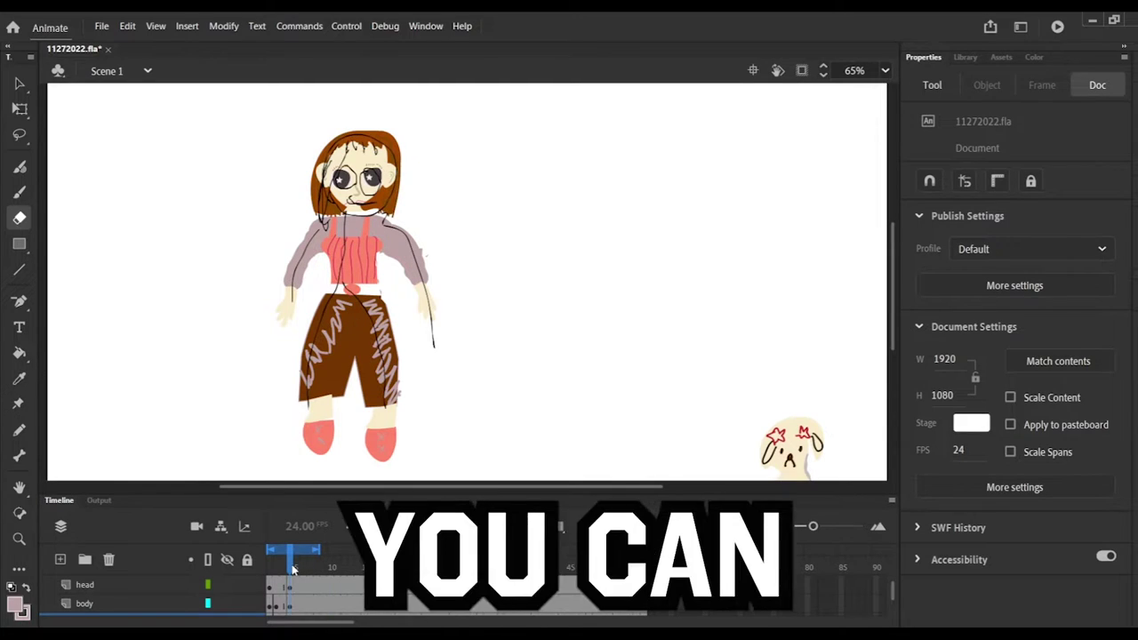
left_click_drag(424, 258, 430, 275)
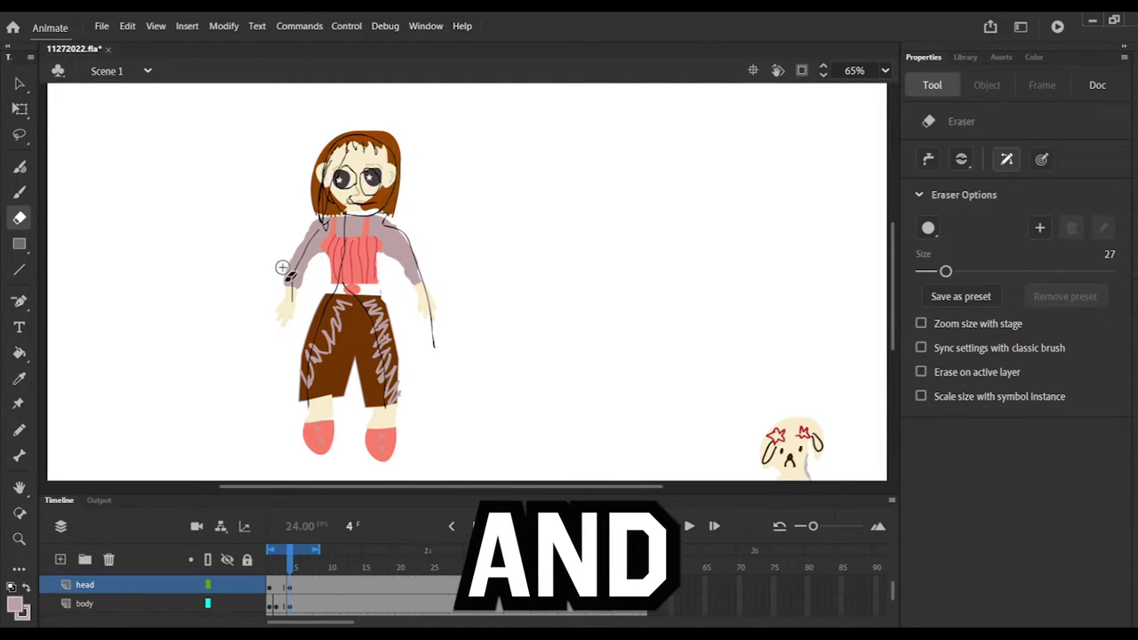
left_click_drag(287, 274, 283, 278)
scroll(284, 276, "up", 3)
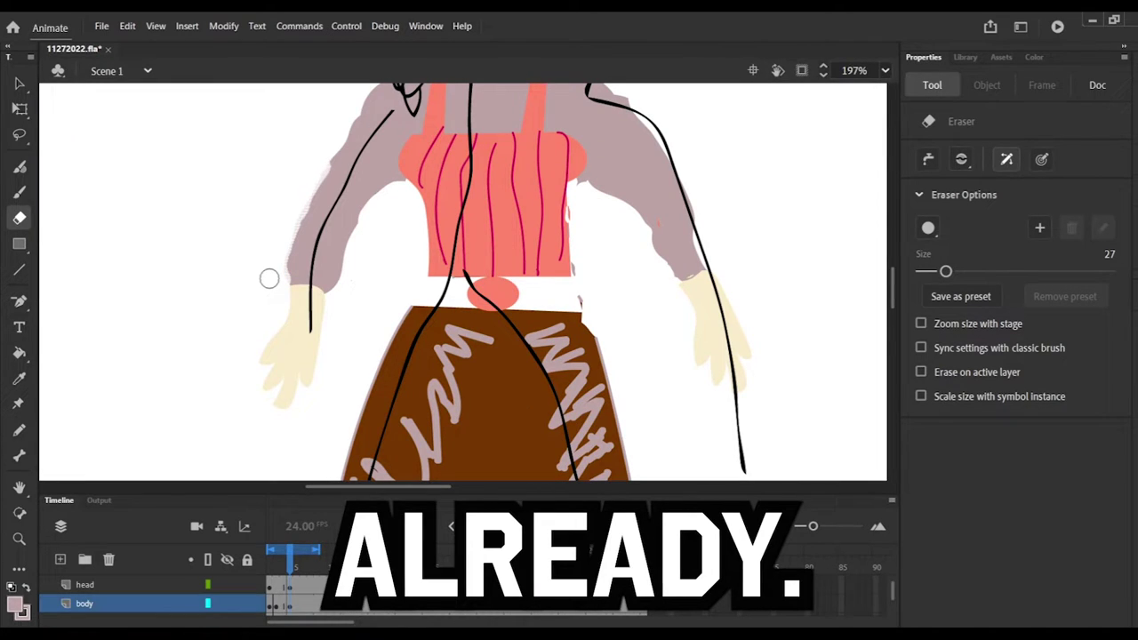
scroll(303, 231, "up", 3)
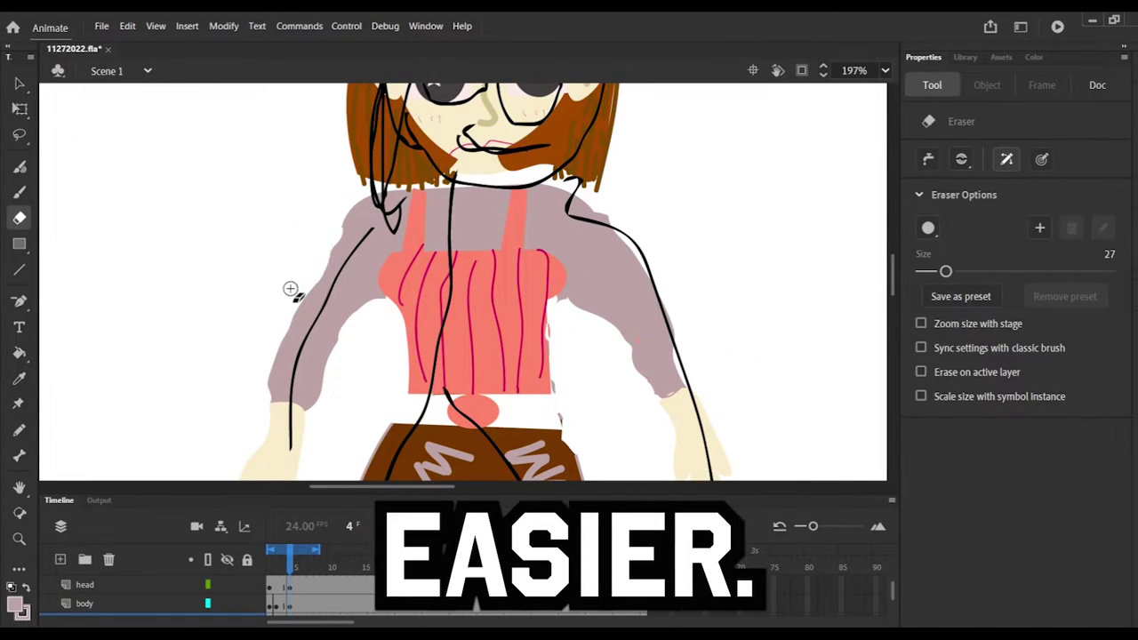
Inspect the headnoeyesnomouth symbol through its nested groups down to the lefteye clip, then return to Scene 1
scroll(266, 294, "down", 3)
key("v")
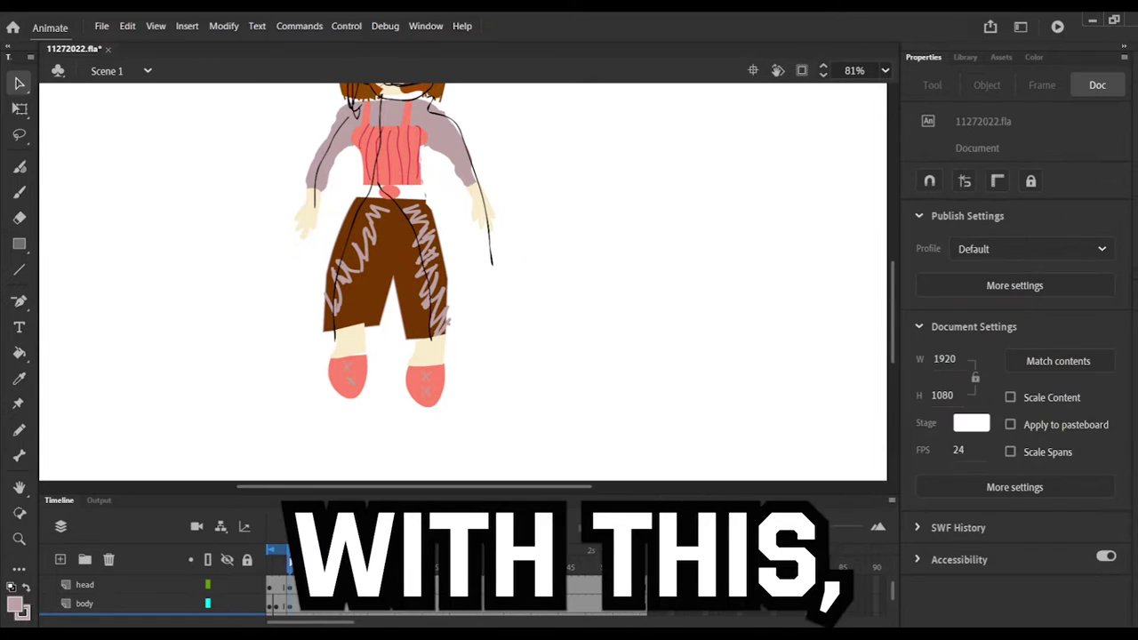
key("Return")
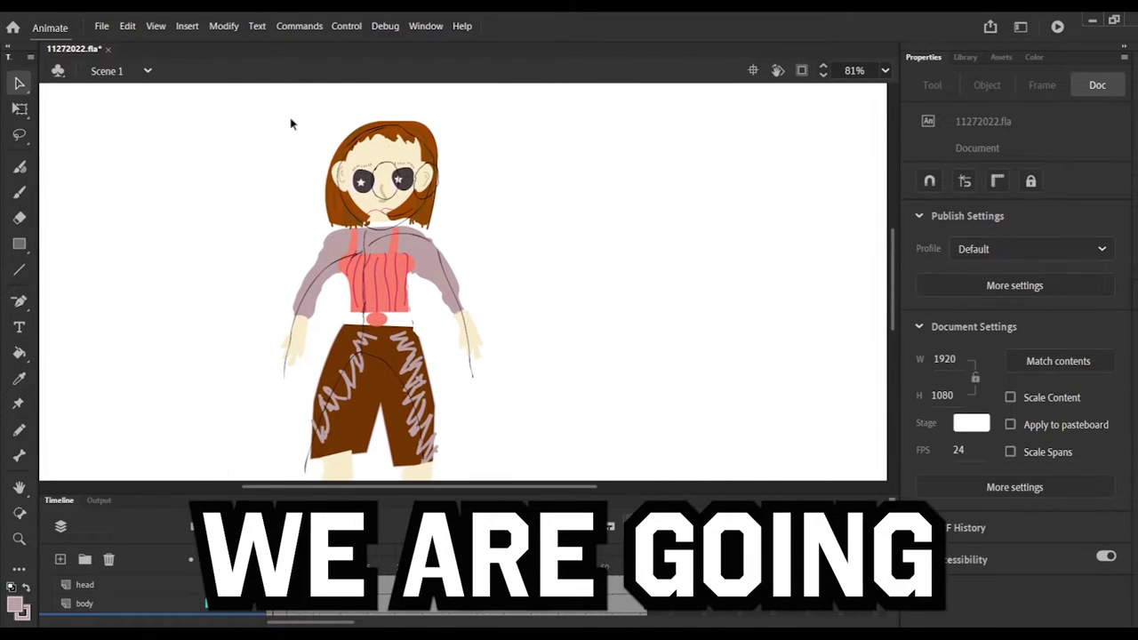
double_click(366, 215)
double_click(366, 213)
double_click(365, 210)
double_click(365, 207)
left_click(362, 184)
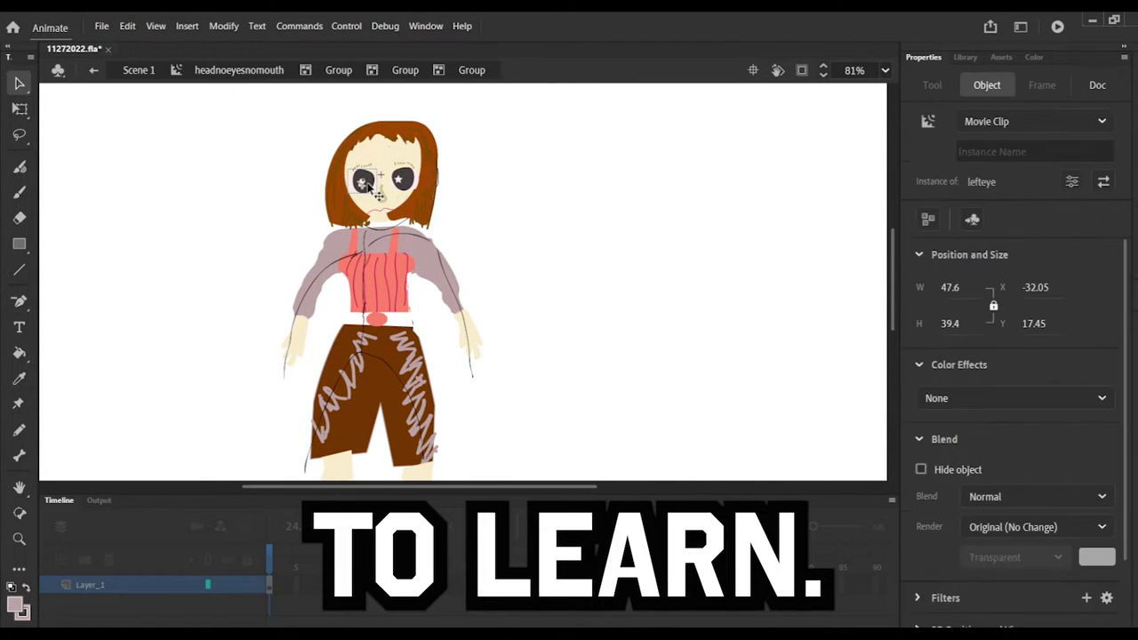
left_click(93, 72)
left_click(93, 71)
left_click(93, 71)
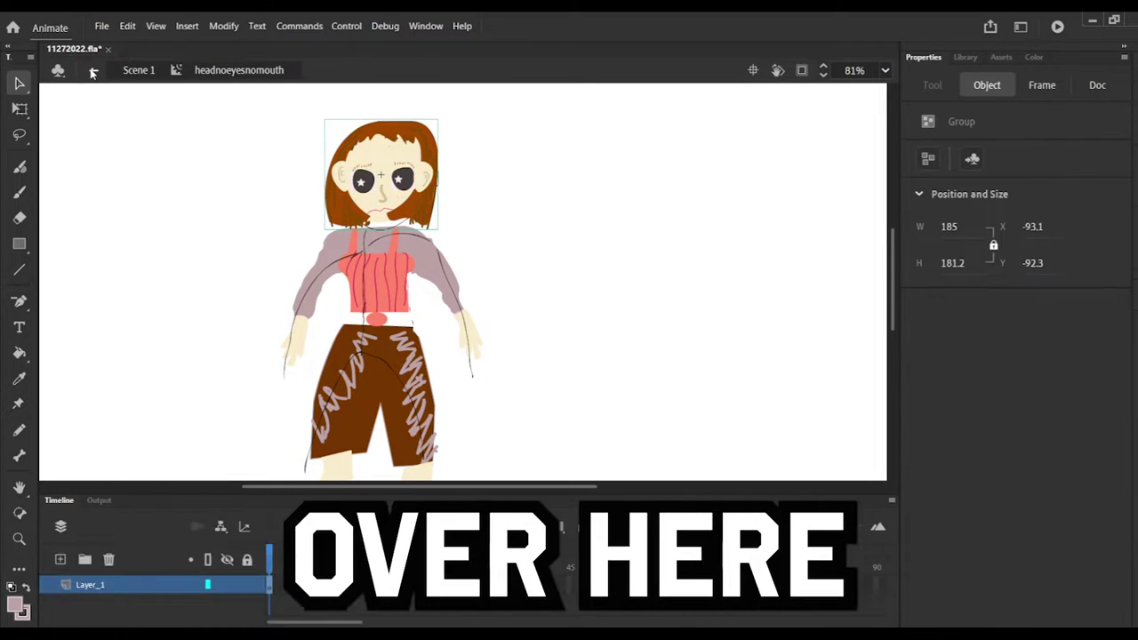
left_click(93, 71)
Show all hidden layers so the walk-cycle reference and the background are displayed
mouse_move(893, 588)
left_mouse_down()
mouse_move(891, 617)
mouse_move(892, 576)
left_mouse_up()
left_click(229, 560)
left_click(230, 559)
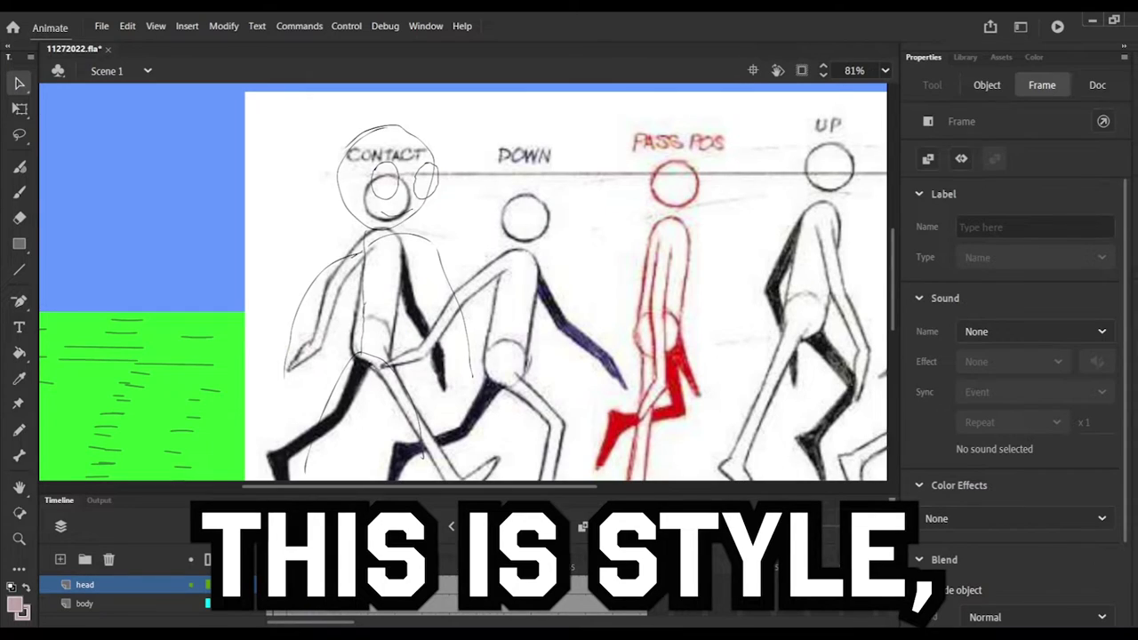
Hide the background, grass, building and reference layers, leaving the girl's body parts and pose sketch on view
scroll(233, 613, "down", 1)
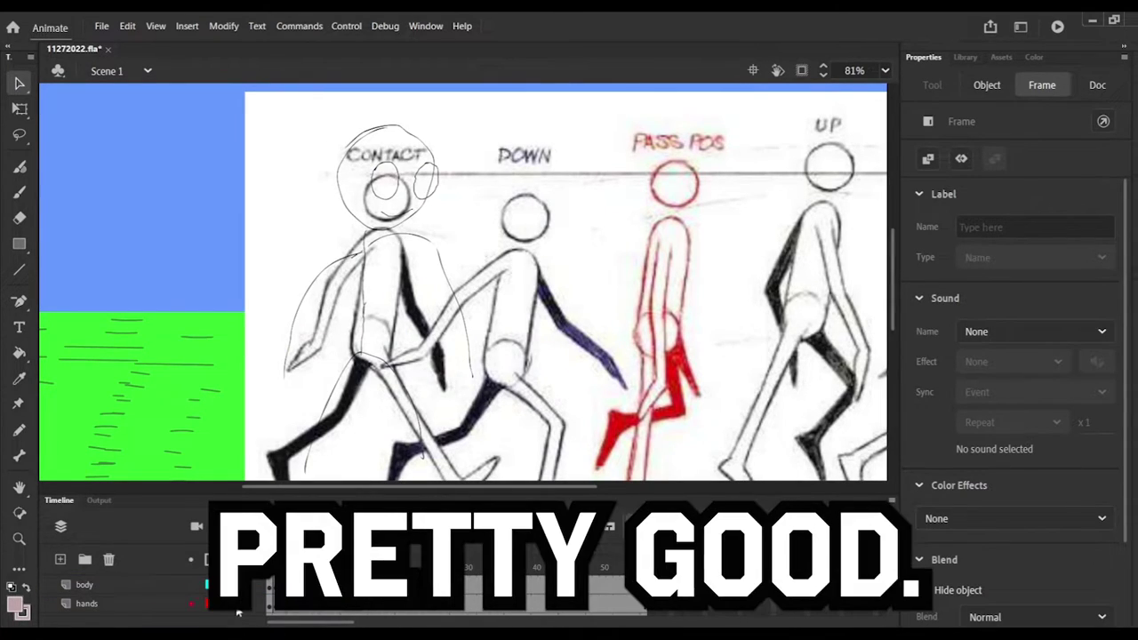
scroll(439, 599, "down", 2)
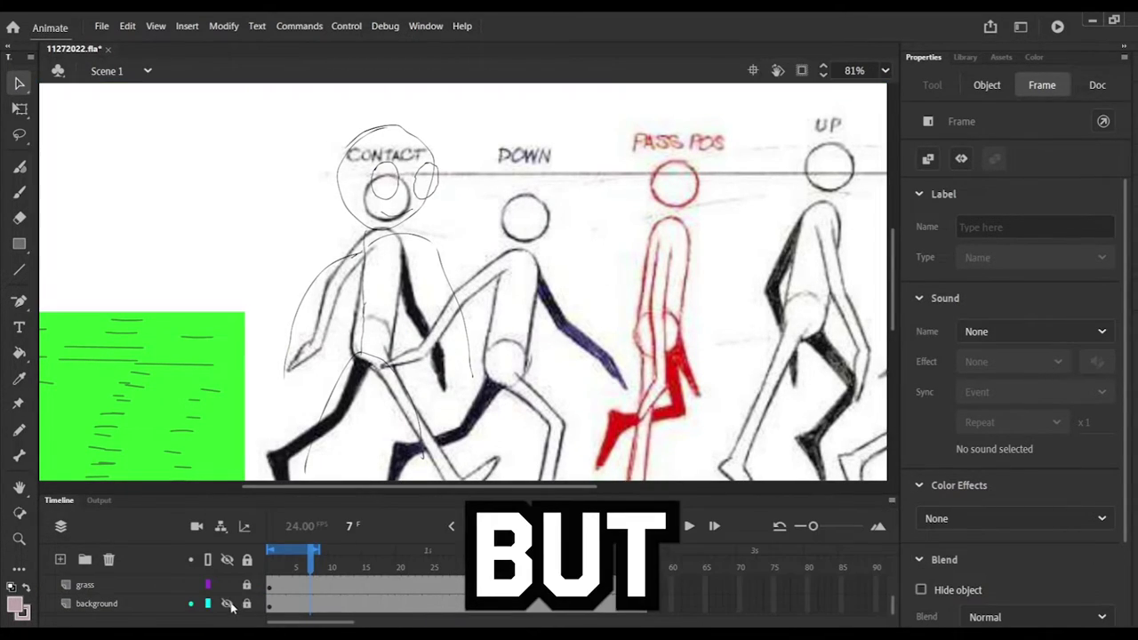
left_click(228, 603)
scroll(892, 605, "up", 1)
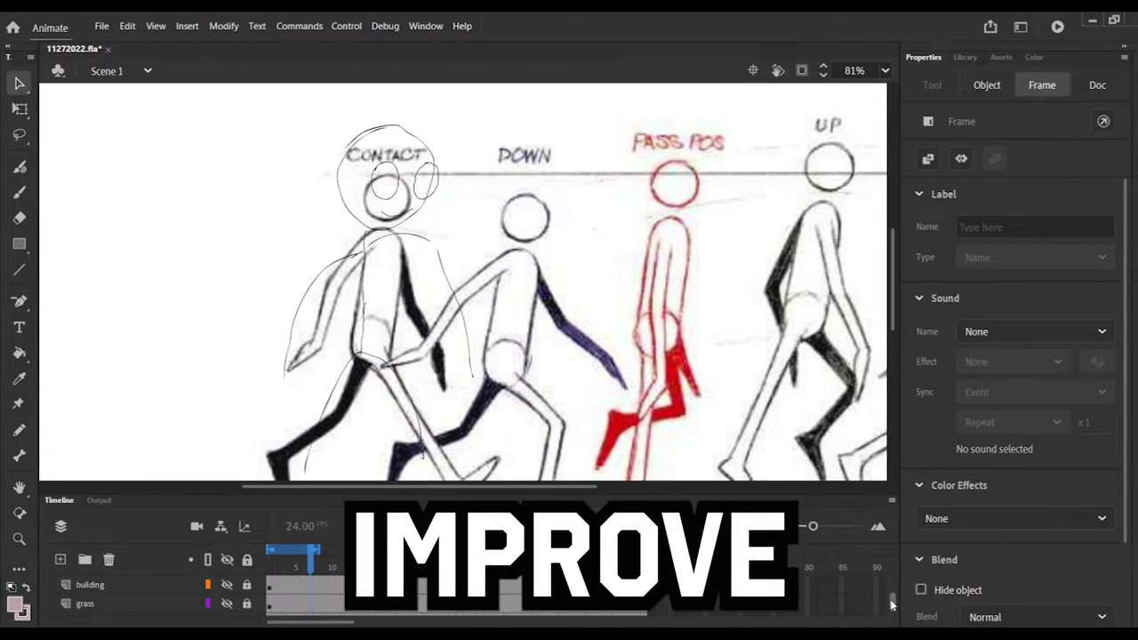
scroll(892, 604, "down", 2)
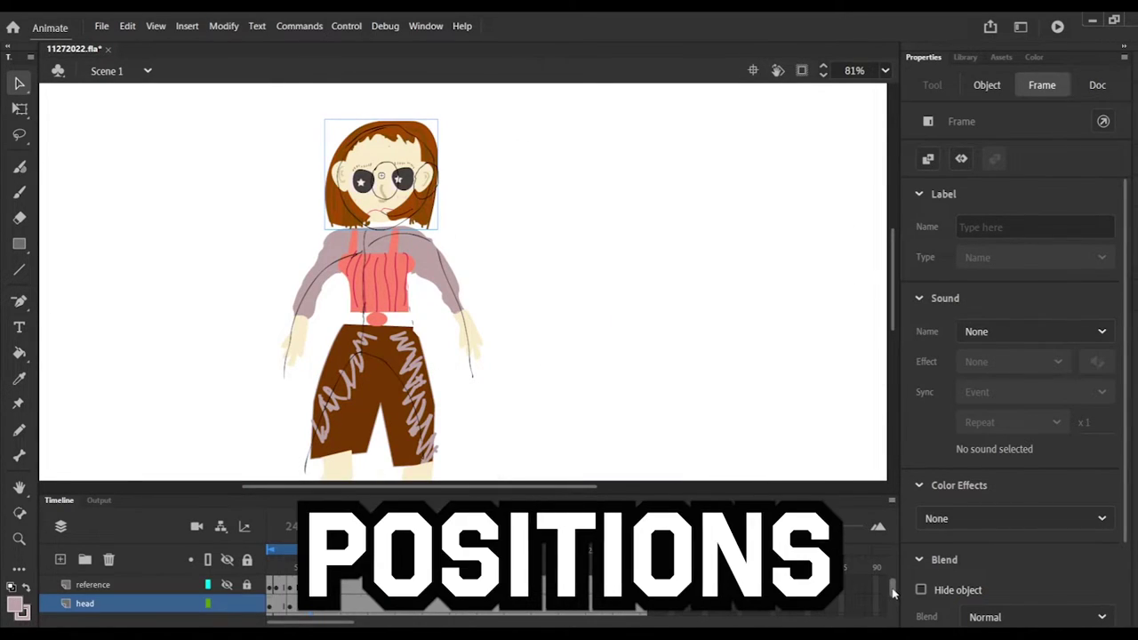
left_click_drag(894, 593, 893, 588)
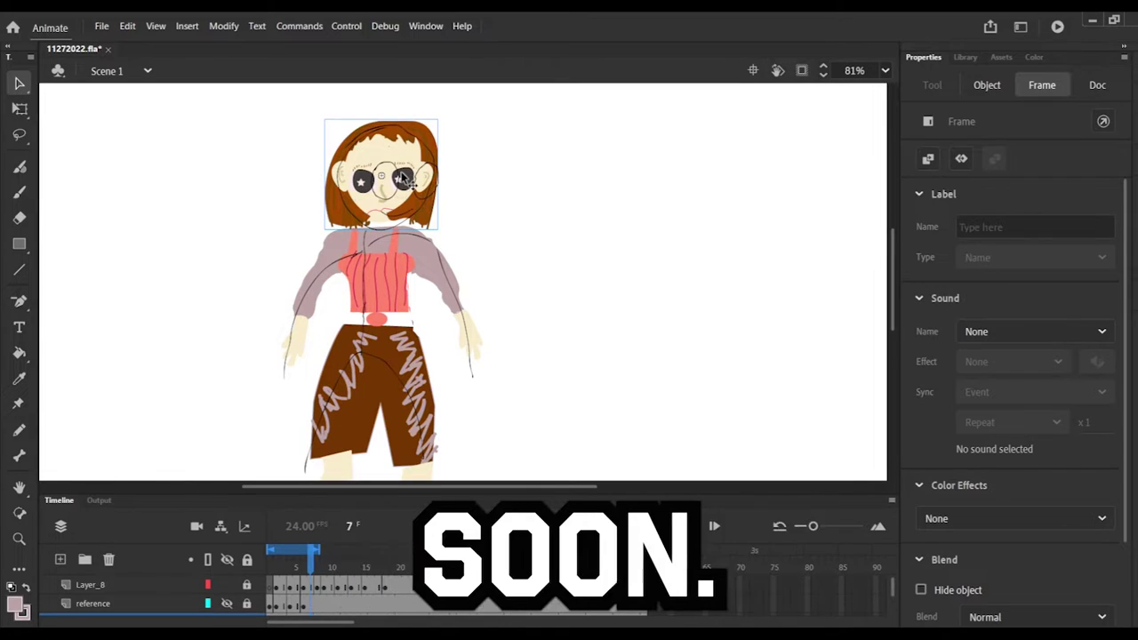
Open the head symbol down to the artwork inside the righteye clip and try shifting the eye toward the ear
double_click(403, 179)
double_click(402, 179)
double_click(403, 178)
double_click(403, 179)
double_click(403, 179)
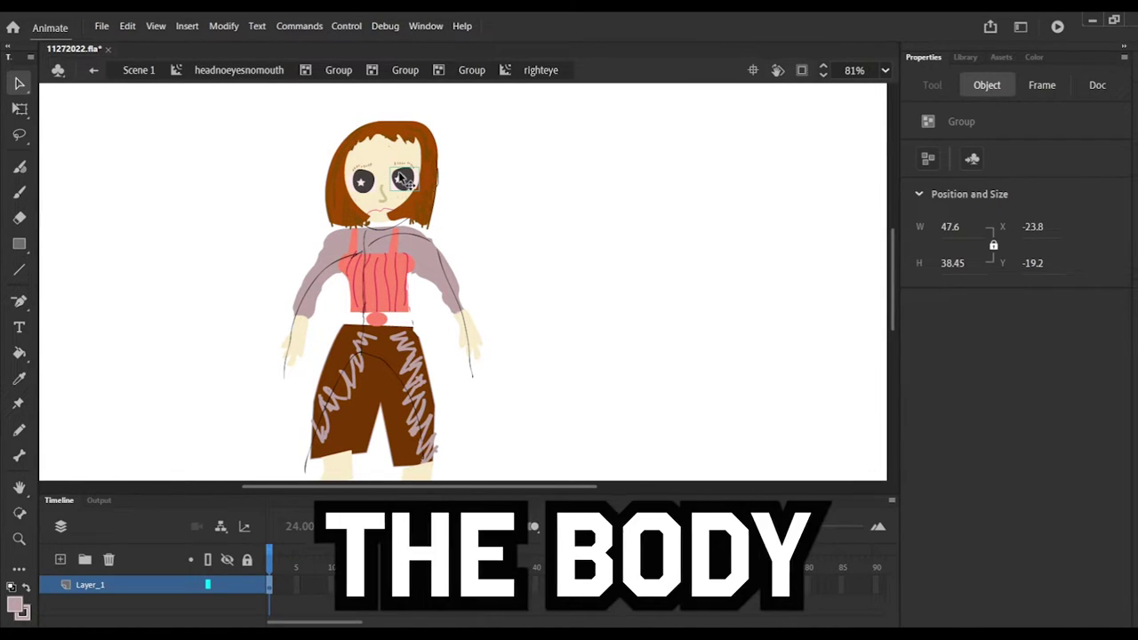
double_click(402, 179)
left_click_drag(423, 193, 427, 188)
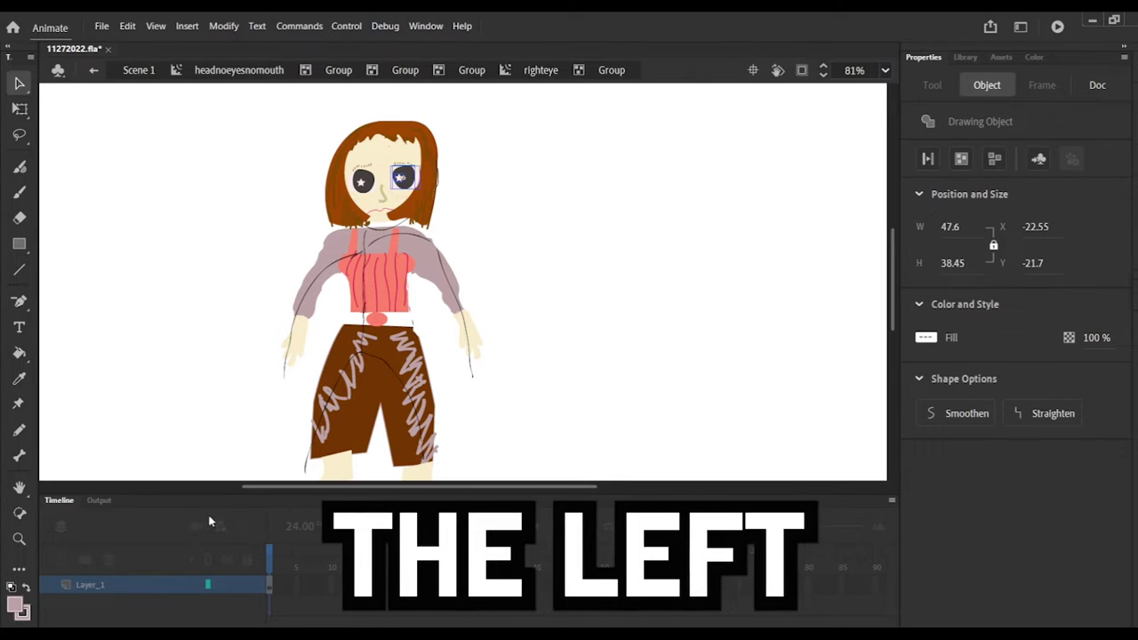
key("ctrl+z")
key("ctrl+z")
left_click_drag(404, 180, 417, 183)
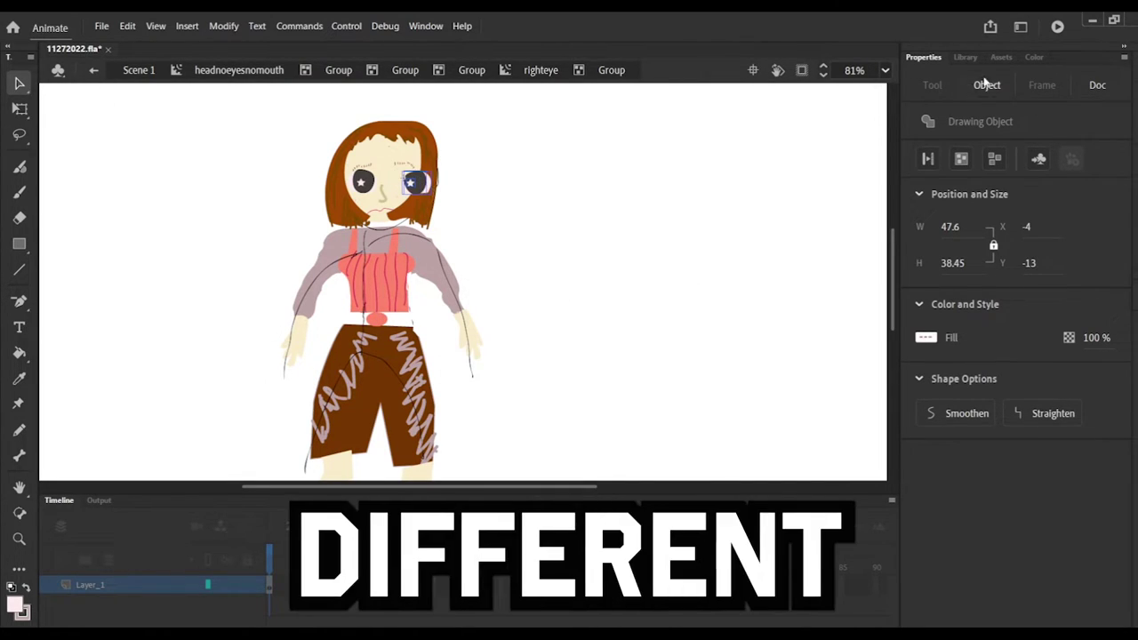
Examine the headnoeyesnomouth symbol and the other Illustrator symbols in the library
left_click(964, 58)
left_click(988, 353)
left_click(1013, 336)
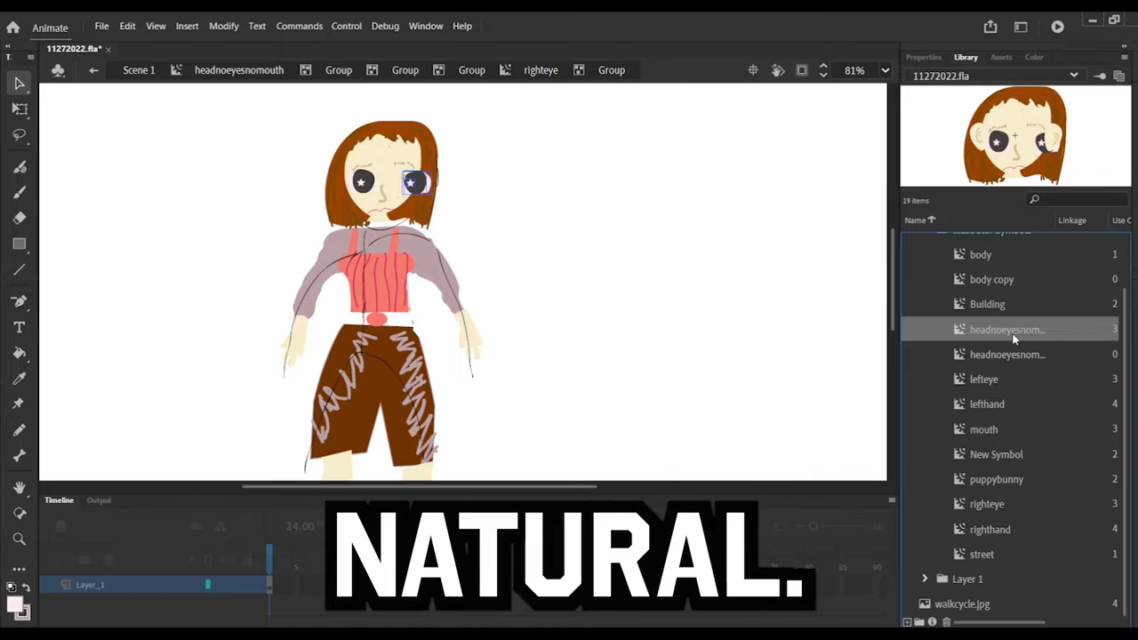
key("Up")
key("Down")
key("Down")
key("Down")
key("Down")
key("Down")
key("Down")
key("Down")
key("Down")
key("Down")
key("Down")
key("Down")
key("Down")
left_click(1011, 330)
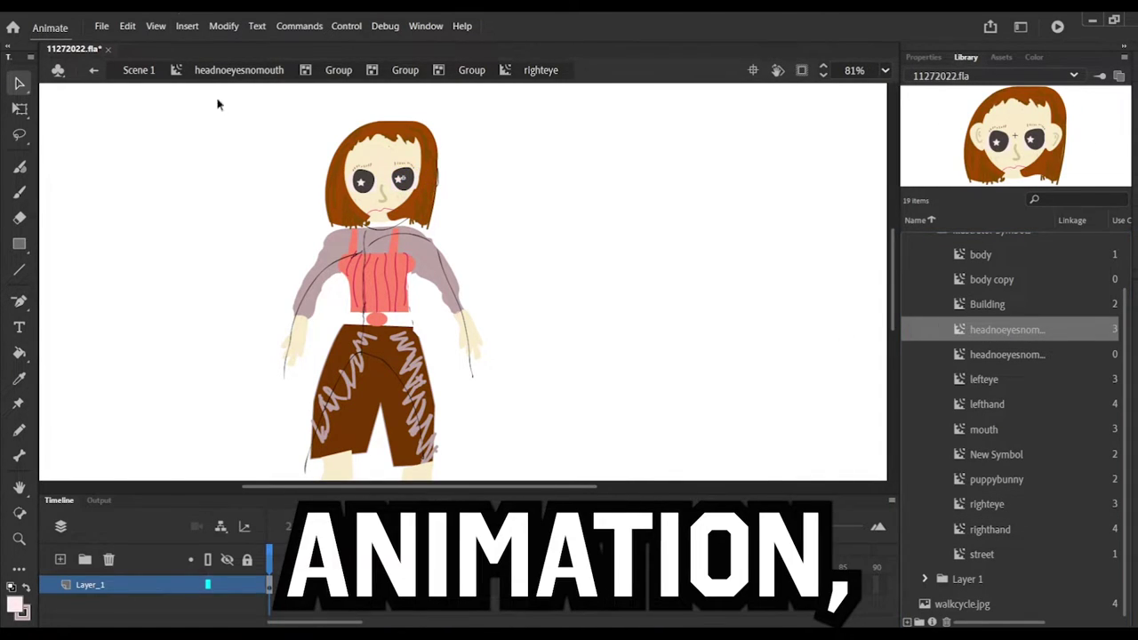
Leave the nested righteye clip and return to Scene 1
left_click(93, 70)
left_click(94, 70)
left_click(93, 70)
left_click(94, 71)
left_click(93, 71)
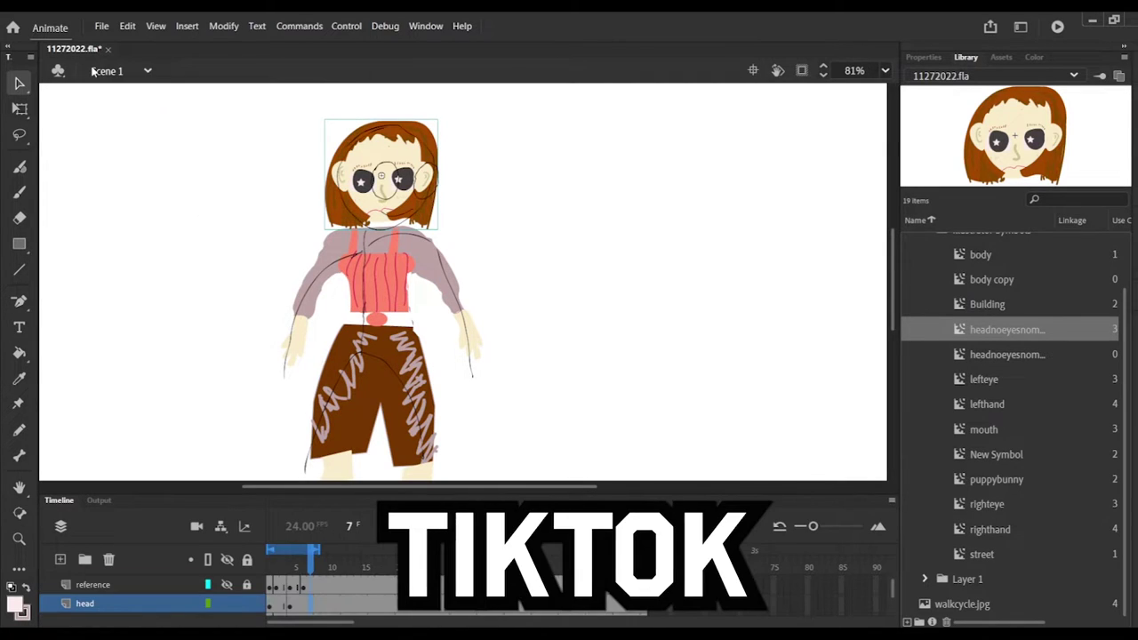
Delete both eyes from the nested face group inside the headnoeyesnomouth symbol and return to Scene 1
left_click(389, 201)
double_click(362, 189)
double_click(362, 189)
double_click(363, 189)
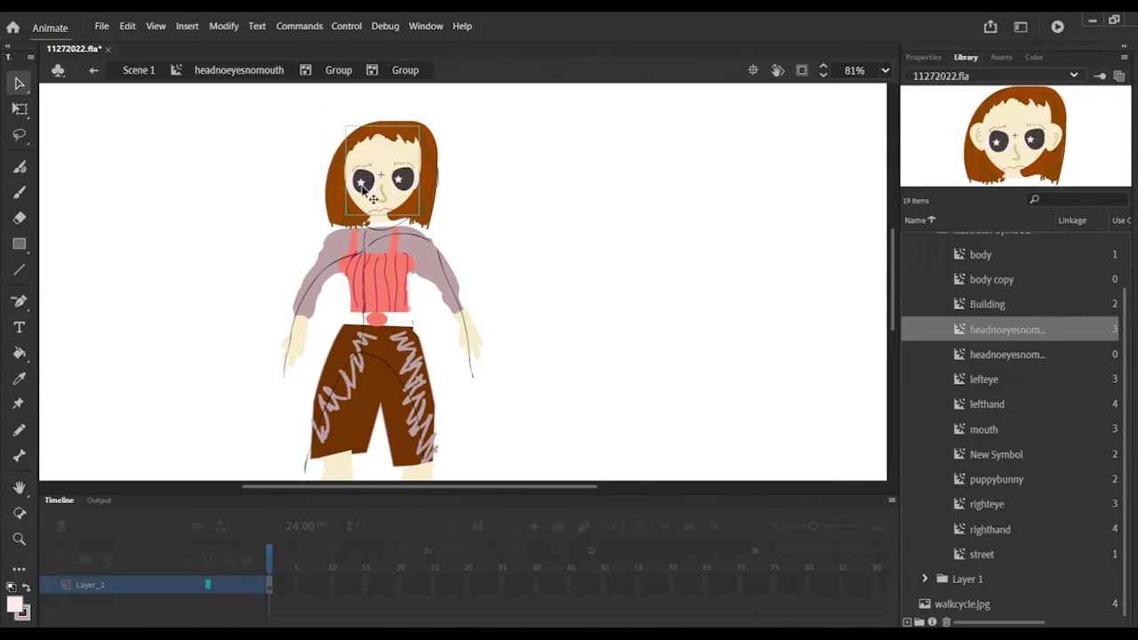
double_click(363, 189)
double_click(362, 189)
double_click(415, 187)
left_click(400, 180)
key("Delete")
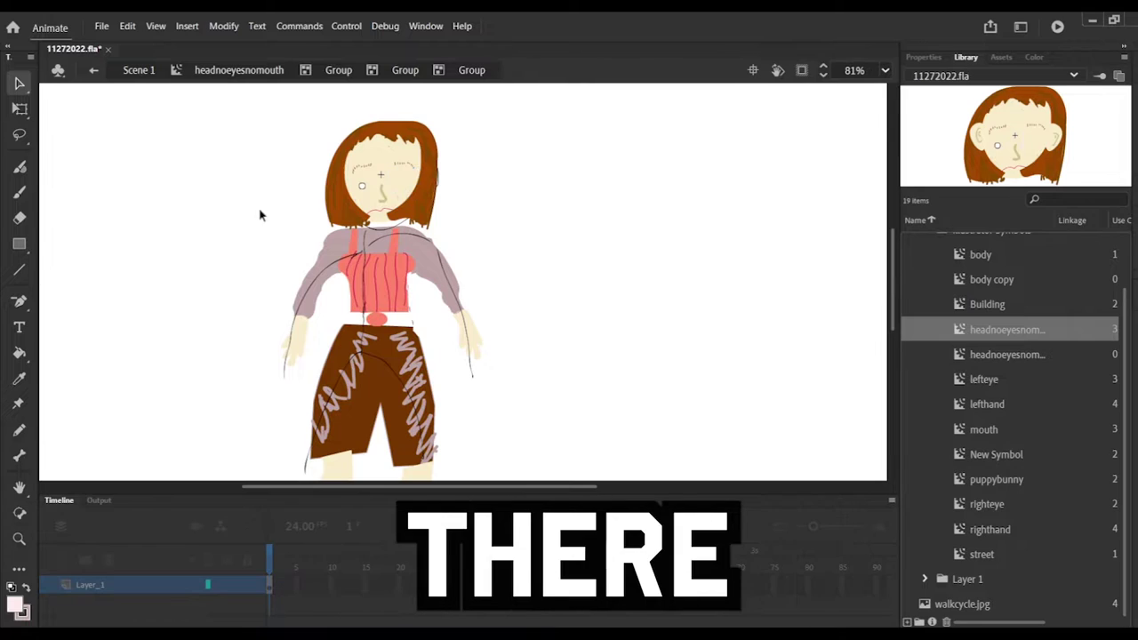
double_click(261, 213)
double_click(261, 213)
double_click(260, 213)
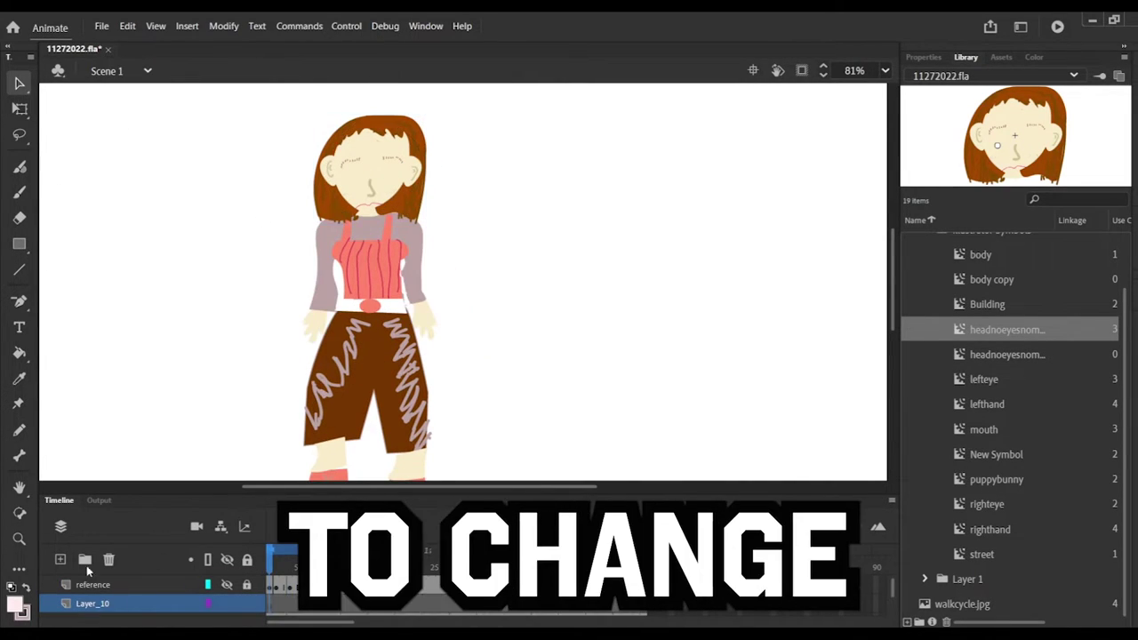
Rename Layer_10 as eyes
double_click(108, 603)
type("eyes")
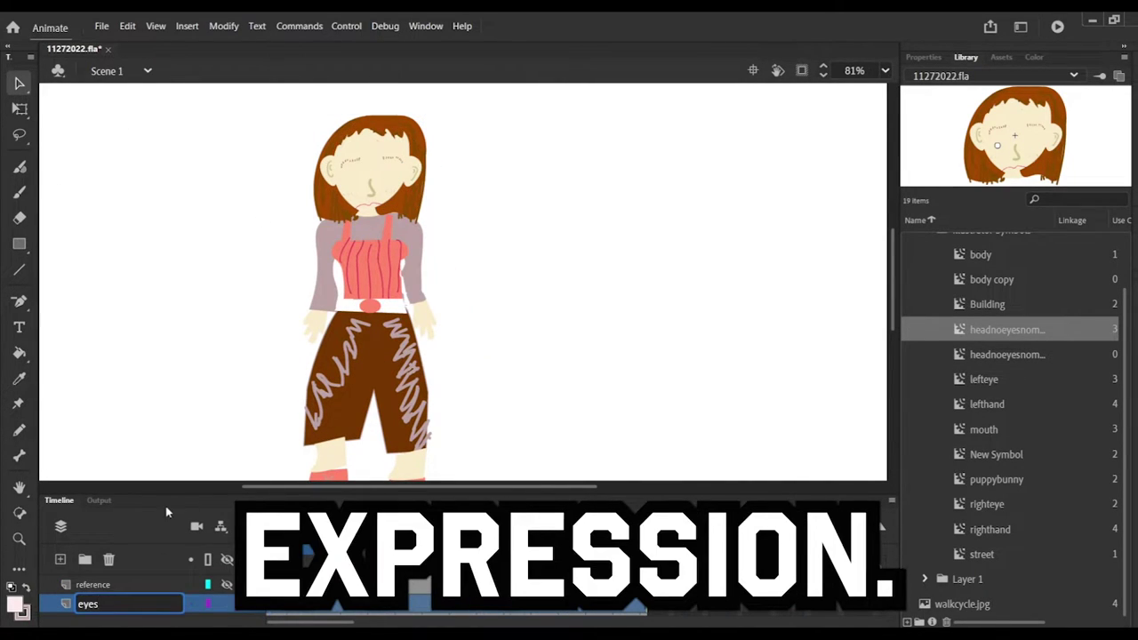
key("Return")
Place the library's lefteye symbol on the eyeless face and try raising the eyes layer in the stack
left_click(983, 379)
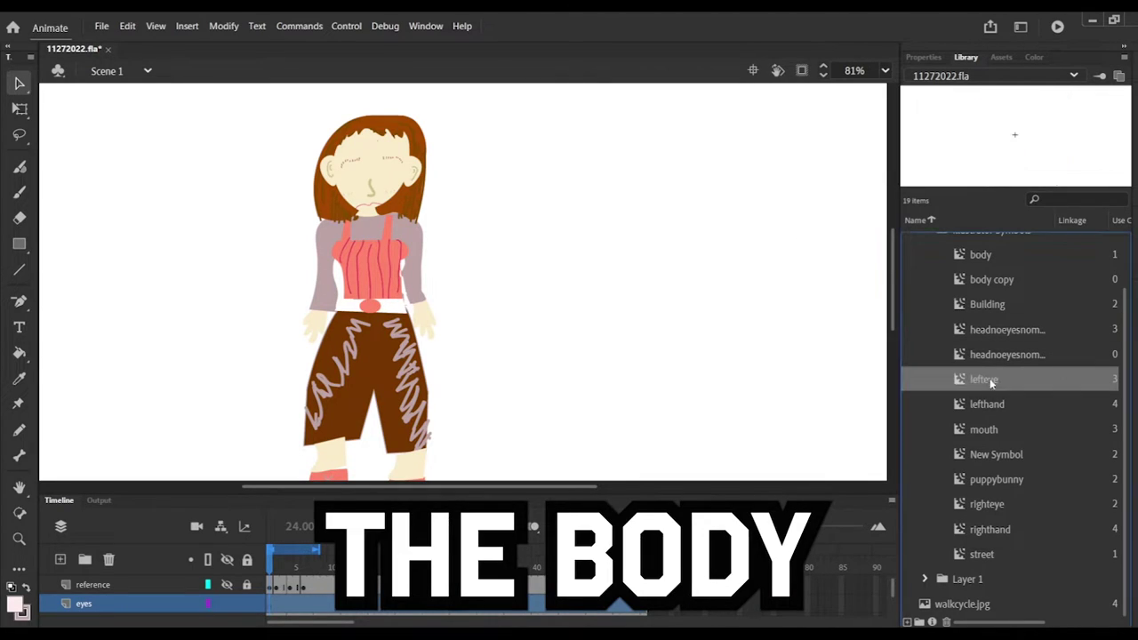
left_click_drag(984, 379, 353, 172)
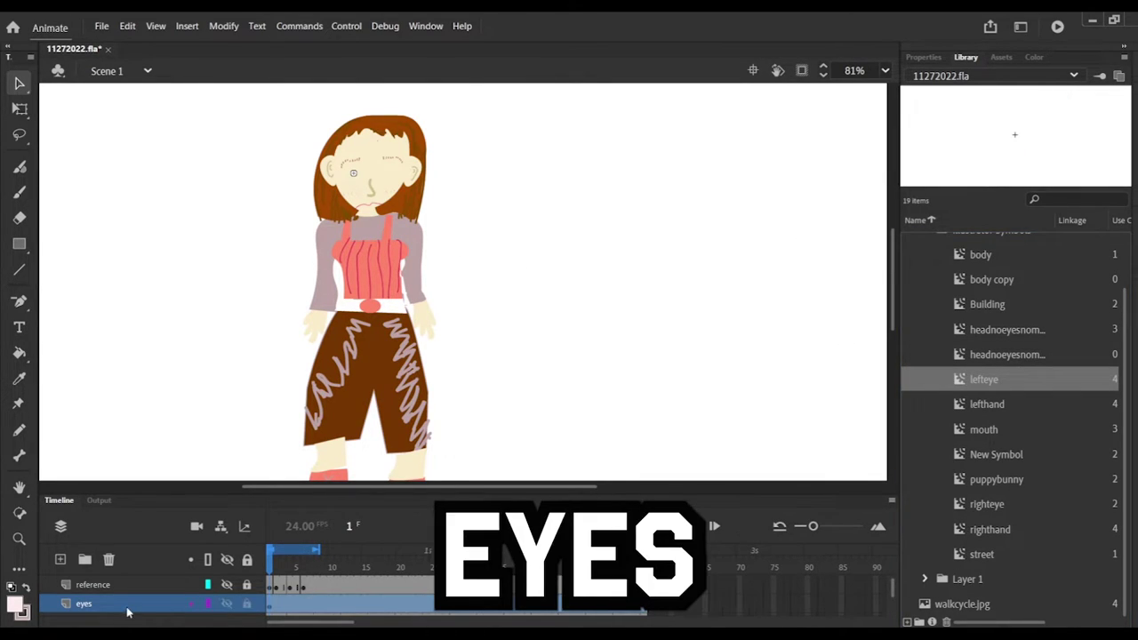
left_click_drag(127, 612, 142, 578)
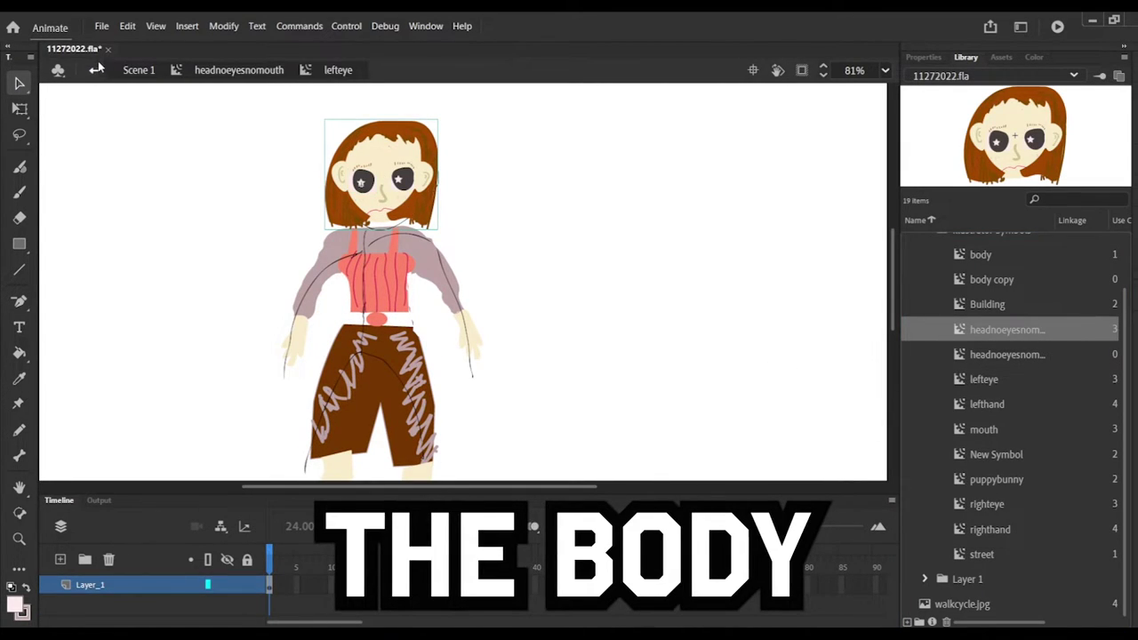
Exit the lefteye symbol to Scene 1 and go to frame 1
left_click(98, 68)
left_click(99, 68)
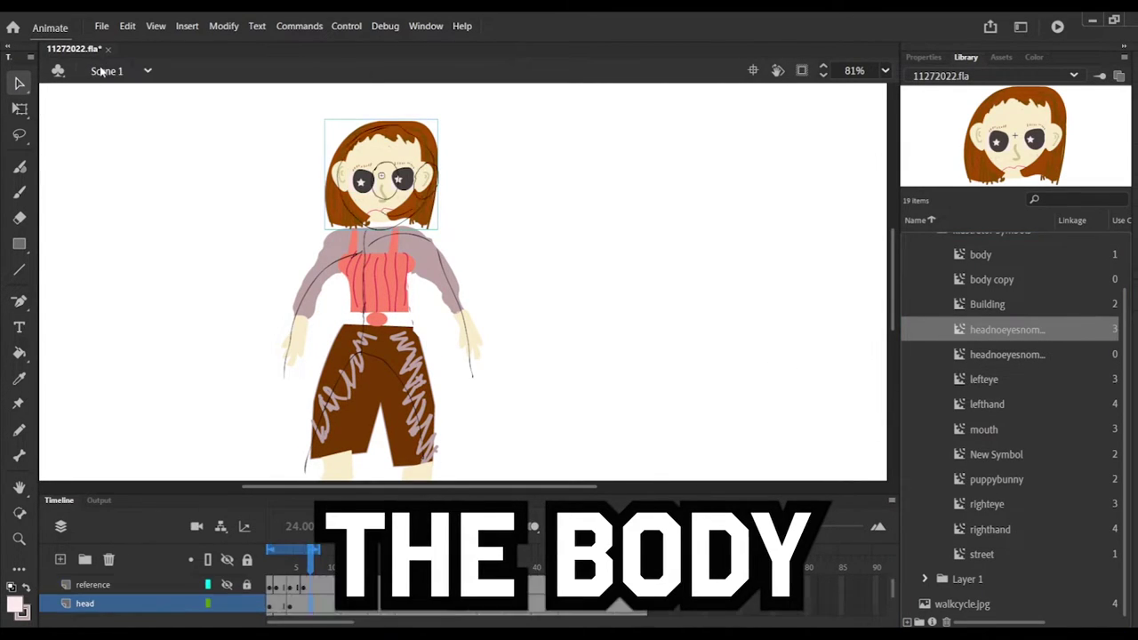
left_click(100, 70)
left_click(216, 176)
left_click_drag(310, 553, 272, 555)
Place the righteye copy and mouth copy symbols on the girl's face in frame 1 of the eyes layer
left_click(1096, 308)
left_click_drag(1092, 331, 1124, 302)
left_click_drag(1010, 621, 987, 621)
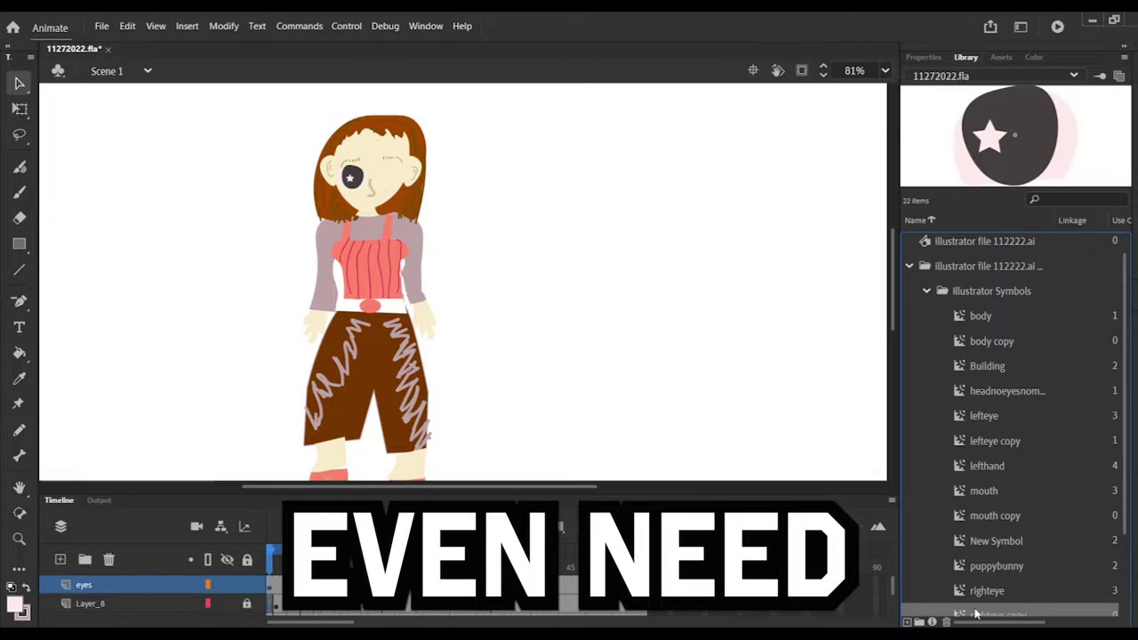
right_click(975, 615)
left_click(978, 615)
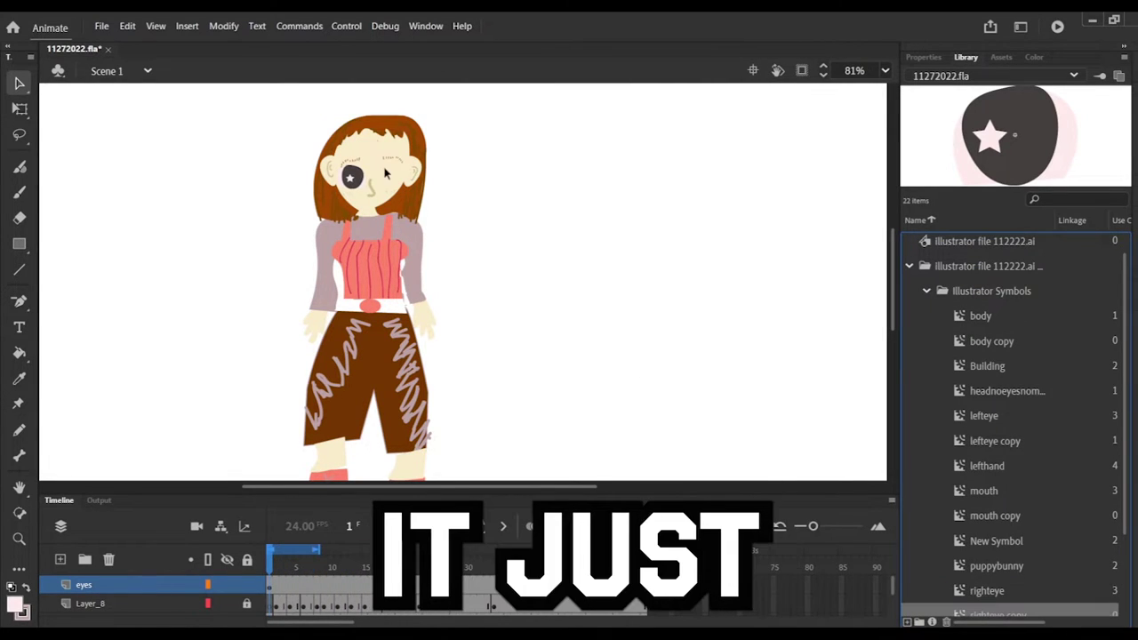
left_click_drag(1124, 526, 1124, 556)
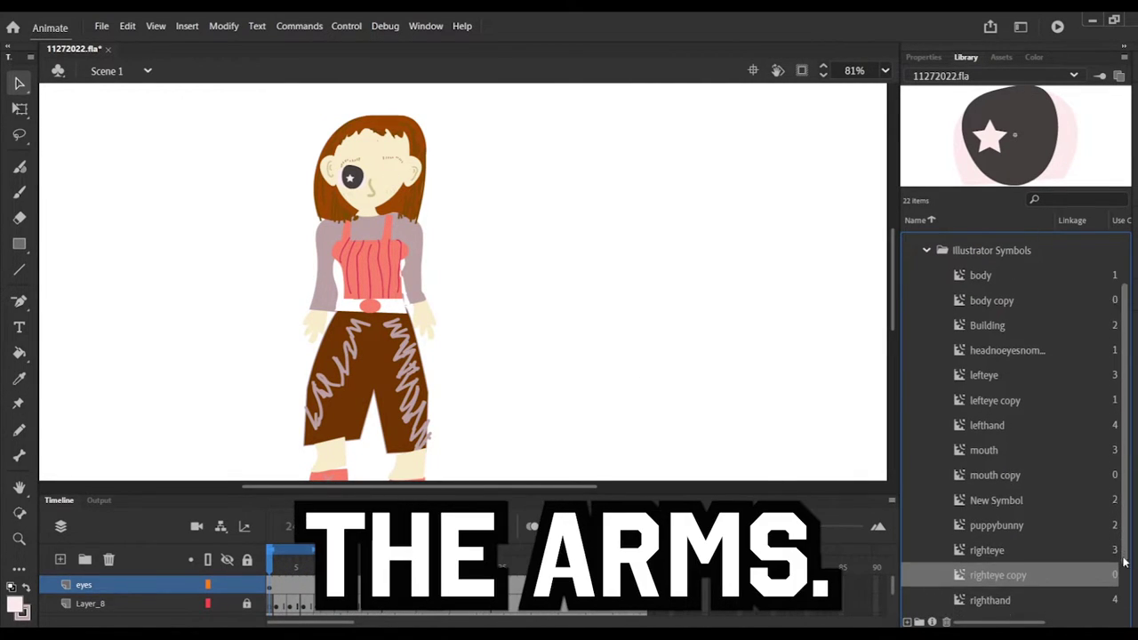
left_click_drag(985, 583, 392, 177)
left_click(616, 282)
right_click(615, 283)
left_click(611, 283)
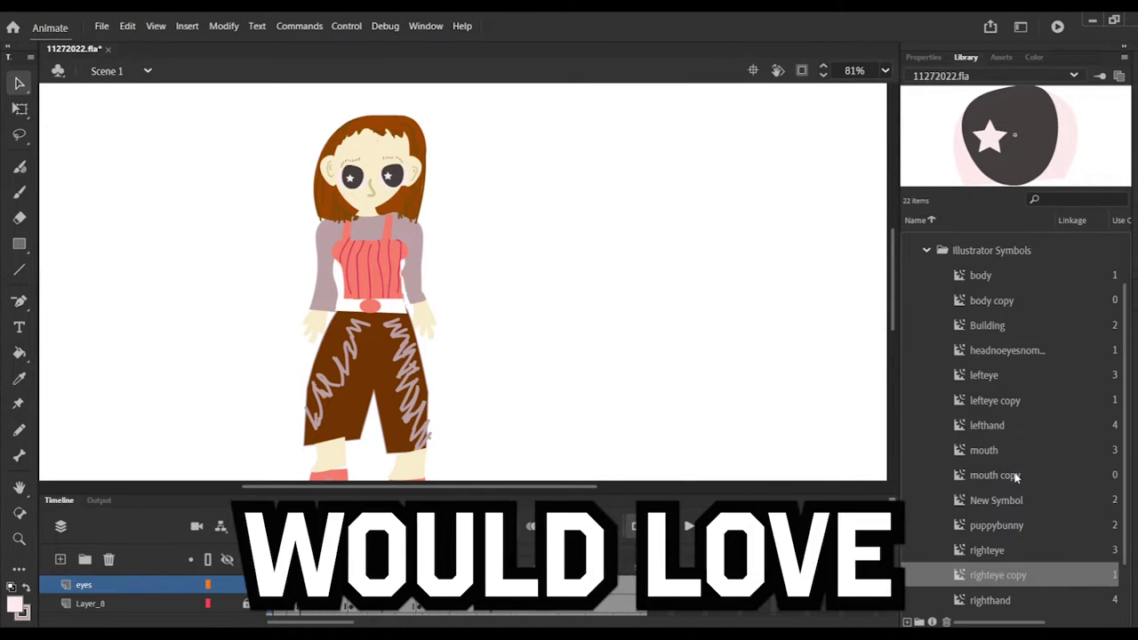
left_click(1031, 475)
left_click_drag(1036, 476, 372, 207)
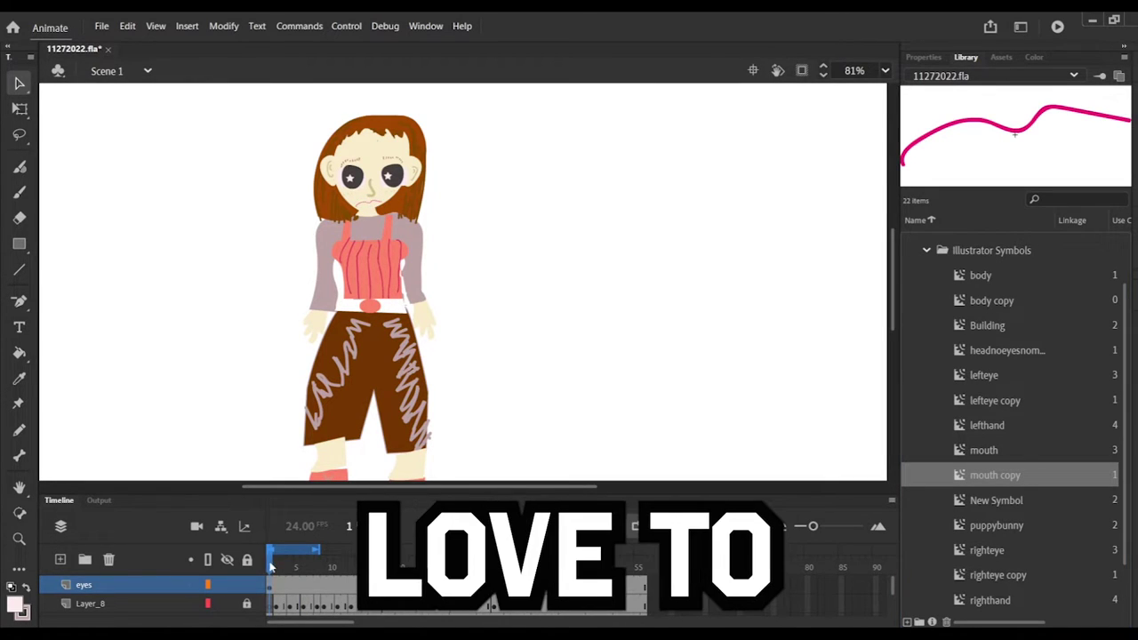
Go to frame 4 and shift the eyes sideways to fit the head's position in that pose
mouse_move(271, 567)
left_mouse_down()
mouse_move(307, 567)
mouse_move(272, 567)
mouse_move(289, 567)
left_mouse_up()
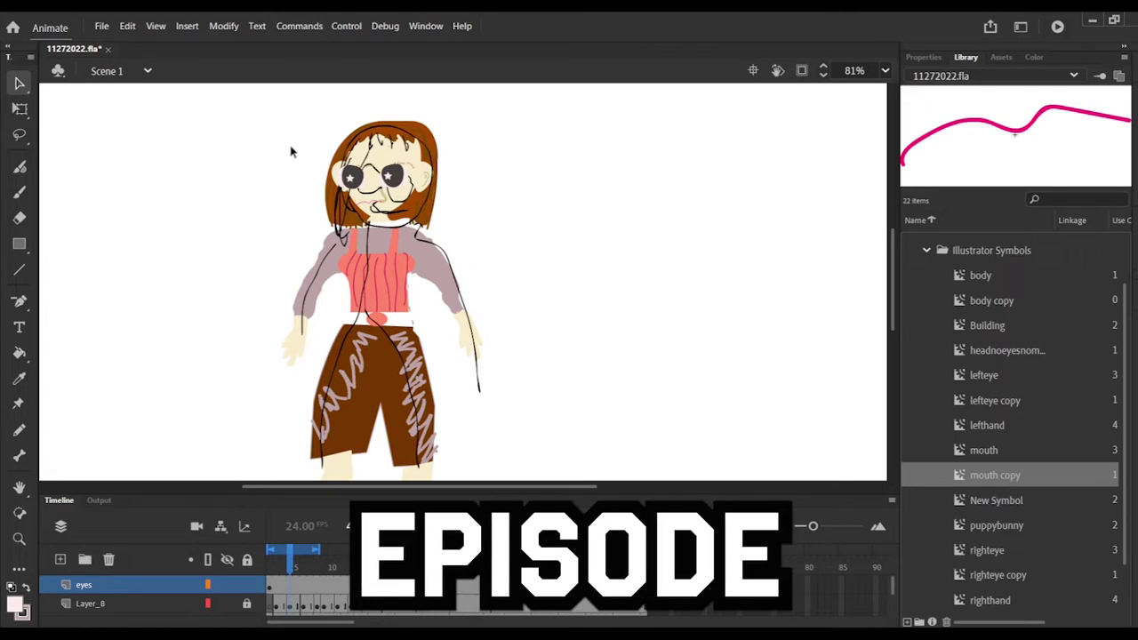
left_click_drag(359, 173, 401, 185)
left_click(365, 176)
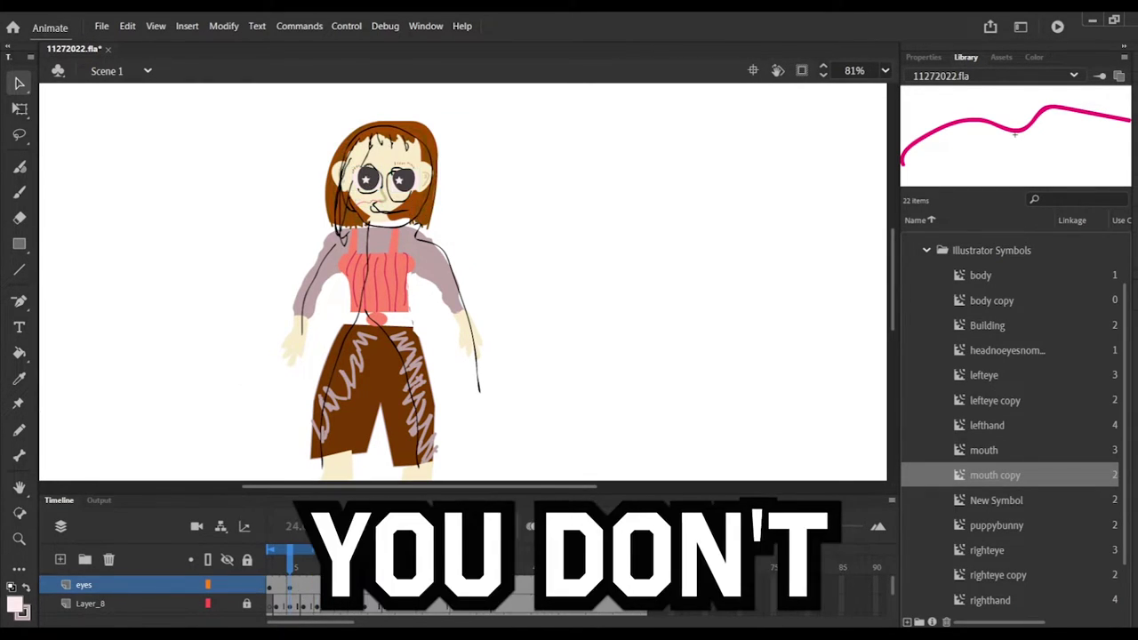
Go to frame 7 and move the eyes and mouth toward the side of the face she is turning to
left_click_drag(290, 564, 304, 564)
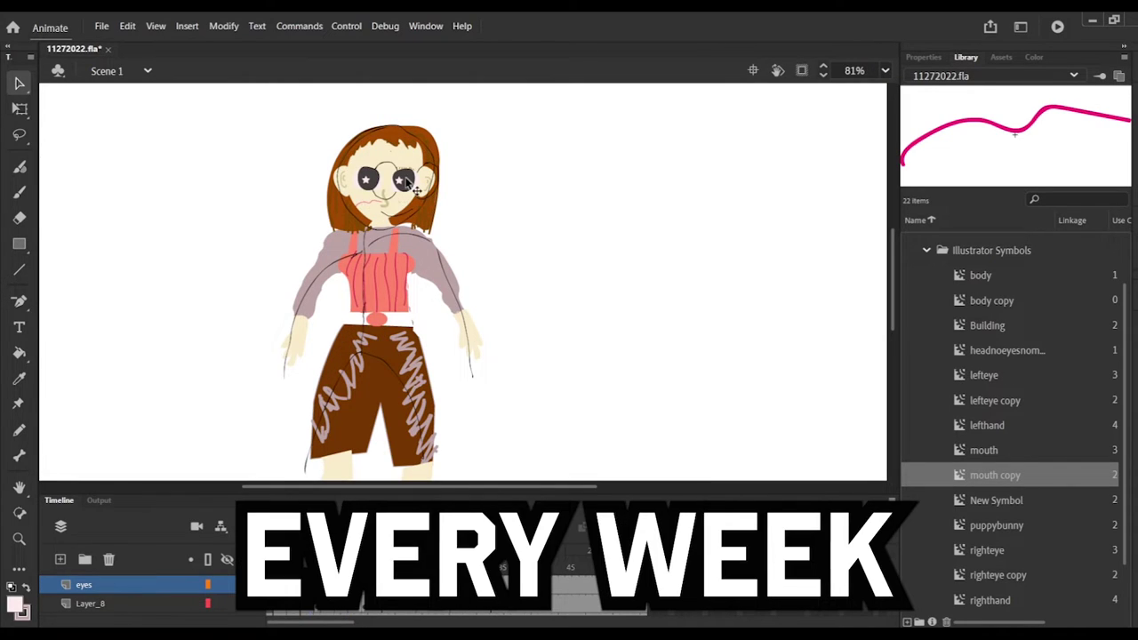
left_click_drag(413, 187, 283, 176)
left_click_drag(423, 177, 380, 180)
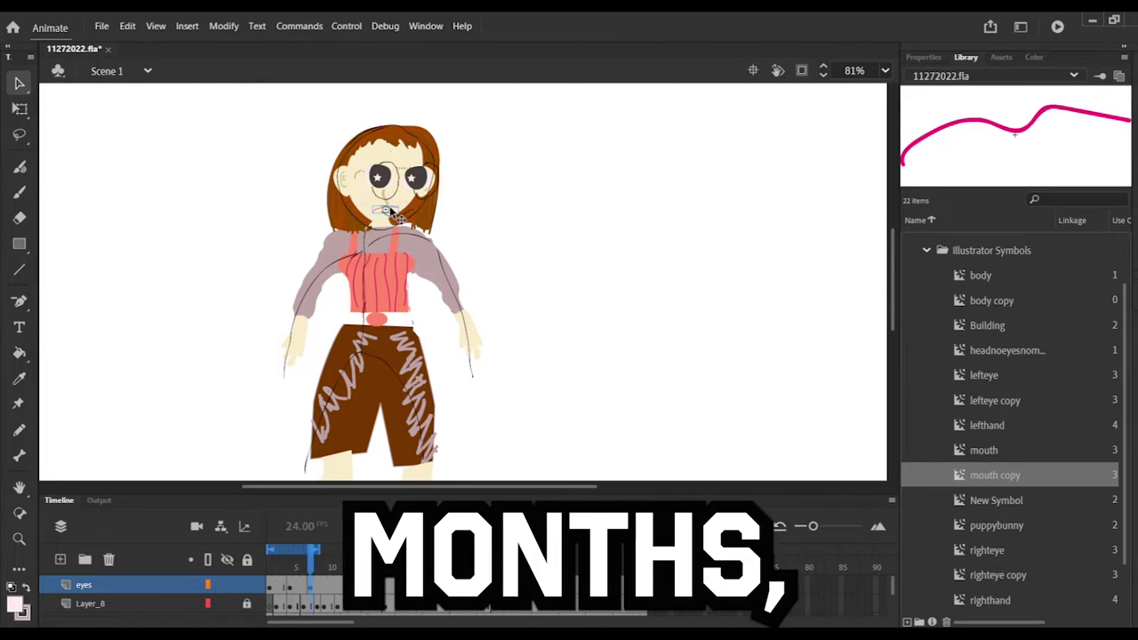
scroll(551, 254, "up", 5)
left_click(607, 264)
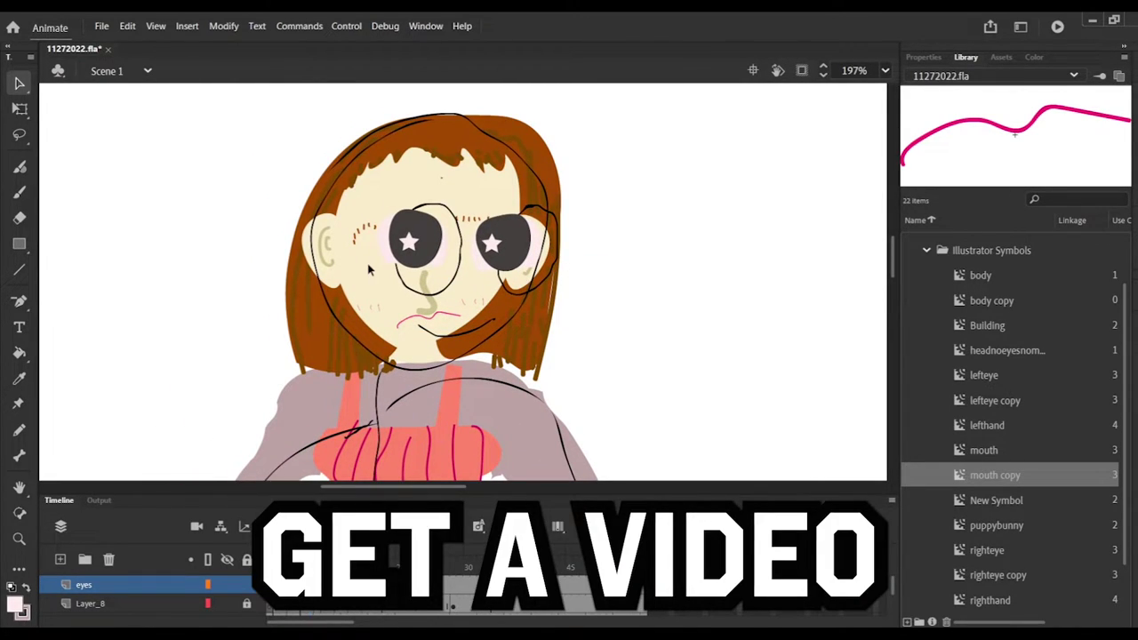
Add a new layer above eyes and name it refinements
left_click(19, 378)
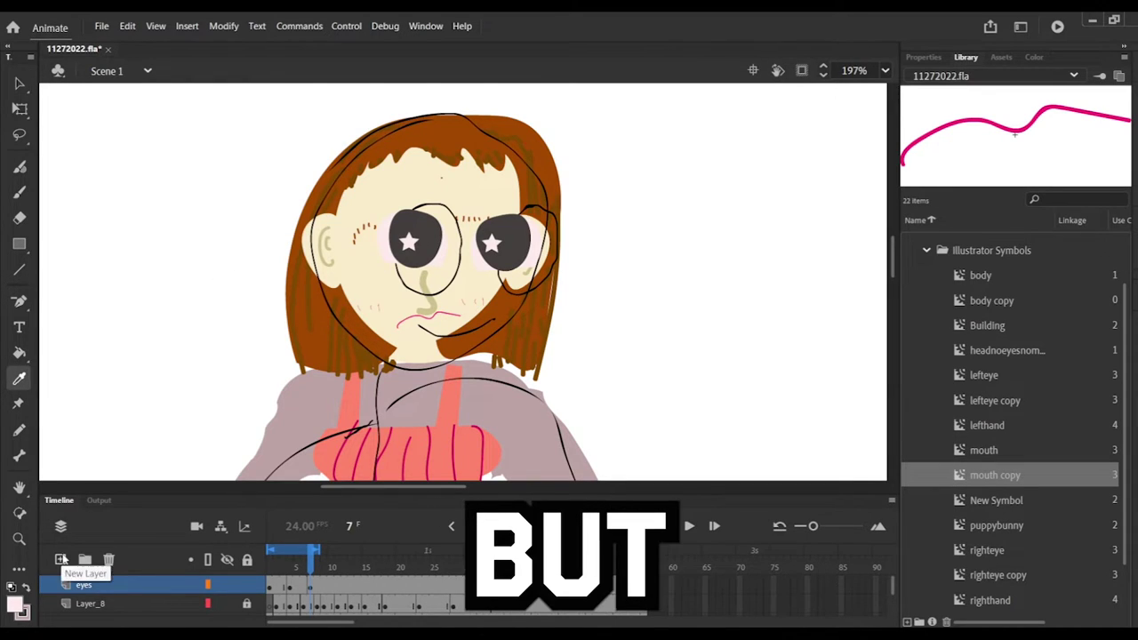
left_click(62, 558)
double_click(89, 584)
type("ref")
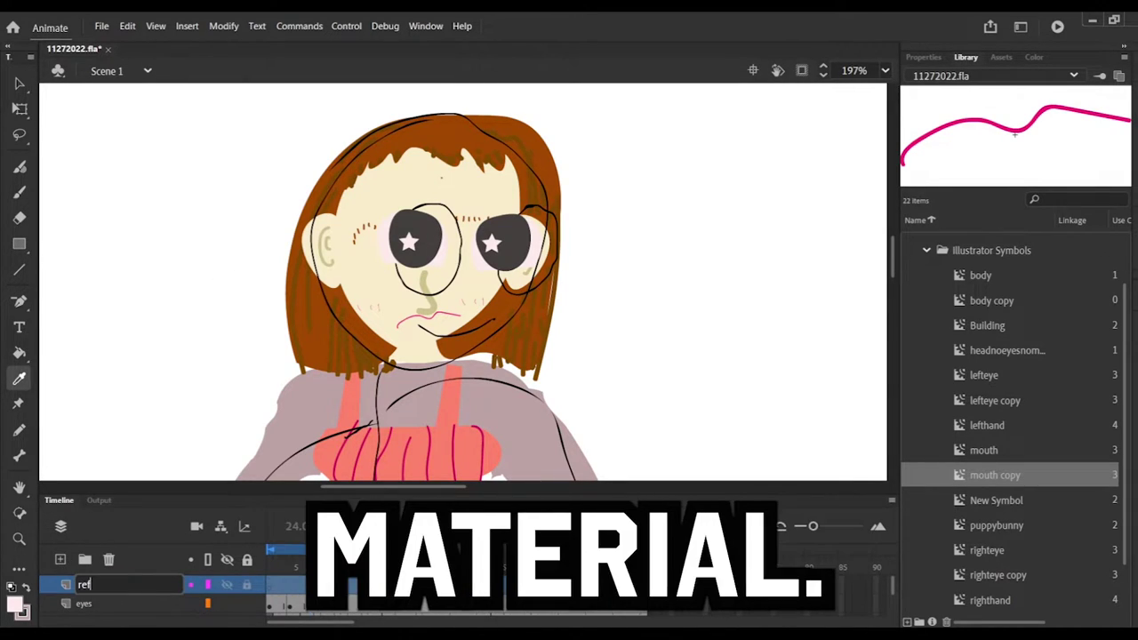
type("inements")
key("Return")
key("v")
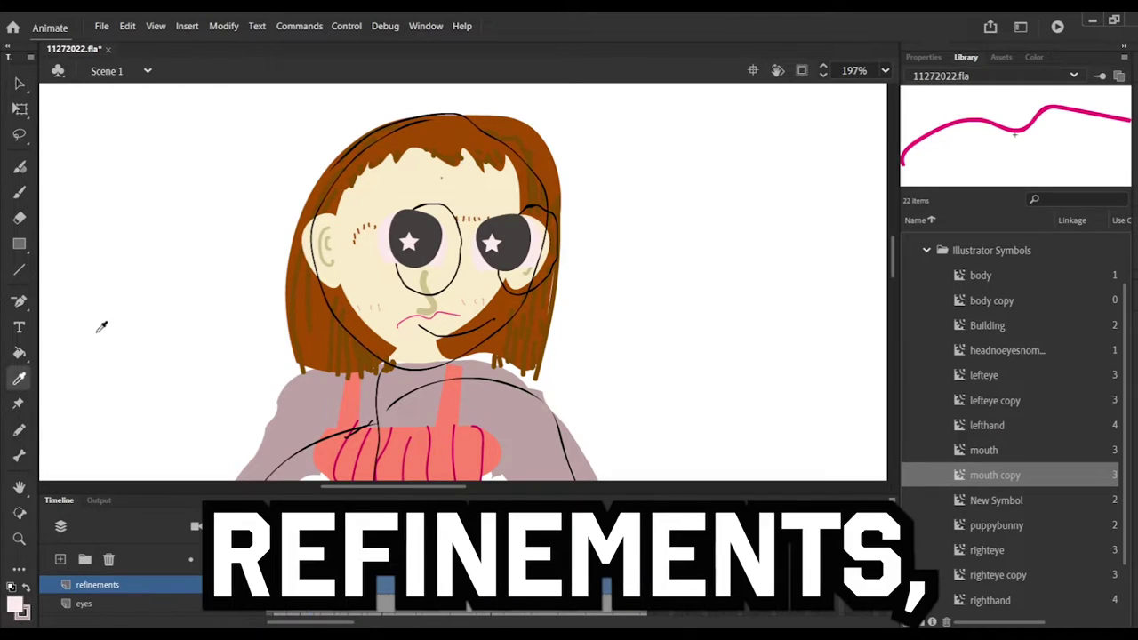
Sample the skin colour and brush over the far side of the face in frame 7, covering the far eye, ear and inner hair edge
left_click(382, 185)
left_click(18, 192)
mouse_move(516, 190)
left_mouse_down()
mouse_move(503, 263)
mouse_move(452, 311)
left_mouse_up()
key("ctrl+z")
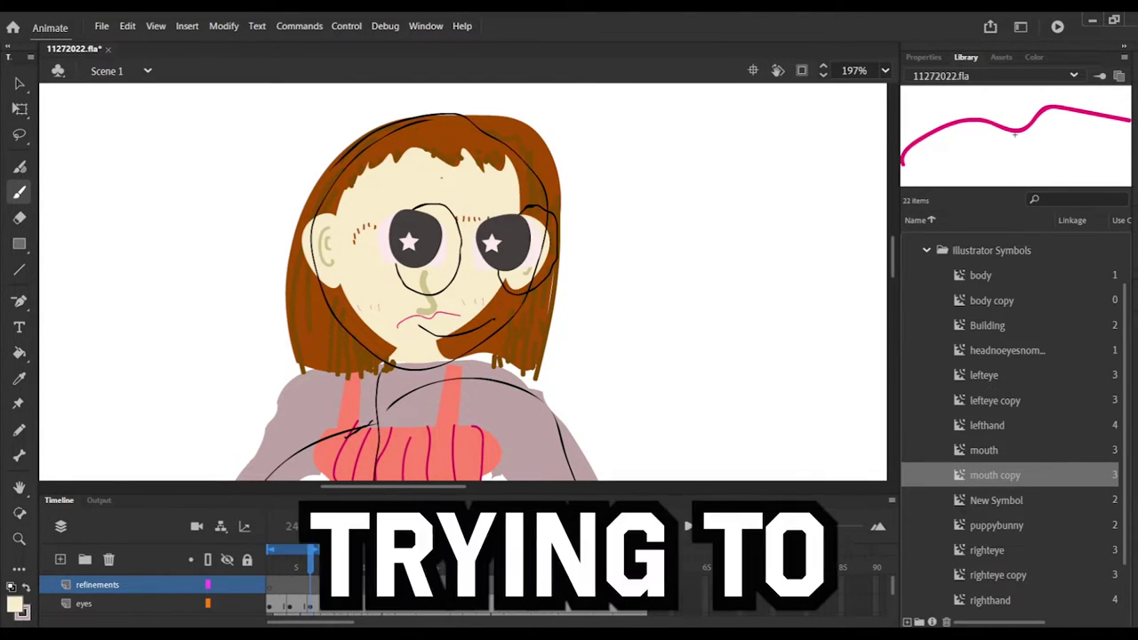
mouse_move(501, 188)
left_mouse_down()
mouse_move(514, 262)
mouse_move(463, 324)
left_mouse_up()
left_click_drag(519, 213, 519, 250)
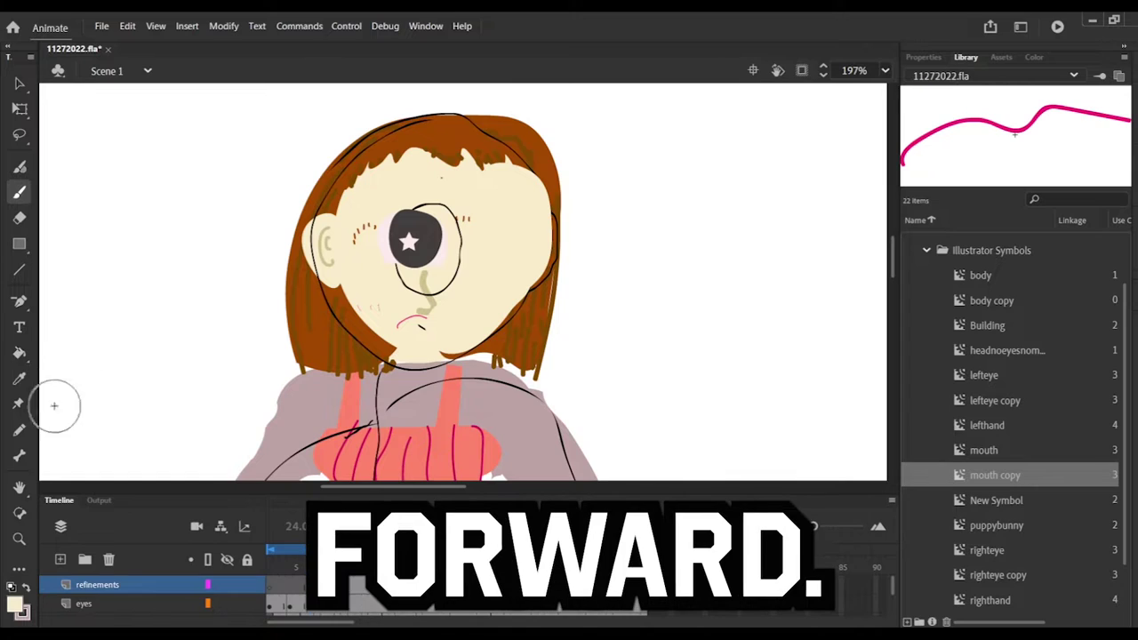
Sample the hair's brown and brush a thick strand over the face beside the visible ear in frame 7
left_click(20, 378)
left_click(307, 296)
key("b")
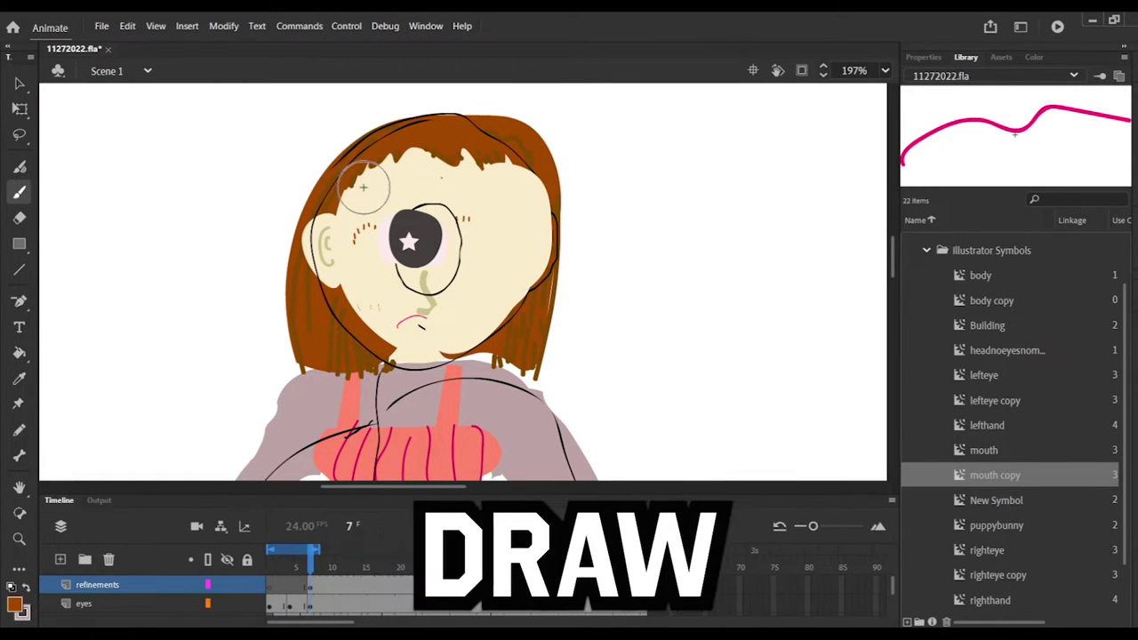
mouse_move(364, 171)
left_mouse_down()
mouse_move(352, 202)
mouse_move(424, 136)
mouse_move(370, 321)
mouse_move(379, 354)
left_mouse_up()
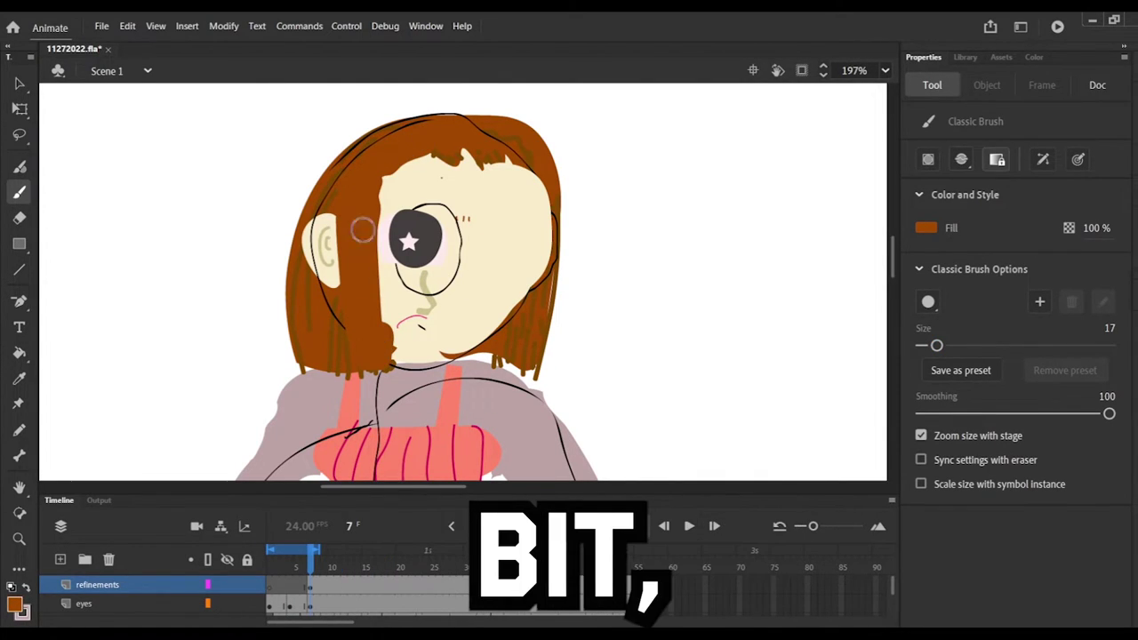
Place the righteye copy symbol on the empty far side of the face in frame 7 and fine-tune its position
left_click(965, 56)
left_click(1058, 553)
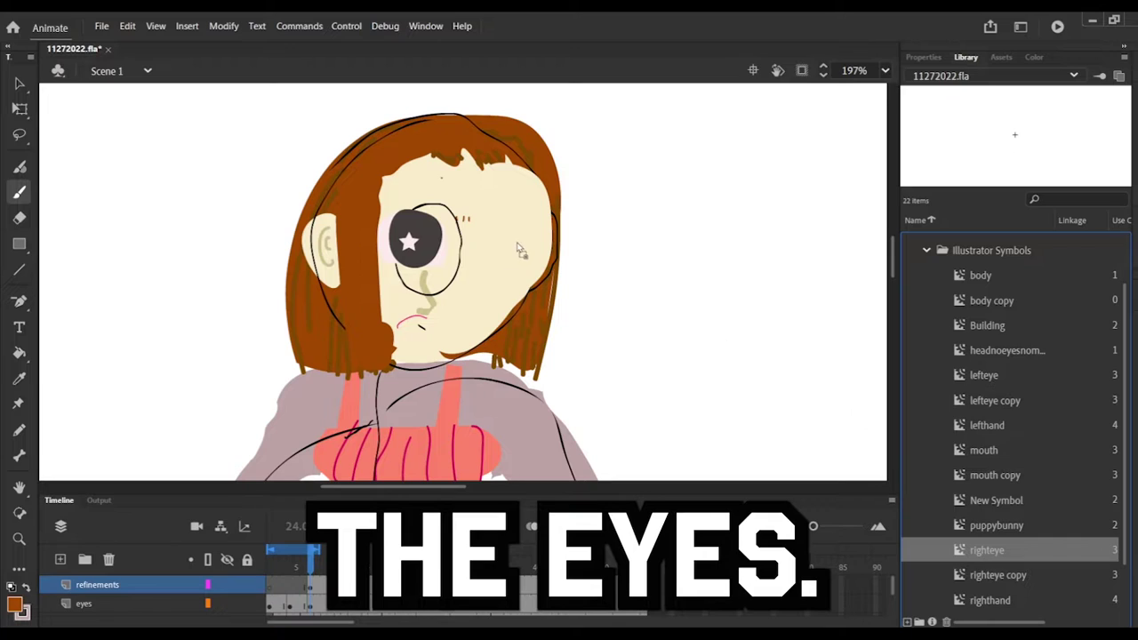
left_click(1044, 573)
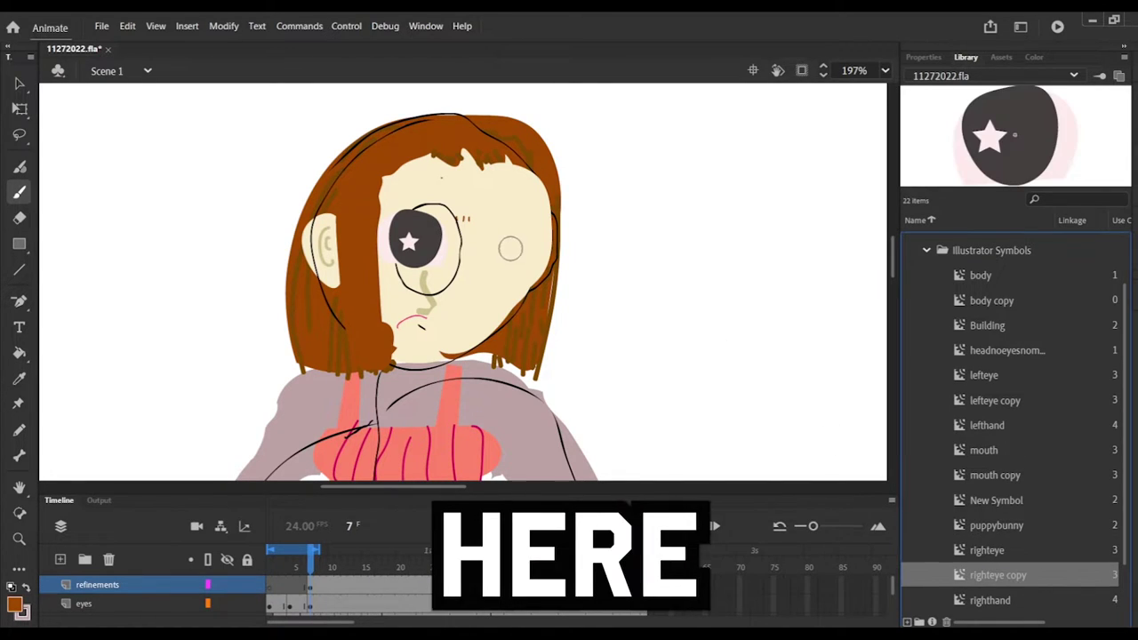
left_click_drag(964, 582, 521, 251)
scroll(304, 310, "right", 15)
left_click_drag(699, 491, 353, 505)
left_click(19, 90)
left_click_drag(506, 244, 503, 240)
Nudge the near eye slightly toward the new eye and downward, and remove the old mouth from frame 7
left_click(410, 233)
key("Right")
key("Right")
key("Right")
key("Right")
key("Right")
key("Right")
key("Right")
key("Right")
key("Down")
key("Down")
key("Down")
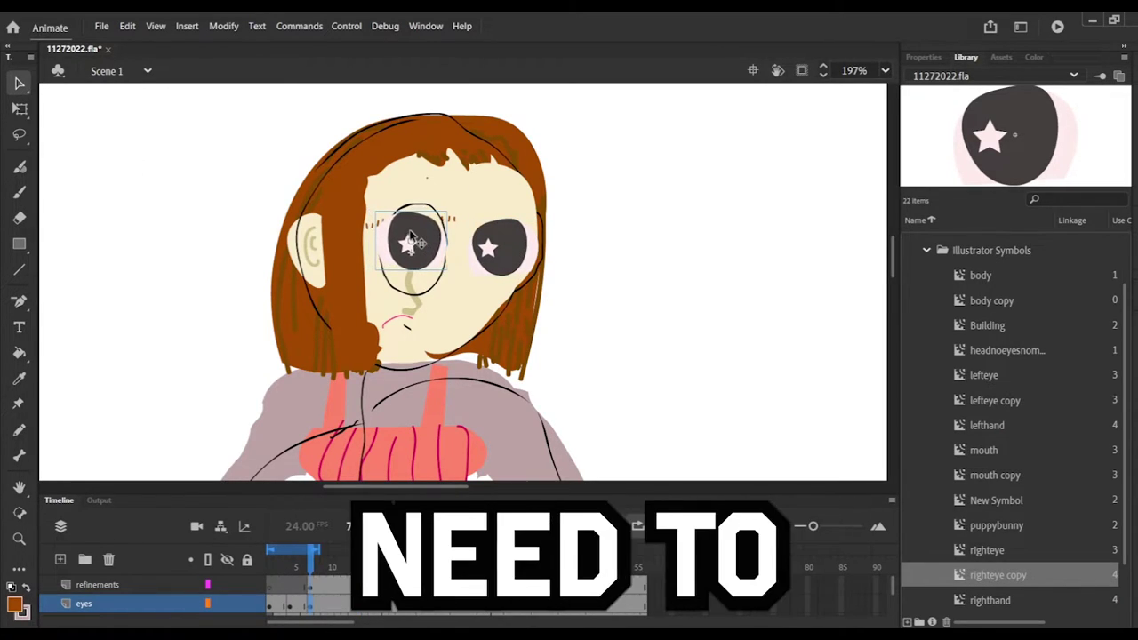
right_click(404, 321)
left_click(505, 94)
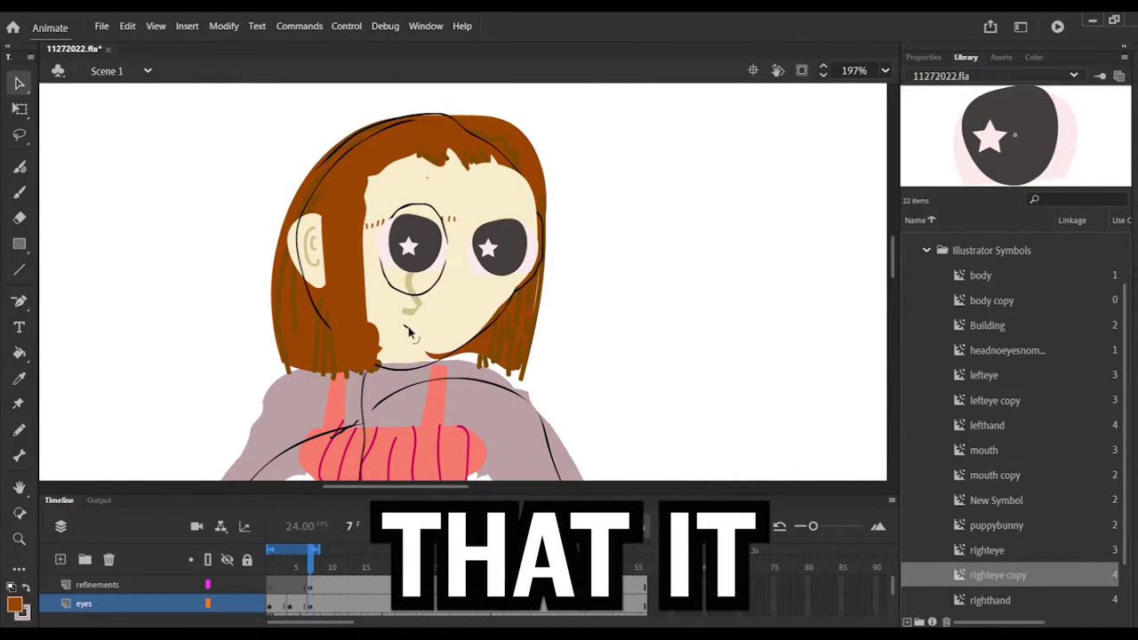
Sample the nose's beige and brush a new curved nose between the eyes on the refinements layer, using brush size 4
left_click(416, 317)
left_click(134, 256)
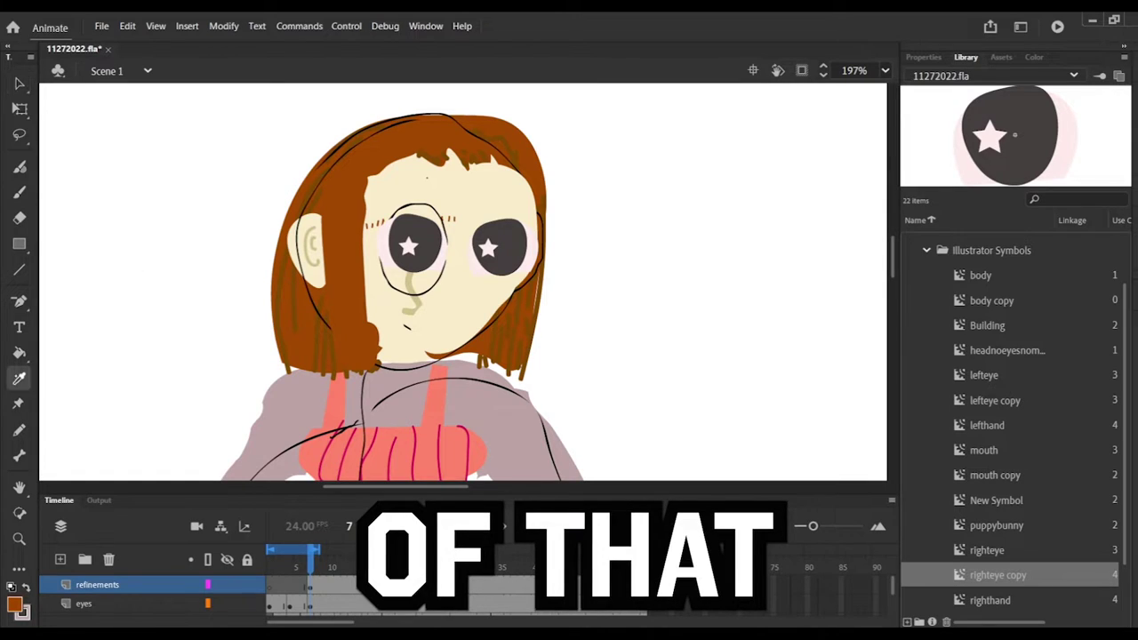
left_click(462, 280)
key("b")
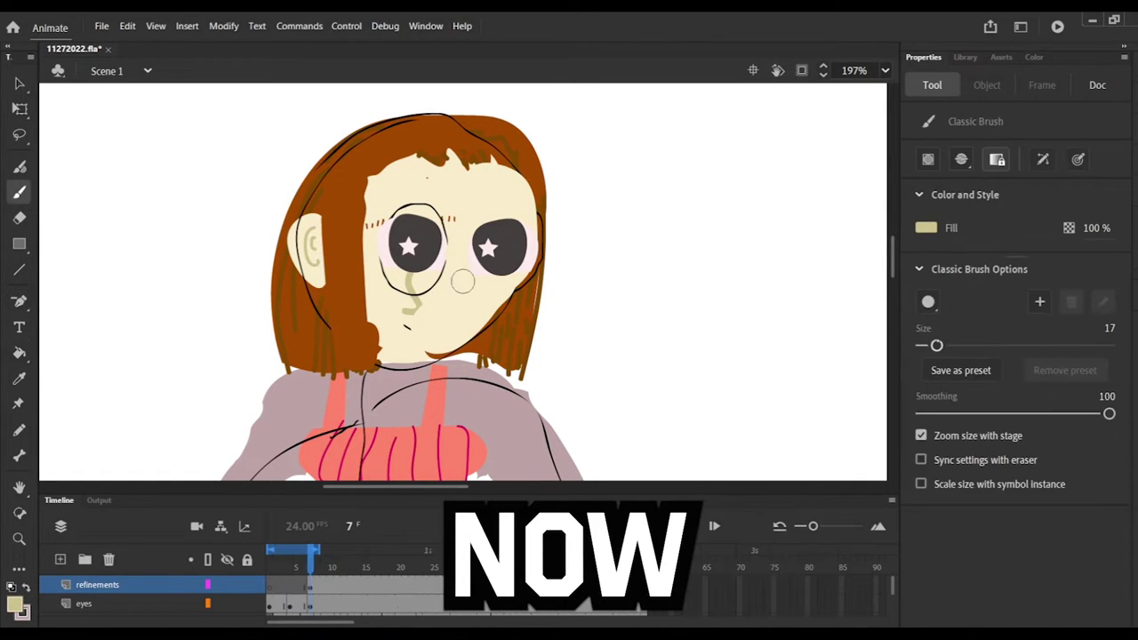
key("]")
key("]")
key("]")
key("]")
key("]")
key("]")
key("]")
key("[")
key("[")
key("[")
key("[")
key("[")
key("[")
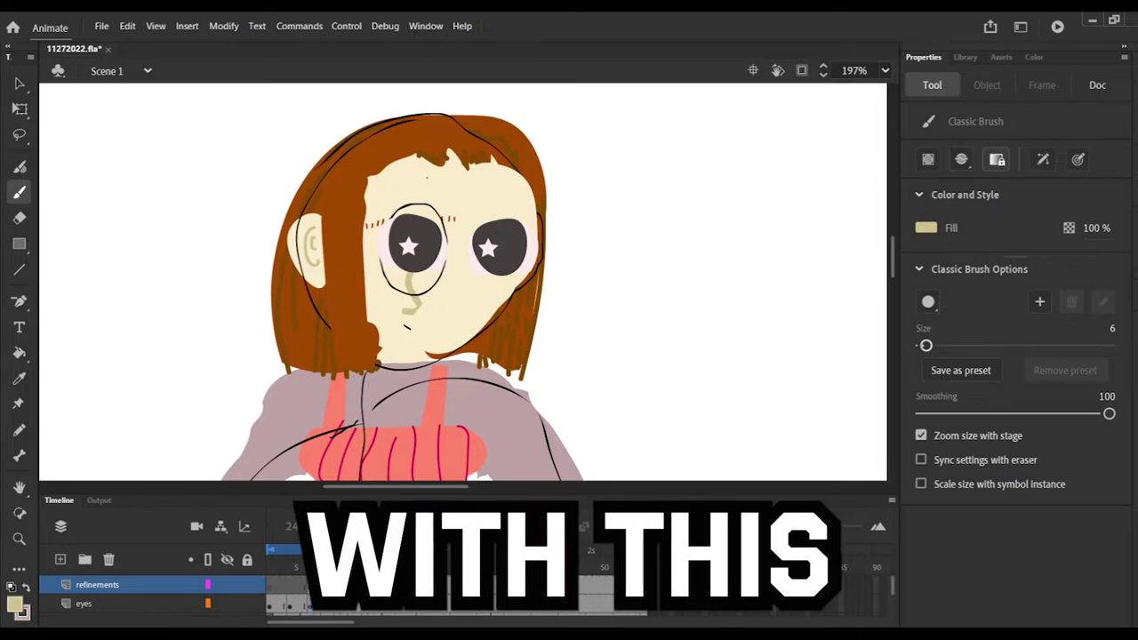
mouse_move(461, 277)
left_mouse_down()
mouse_move(464, 298)
mouse_move(441, 323)
left_mouse_up()
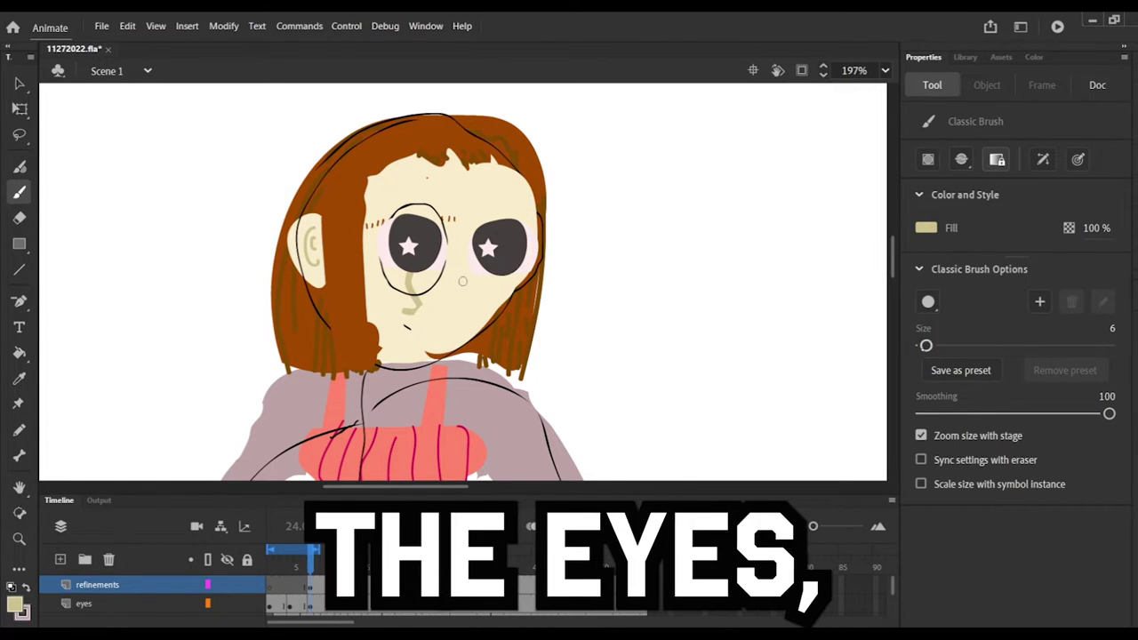
key("bracketleft")
key("bracketleft")
key("bracketleft")
key("bracketleft")
key("bracketright")
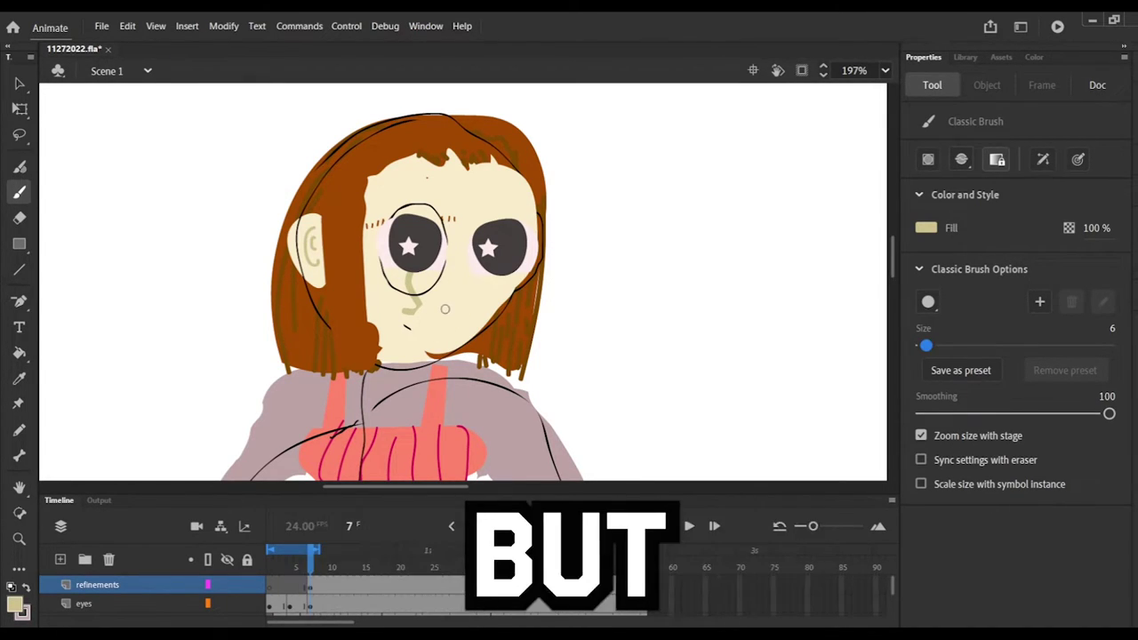
left_click(449, 307)
key("ctrl+z")
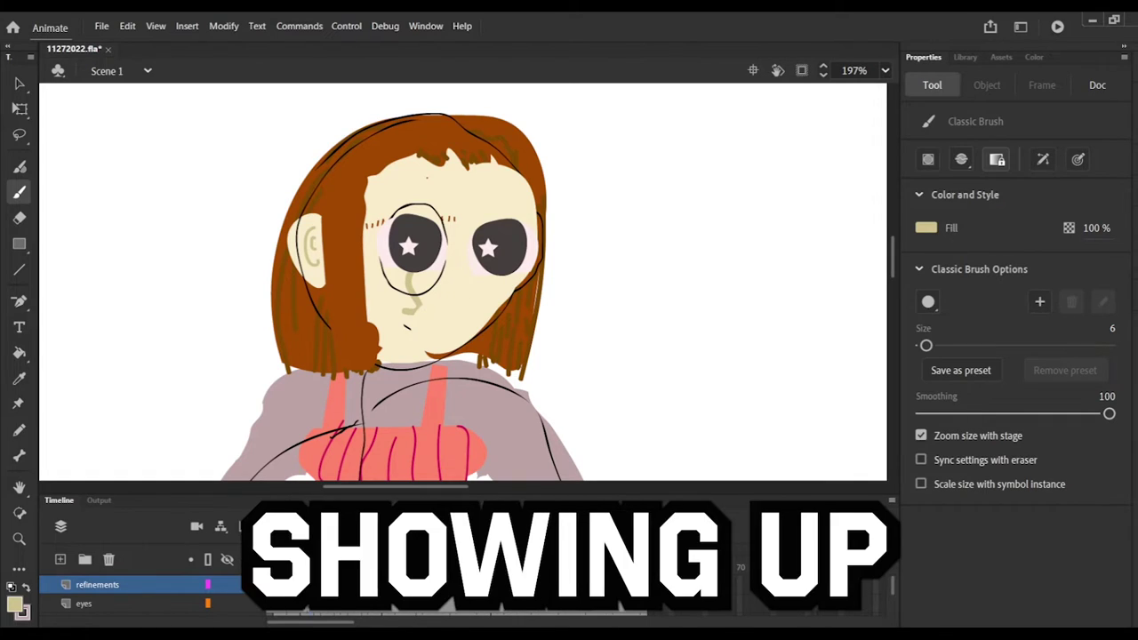
key("bracketleft")
key("bracketleft")
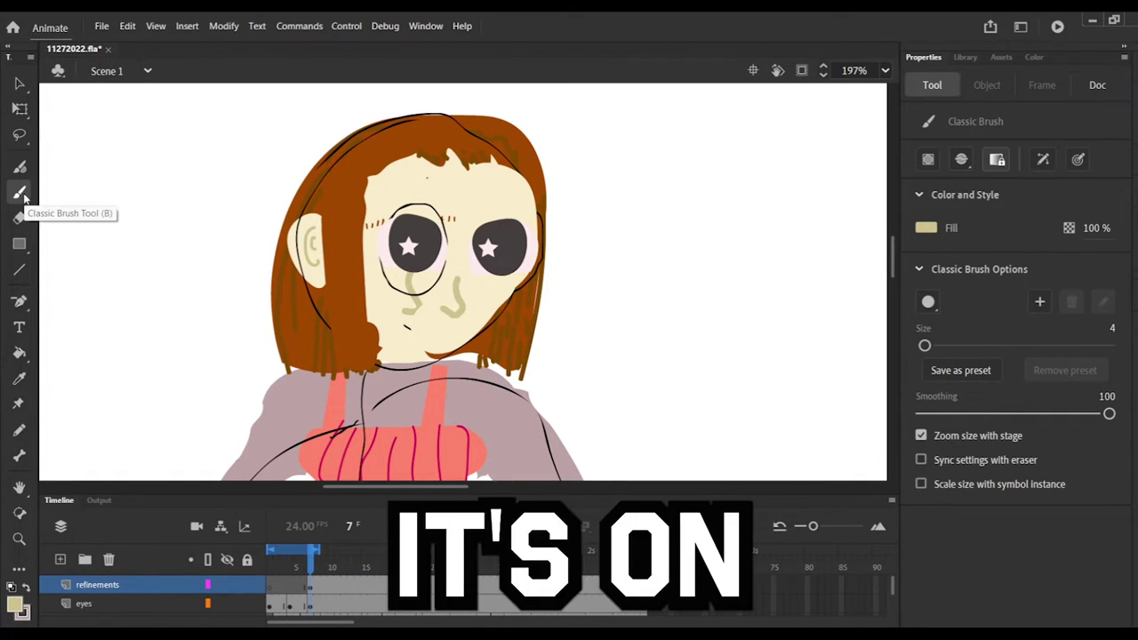
Sample the skin colour and paint over the old nose and the leftover eyebrow marks in frame 7
left_click(19, 378)
left_click(396, 291)
key("b")
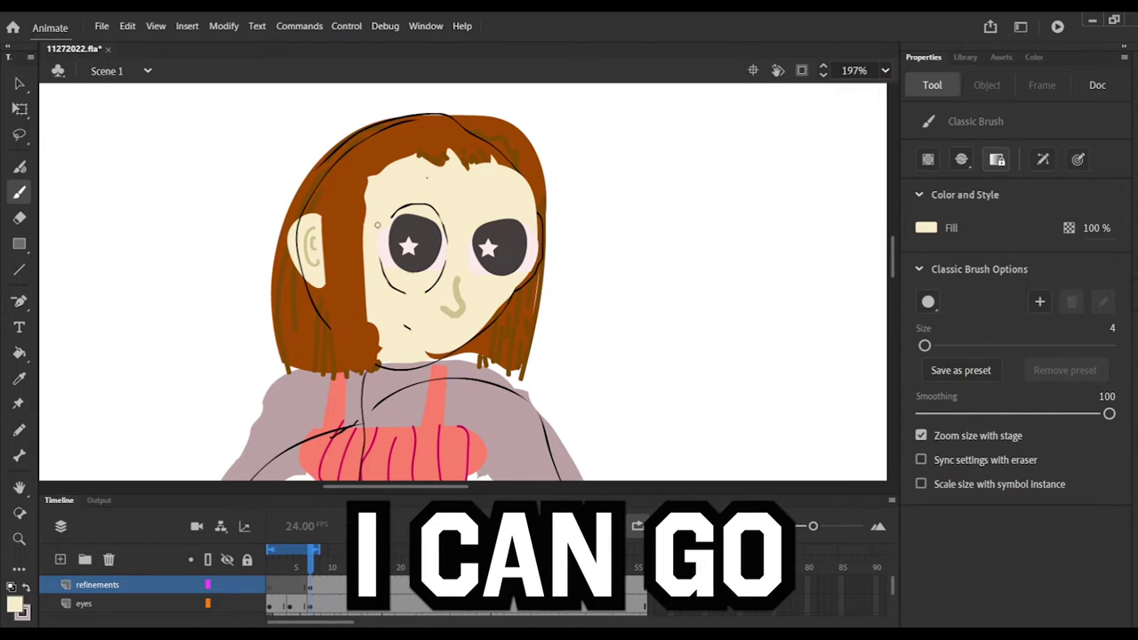
Sample the hair's brown and draw new eyebrows from short strokes above both eyes in frame 7, using brush size 1
key("i")
left_click(360, 204)
left_click(19, 192)
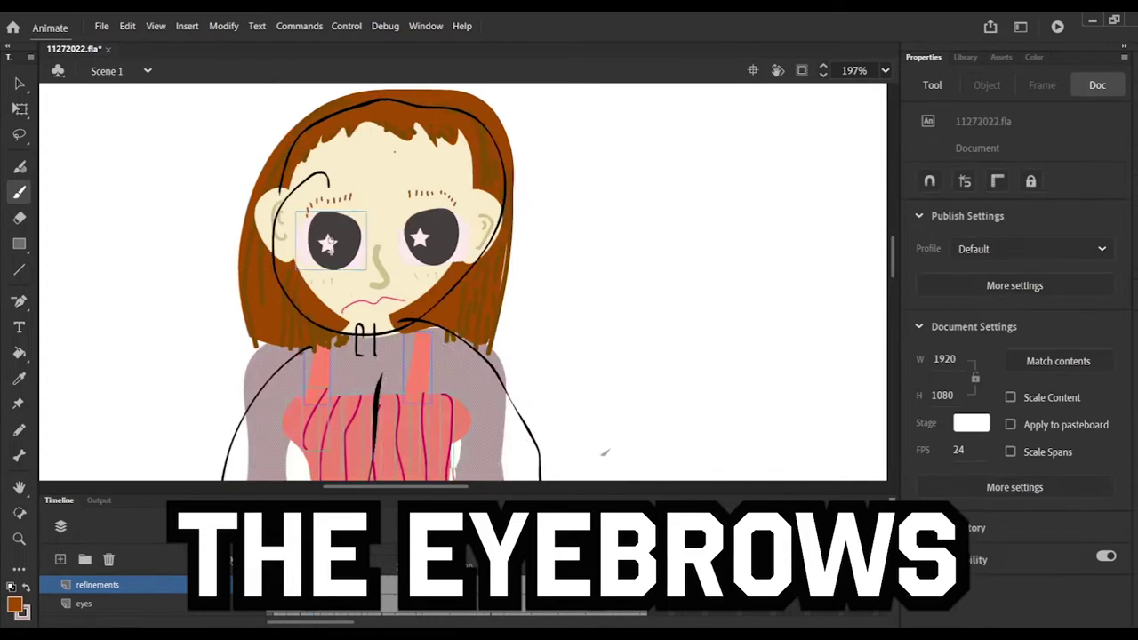
mouse_move(309, 573)
left_mouse_down()
mouse_move(297, 573)
mouse_move(310, 576)
left_mouse_up()
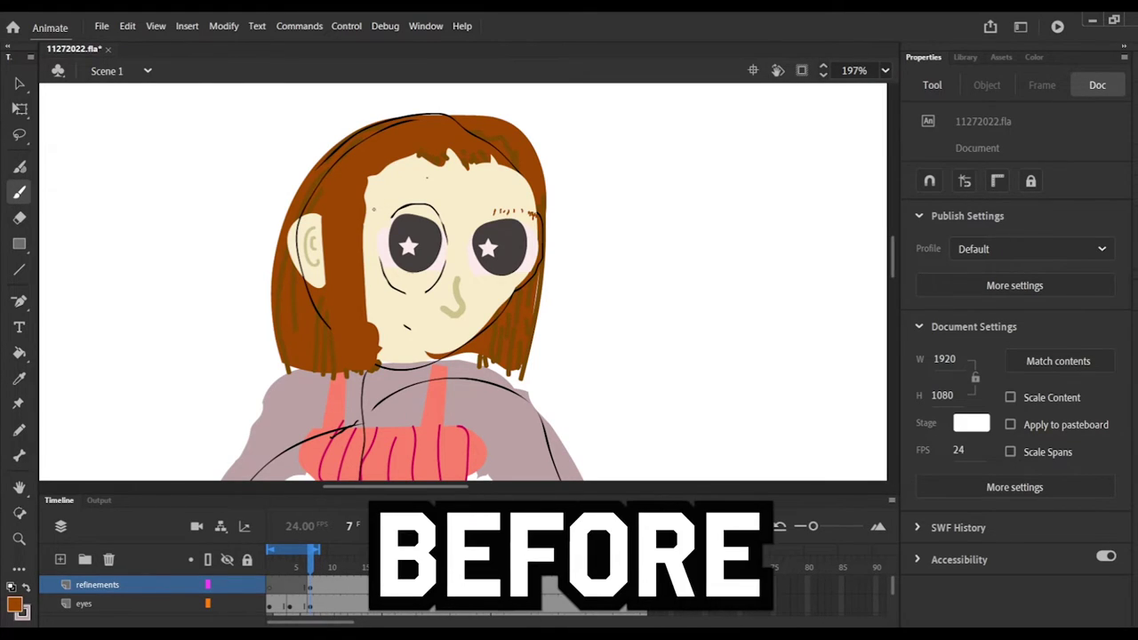
left_click_drag(372, 208, 375, 214)
left_click_drag(377, 208, 379, 214)
left_click_drag(383, 208, 428, 208)
left_click_drag(420, 201, 395, 205)
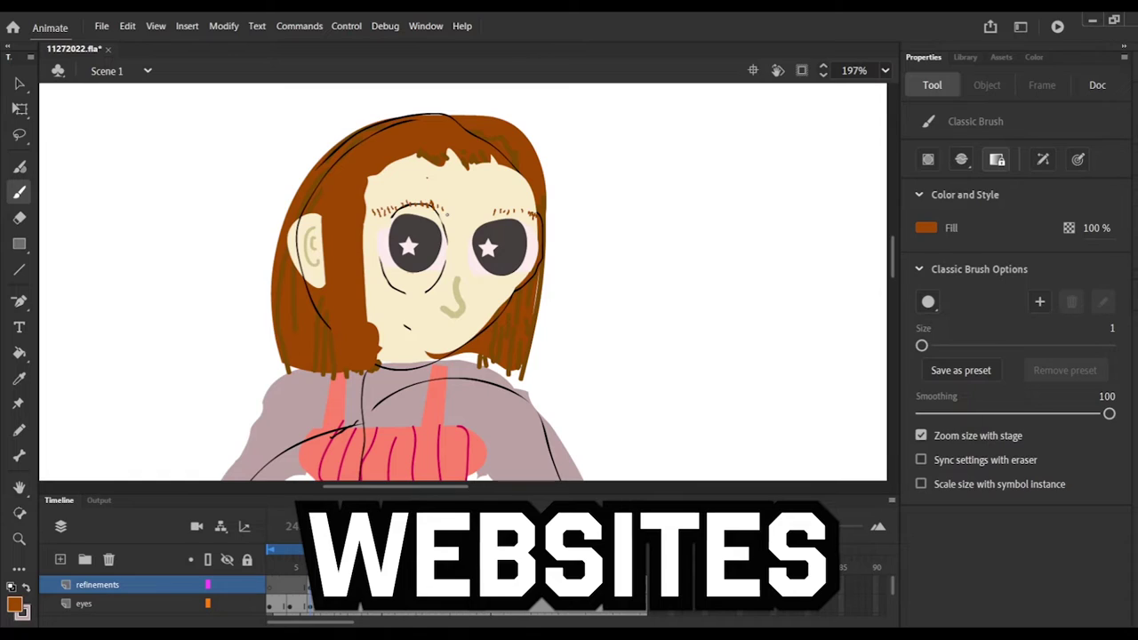
Place the mouth copy symbol on the empty stage beside the girl and sample its pink colour
left_click(965, 57)
left_click(995, 475)
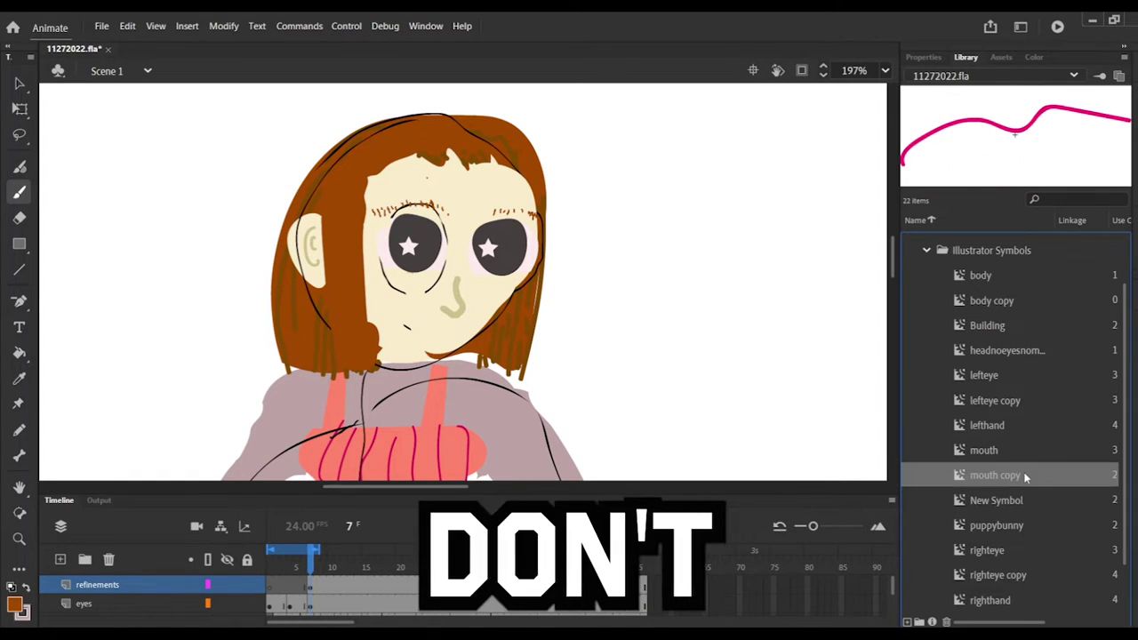
left_click_drag(996, 474, 731, 339)
key("i")
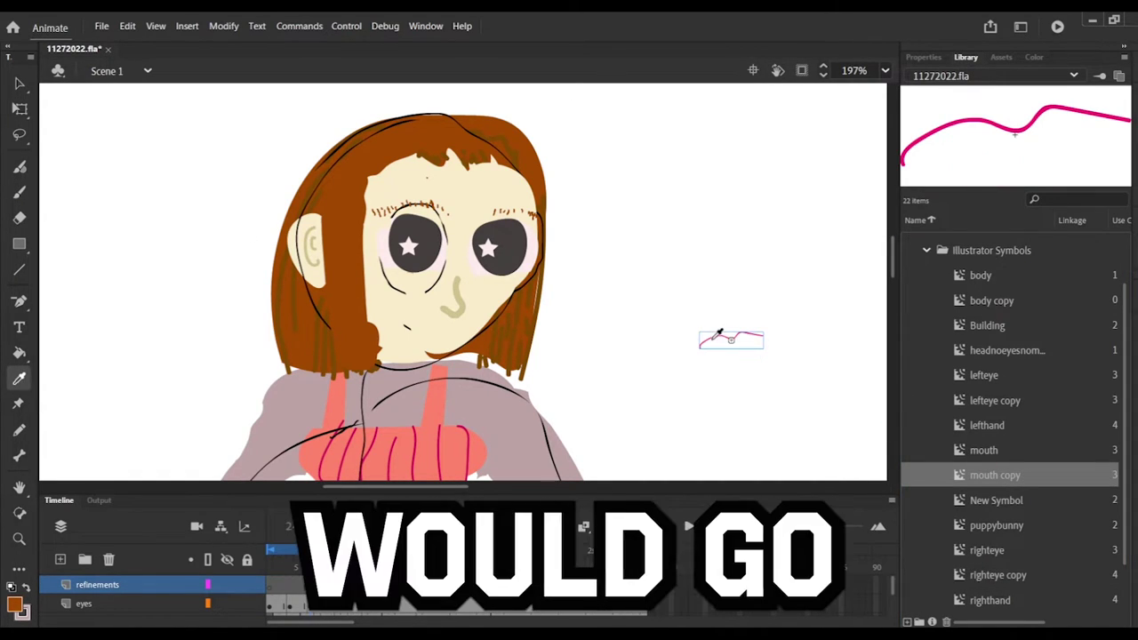
scroll(724, 326, "up", 5)
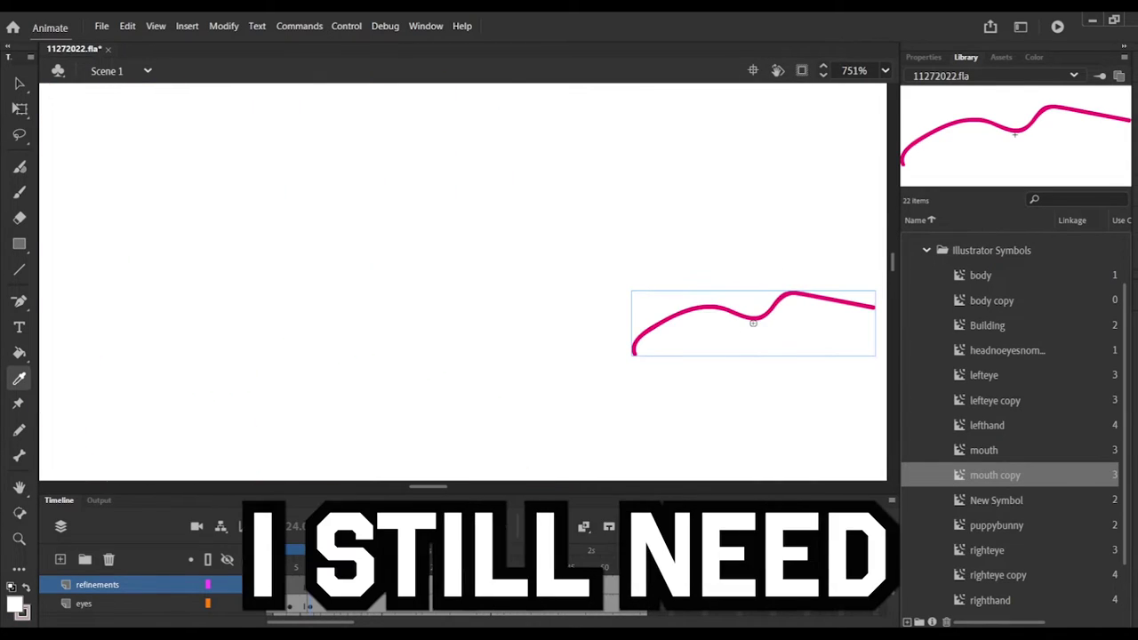
left_click(680, 312)
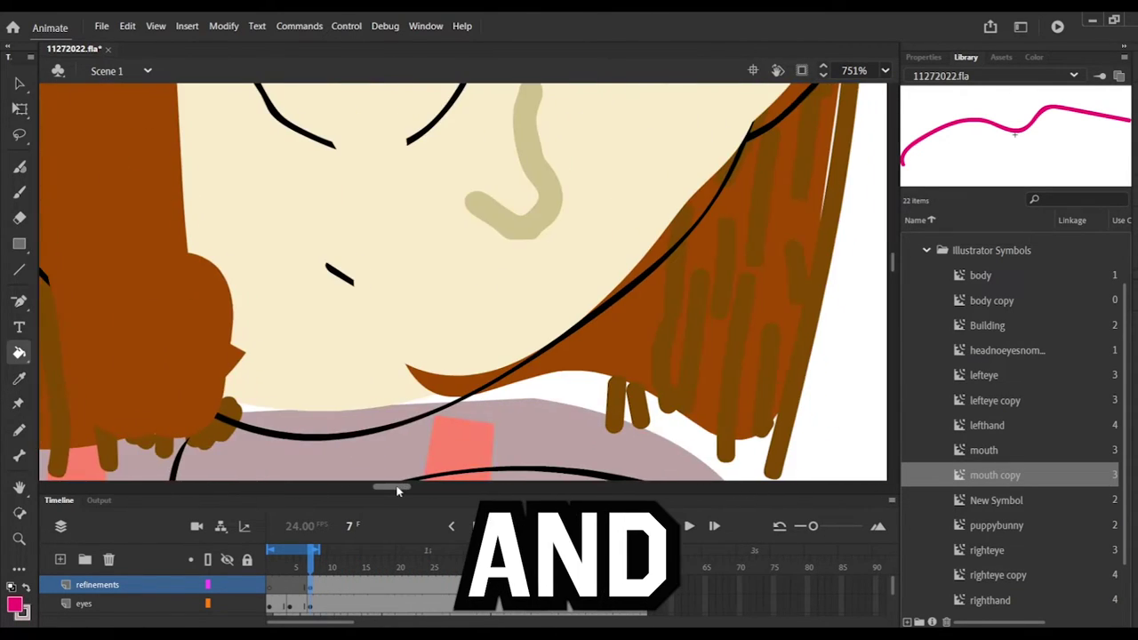
Brush a thin pink smiling mouth below the new nose in frame 7, redrawing the first attempt
scroll(463, 282, "down", 5)
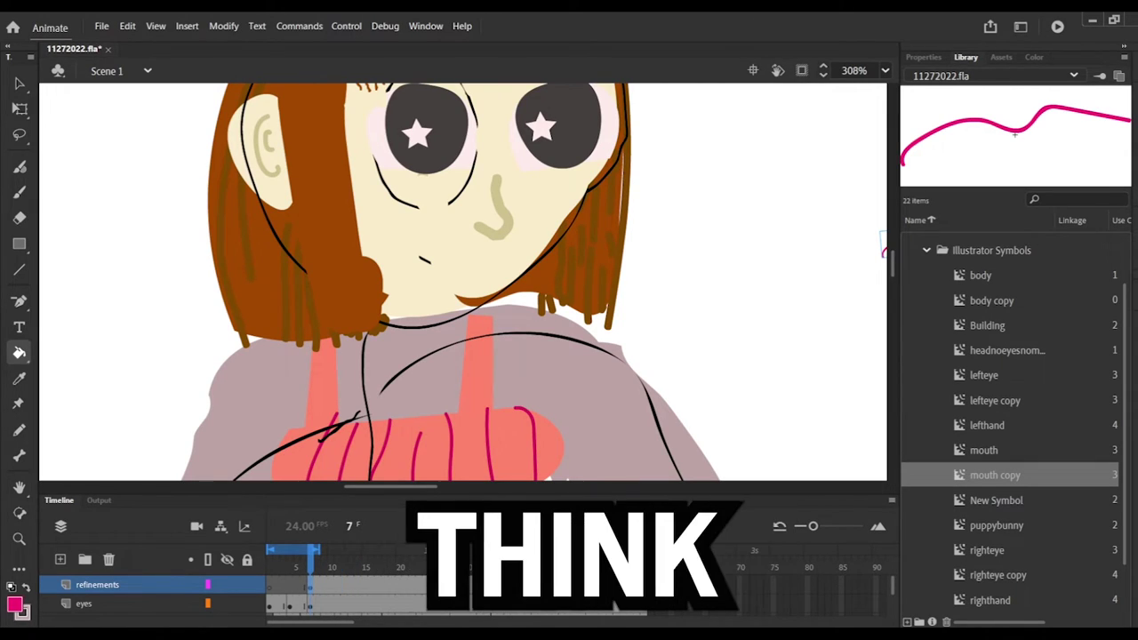
left_click(20, 193)
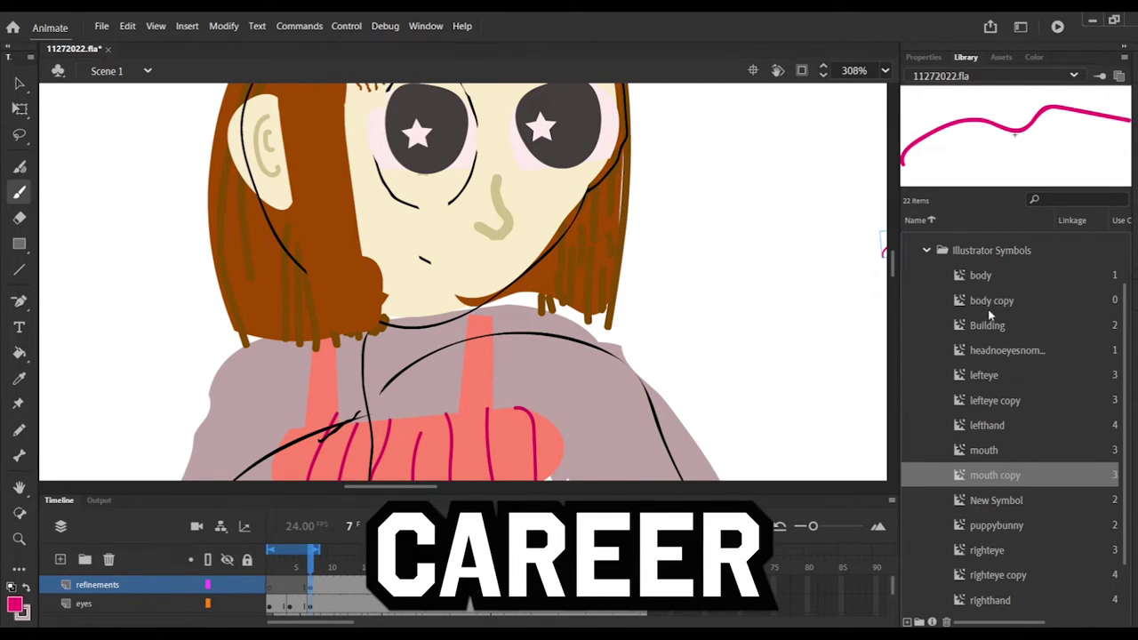
mouse_move(439, 248)
left_mouse_down()
mouse_move(467, 273)
mouse_move(520, 247)
left_mouse_up()
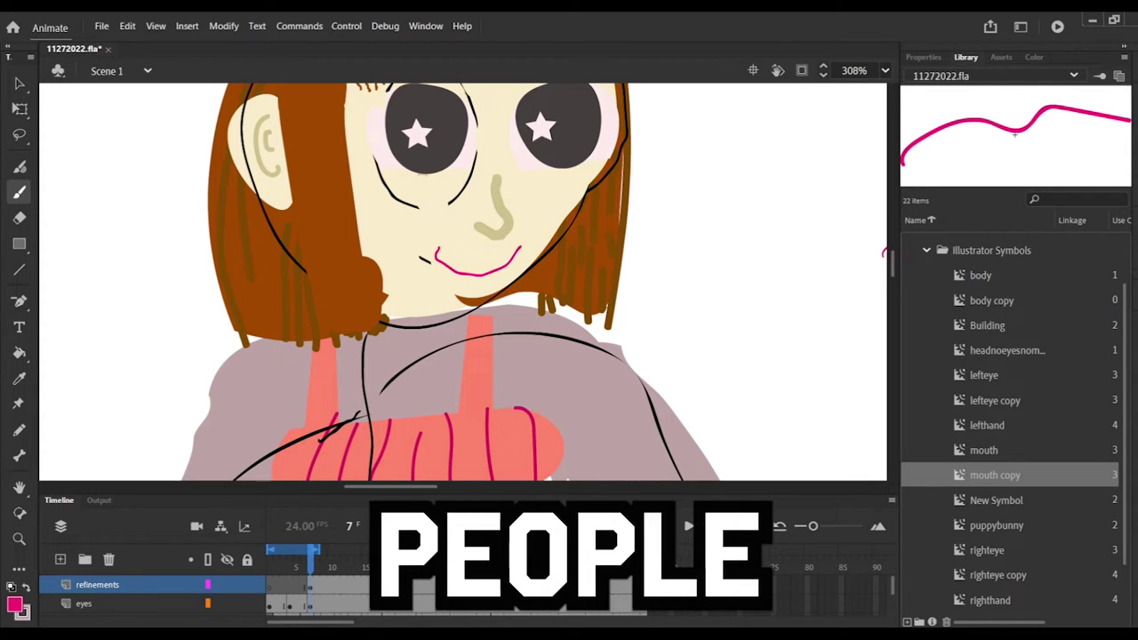
key("ctrl+z")
left_click_drag(436, 248, 530, 239)
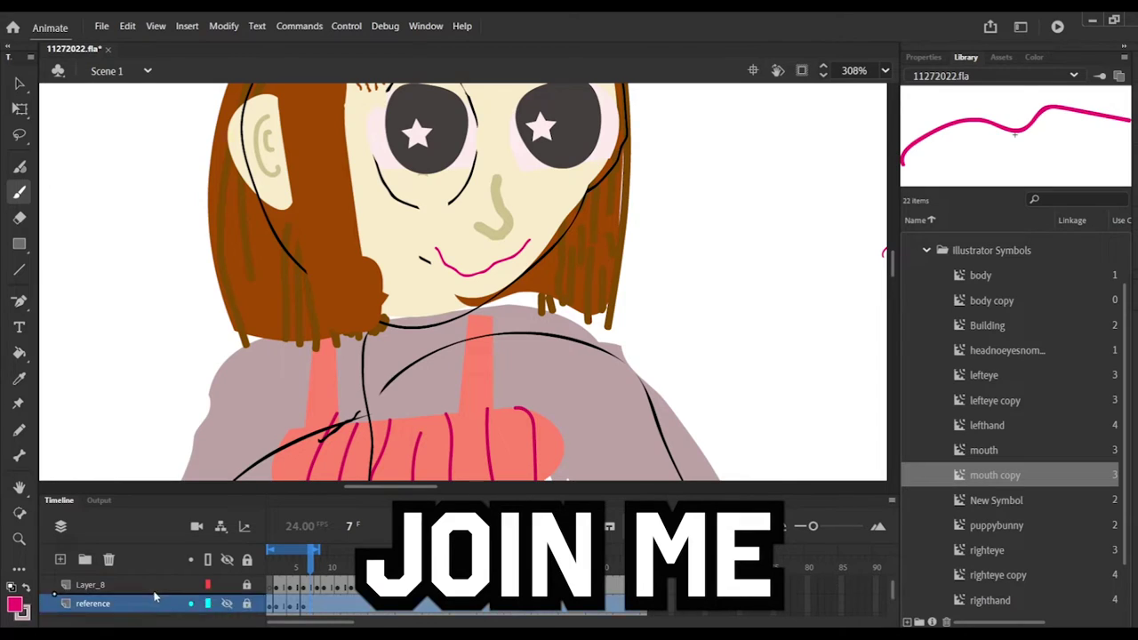
Bring the Layer_8 sketch in front of the face for comparison, and hide it
scroll(154, 596, "up", 3)
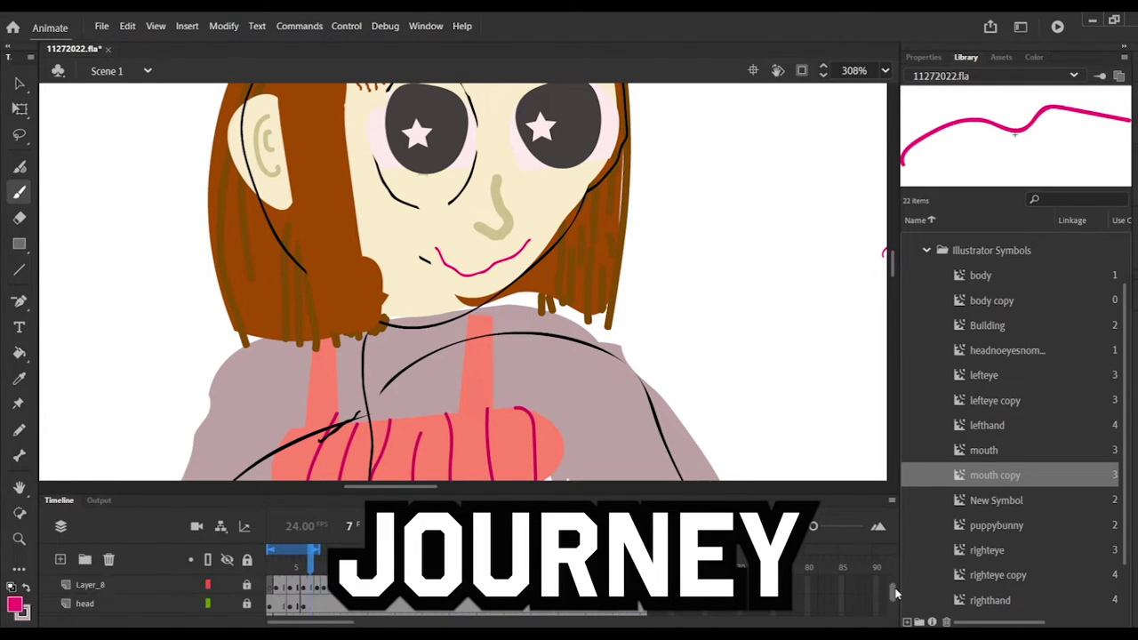
left_click_drag(895, 589, 895, 591)
left_click(227, 604)
left_click(228, 604)
left_click(127, 606)
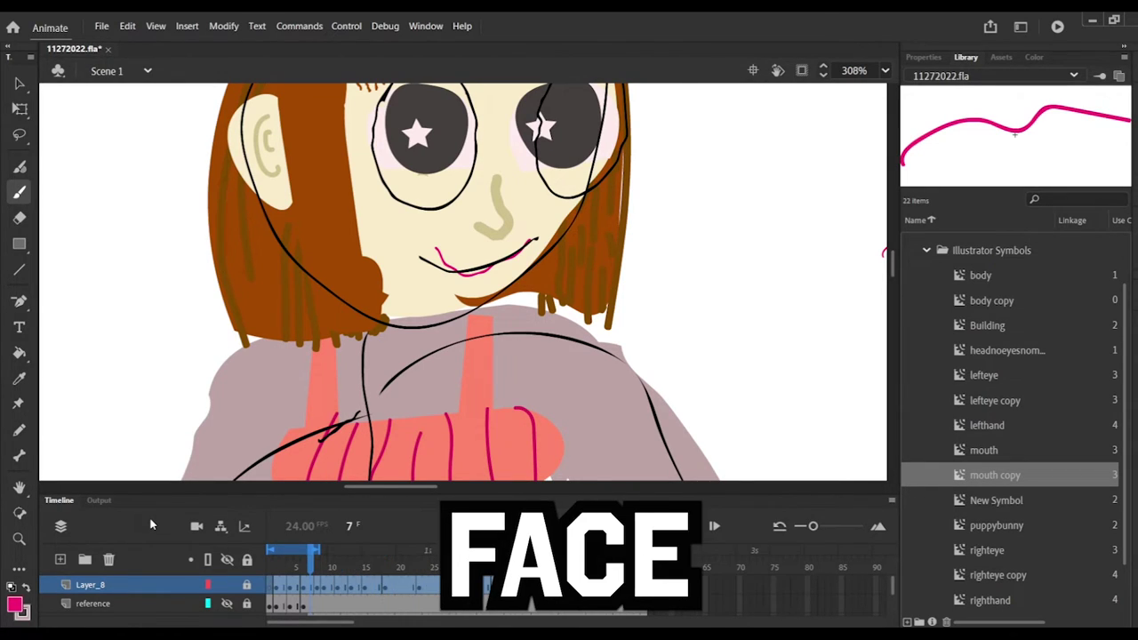
left_click(227, 585)
left_click(226, 584)
left_click(226, 586)
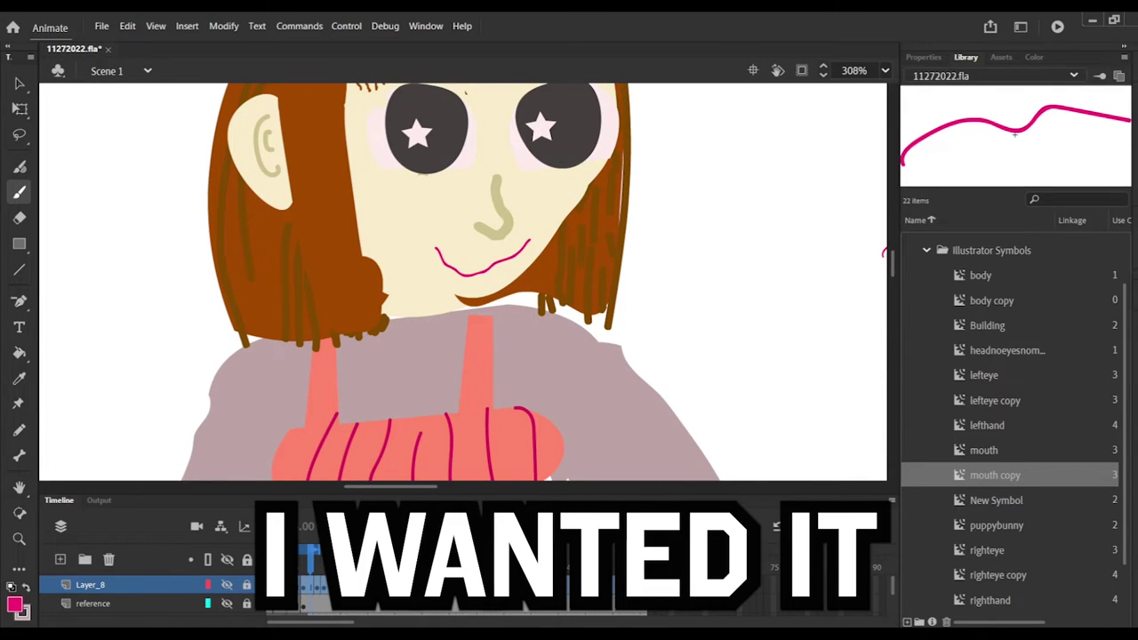
Play back the head turn and examine the whole figure at 75% zoom
key("Return")
scroll(462, 282, "down", 10)
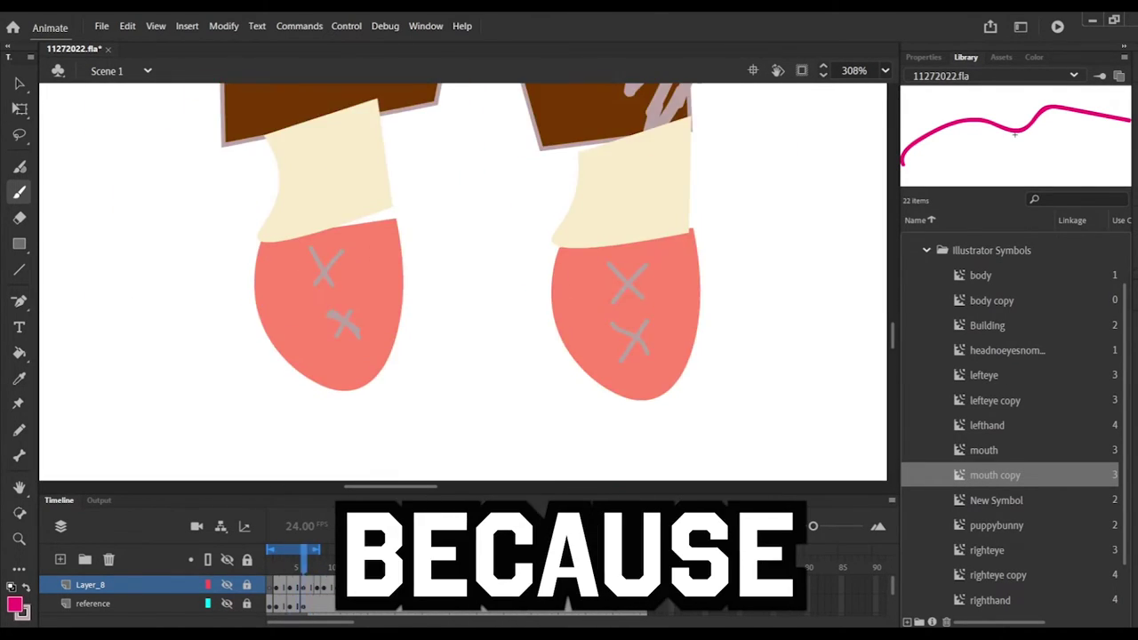
left_click(885, 71)
left_click(894, 209)
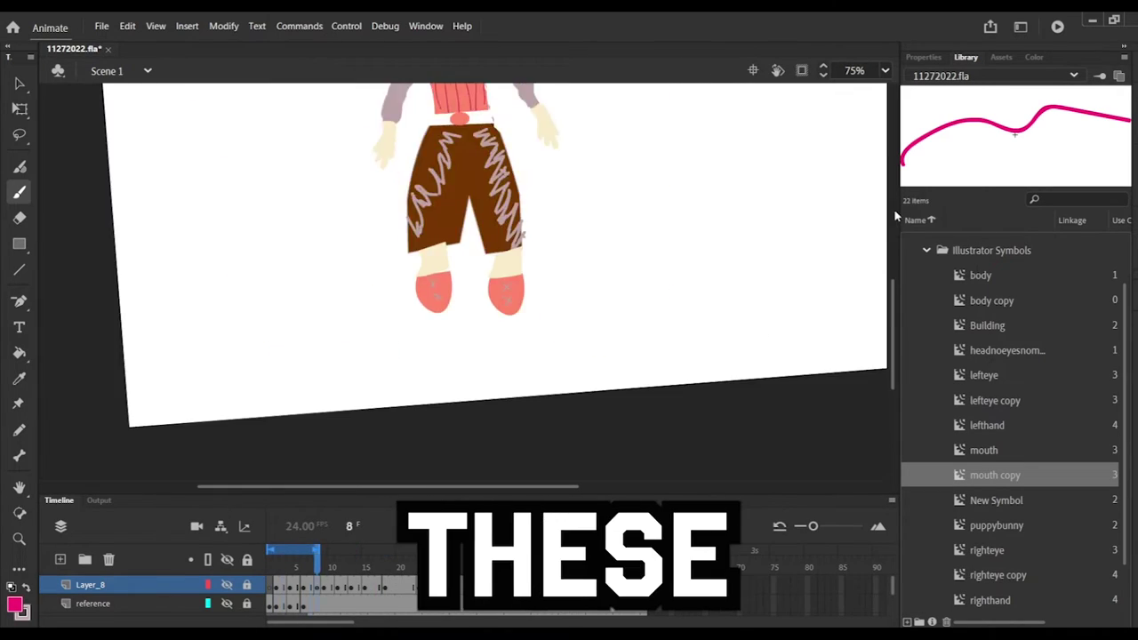
scroll(892, 200, "up", 4)
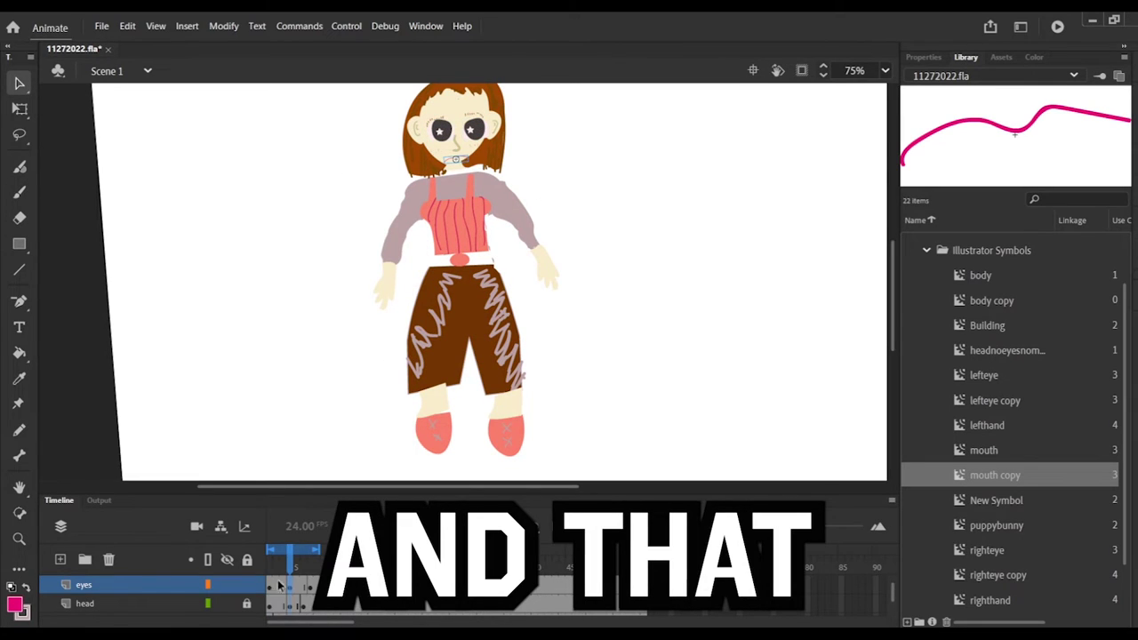
Select the mouth on an eyes keyframe at frame 6, and remove the spare mouth beside the girl in frame 8
left_click_drag(291, 566, 304, 563)
left_click(452, 160)
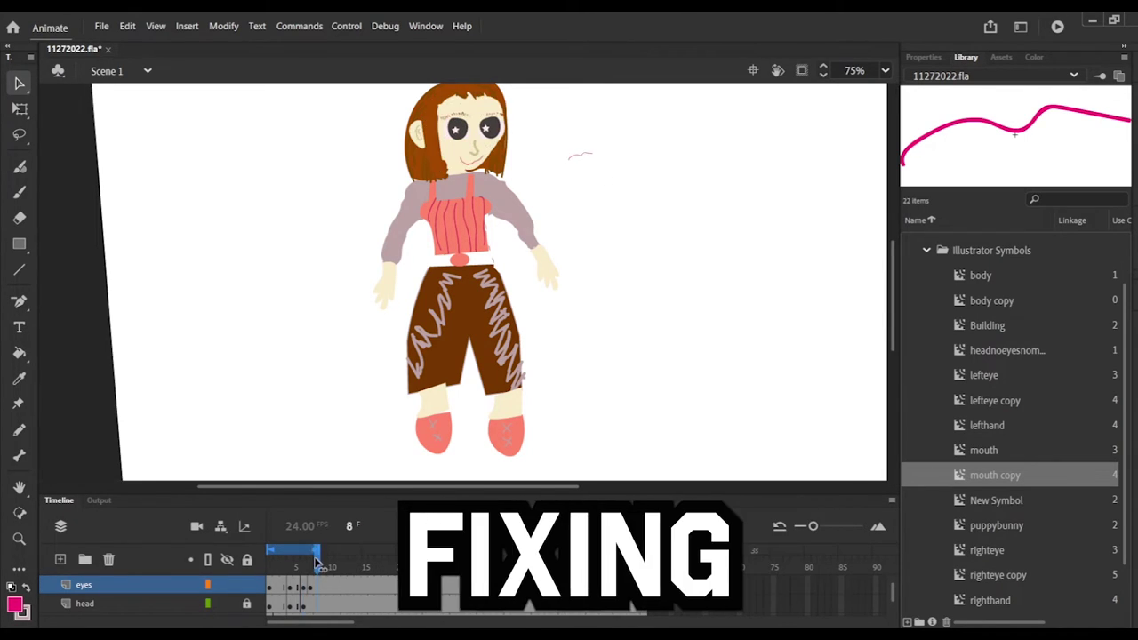
left_click_drag(551, 140, 647, 179)
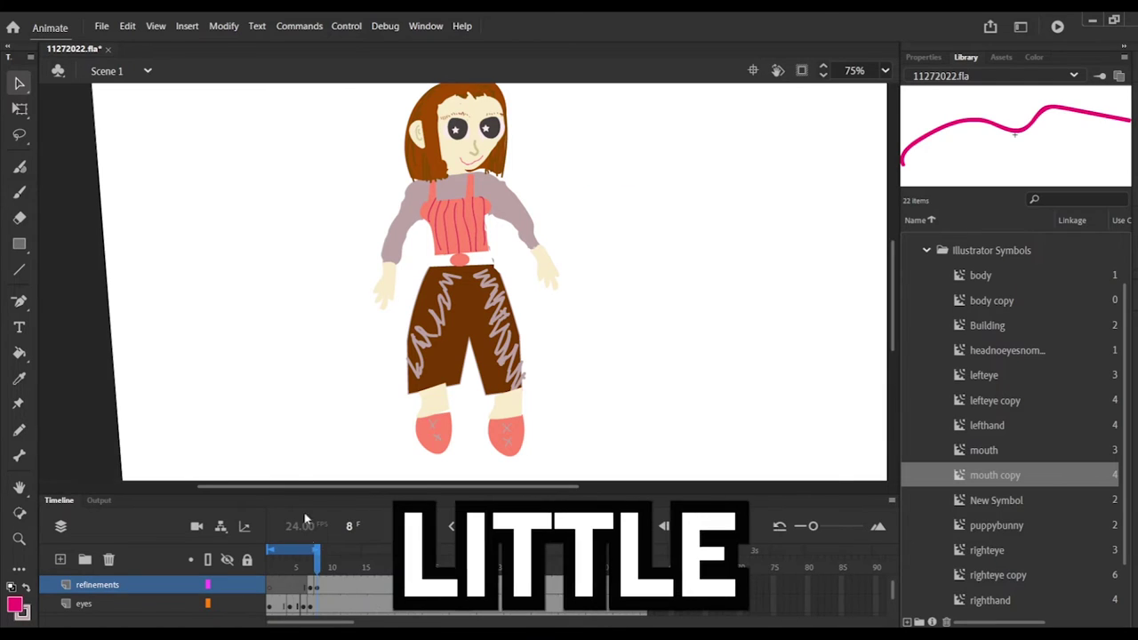
Try to outline the pant leg nearer the dog on the body layer in frame 8 with a polygon selection
left_click_drag(893, 590, 893, 574)
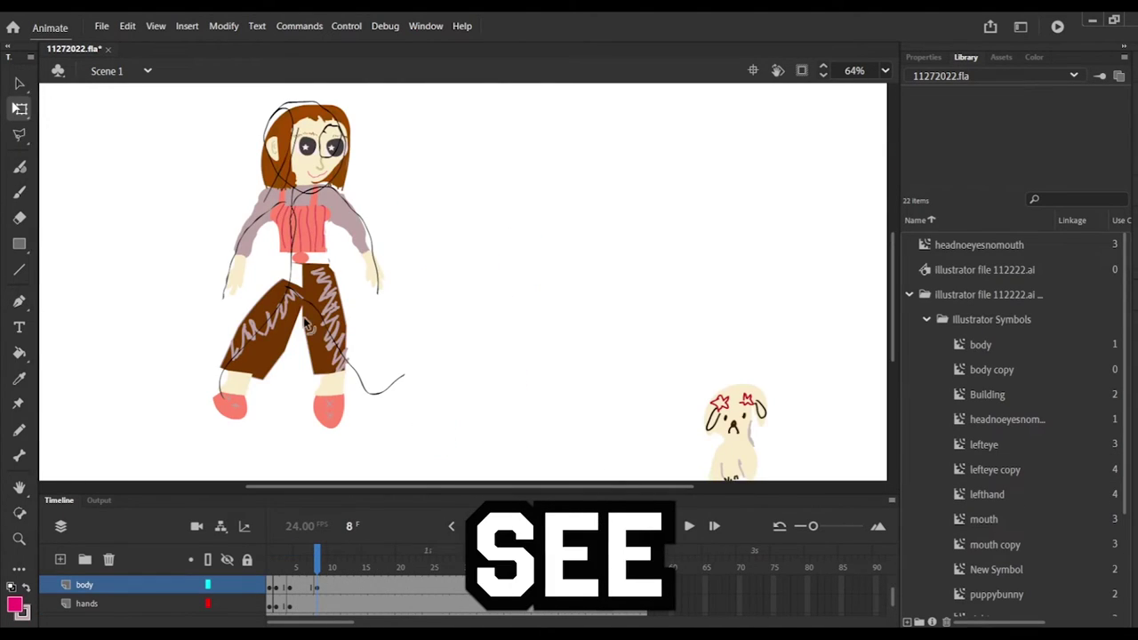
key("l")
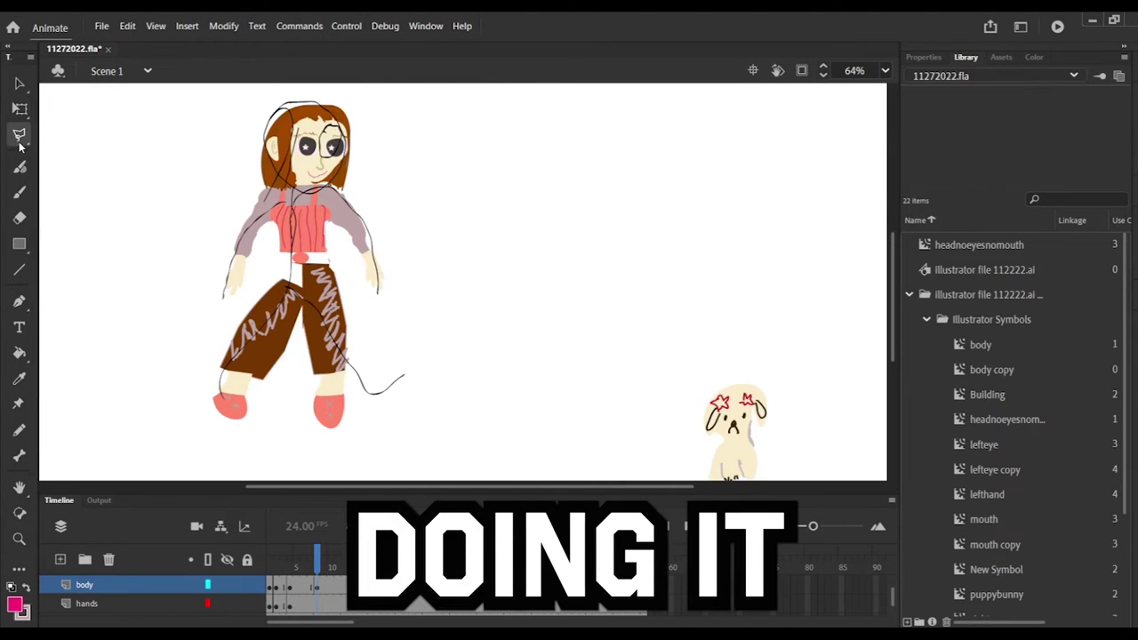
scroll(296, 266, "up", 1)
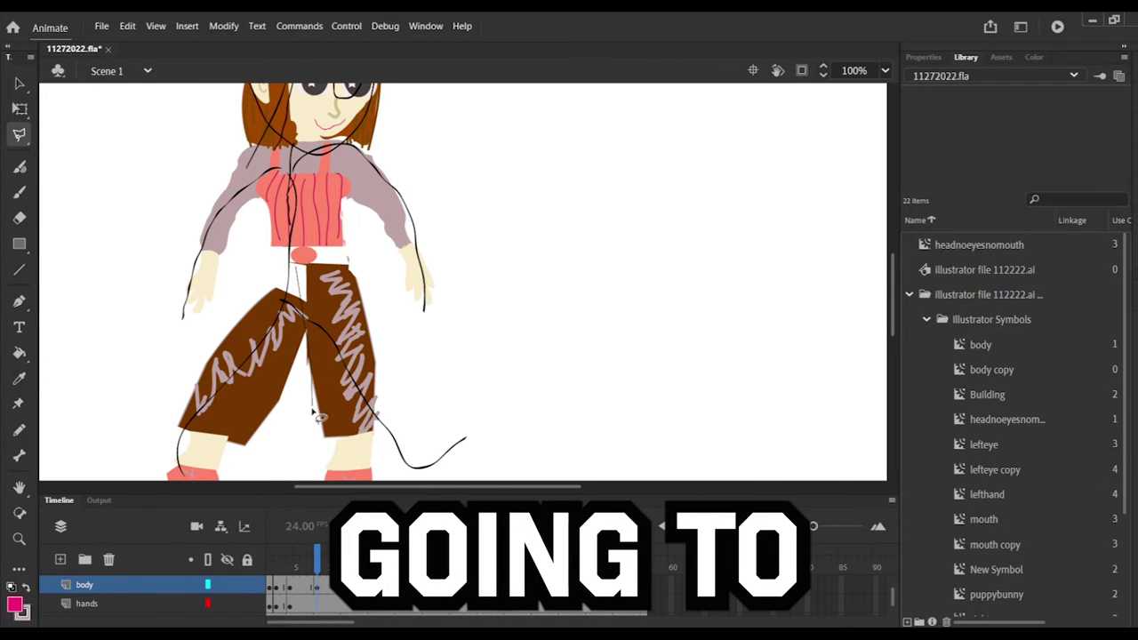
left_click(383, 430)
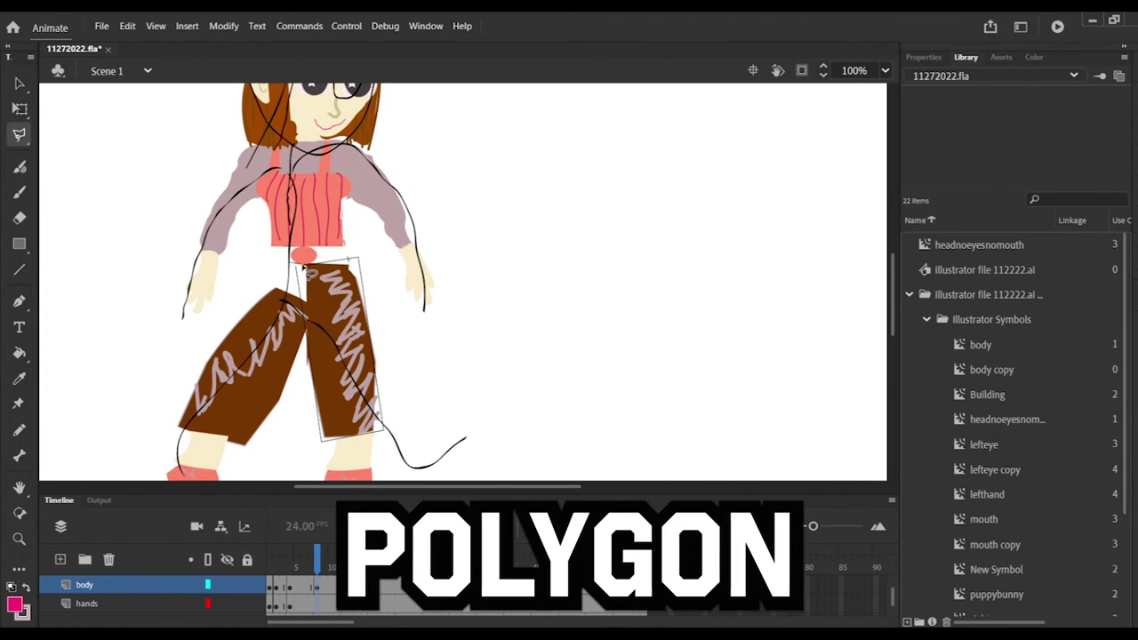
left_click(306, 271)
key("ctrl+z")
key("ctrl+z")
key("ctrl+z")
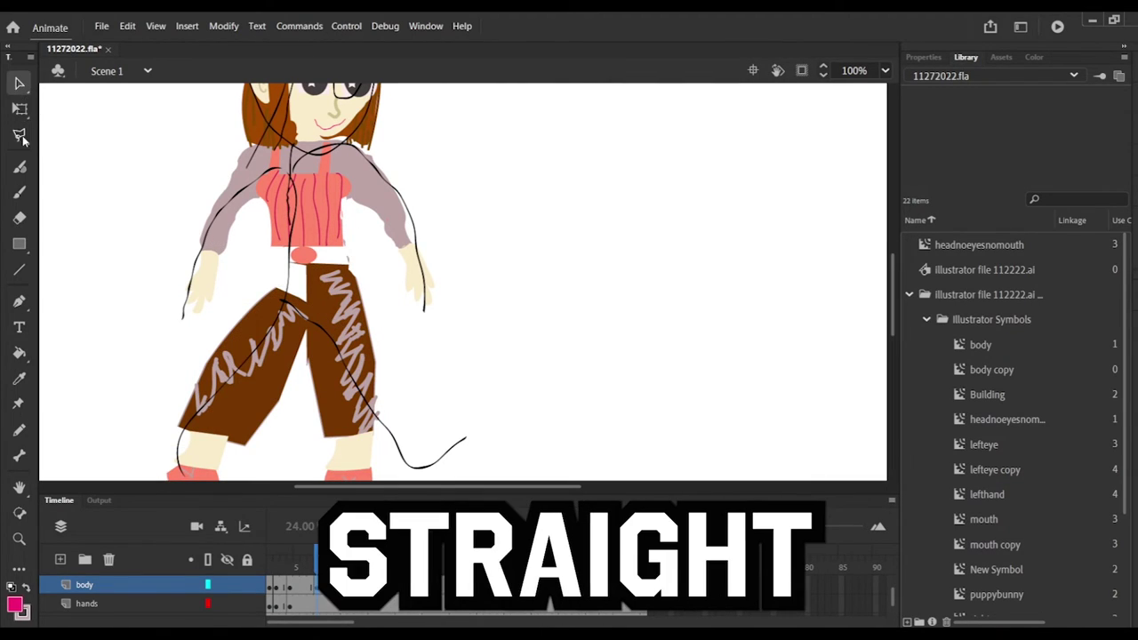
Try to select the dog-side pant leg with a straight-edged outline and rotate it toward the sketch
left_click(306, 262)
left_click(356, 262)
left_click(313, 440)
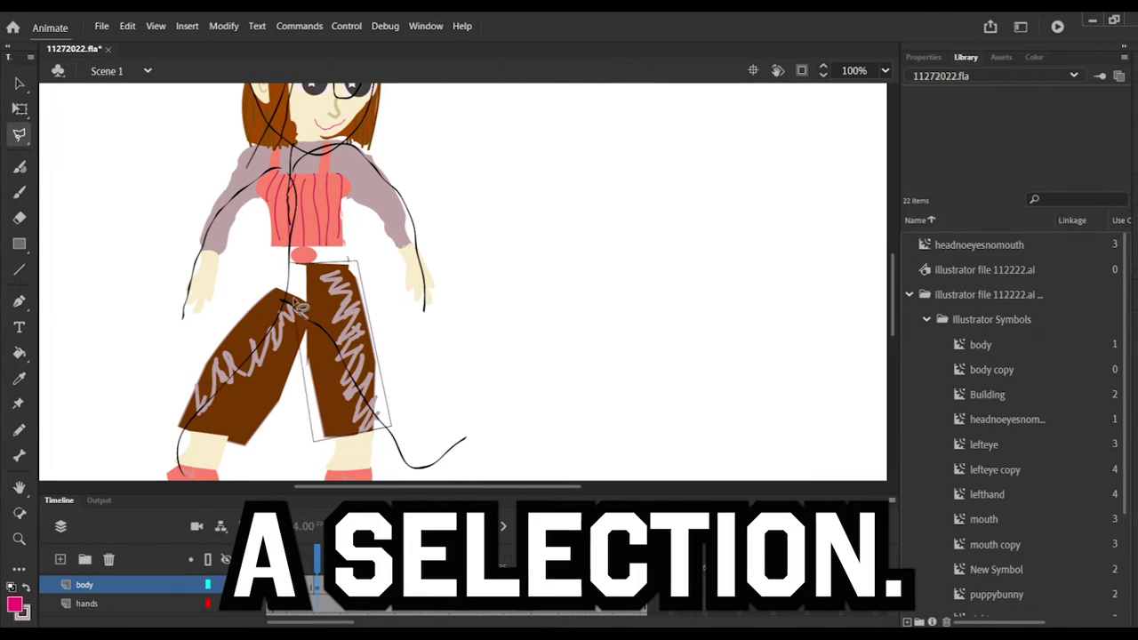
left_click(303, 267)
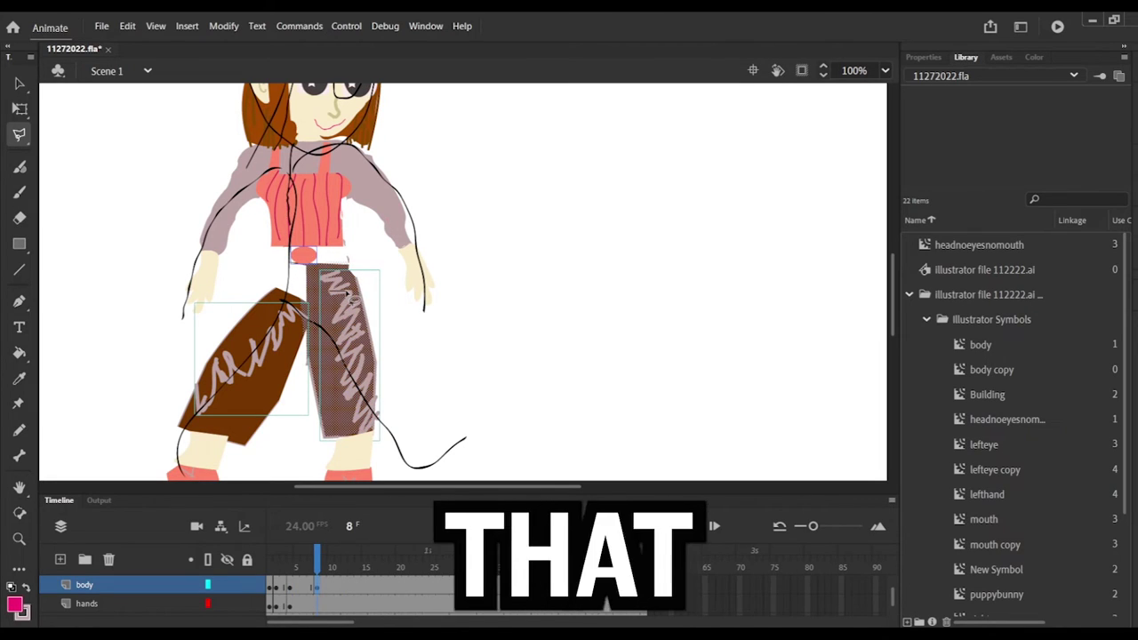
left_click(332, 298)
left_click(19, 108)
left_click_drag(383, 450, 400, 450)
key("ctrl+z")
left_click(113, 248)
Lasso the dog-side pant leg freehand in frame 8, rotate it outward along the sketch line, and move it slightly down
left_click(19, 134)
left_click(77, 134)
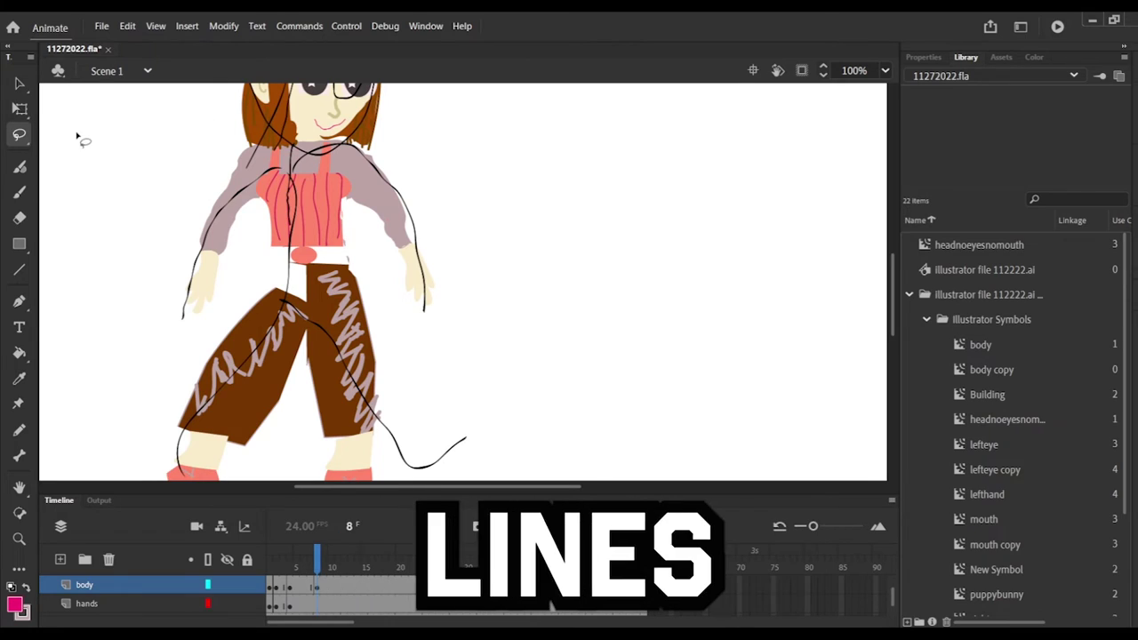
left_click_drag(306, 296, 305, 271)
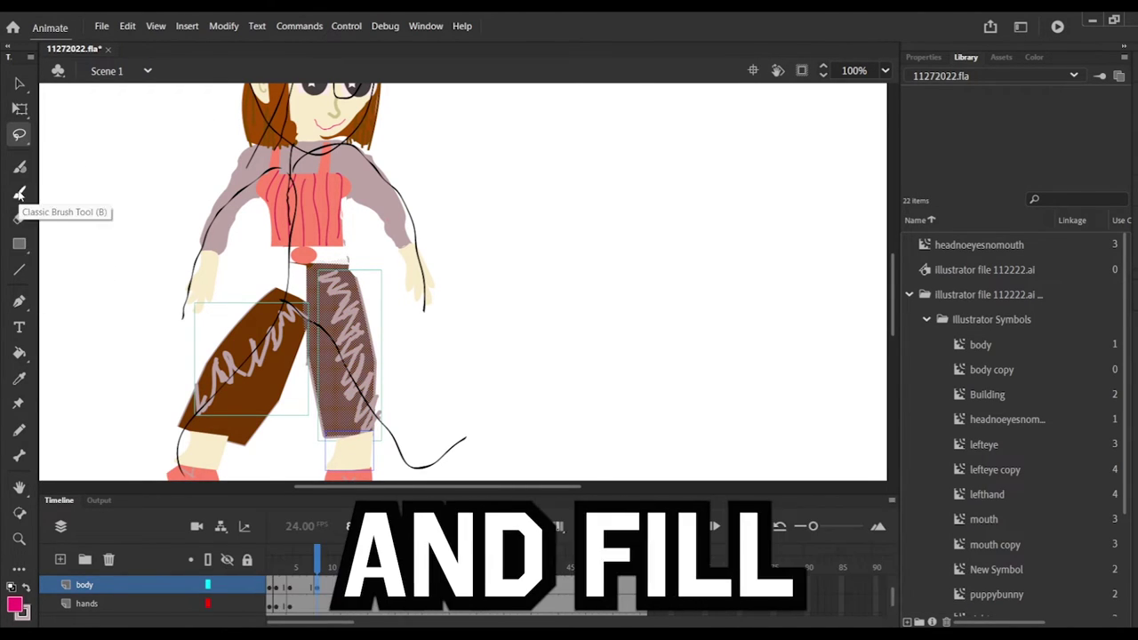
left_click(19, 108)
left_click_drag(392, 473, 414, 453)
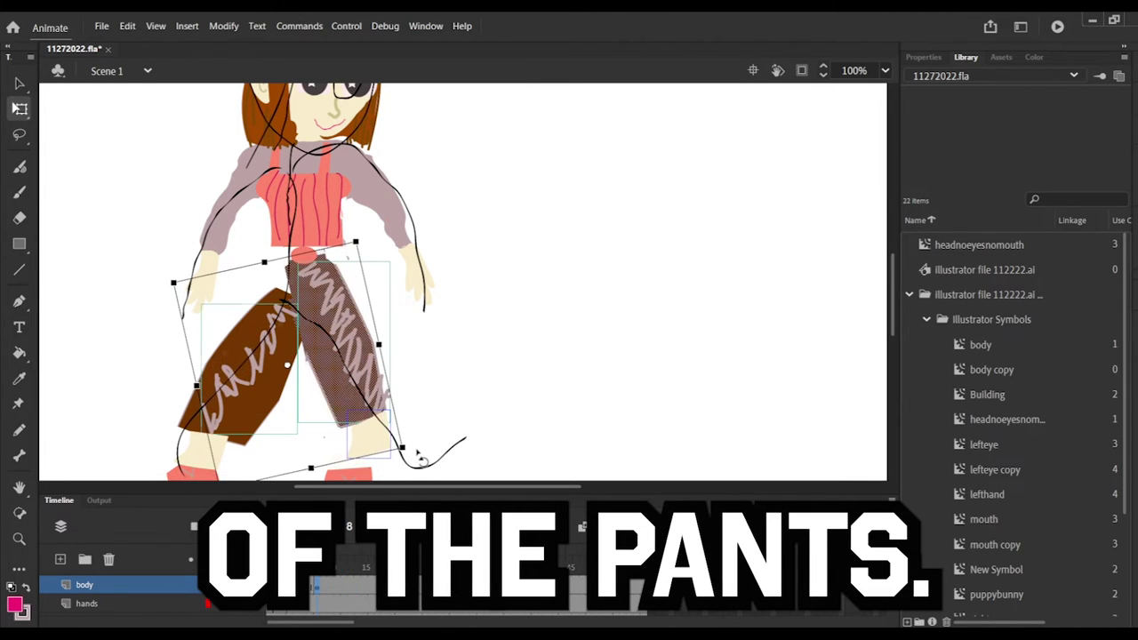
left_click_drag(355, 374, 357, 392)
Rotate the lilac scribble on the dog-side pant leg to follow the leg's new angle
left_click(130, 347)
left_click_drag(404, 453, 384, 434)
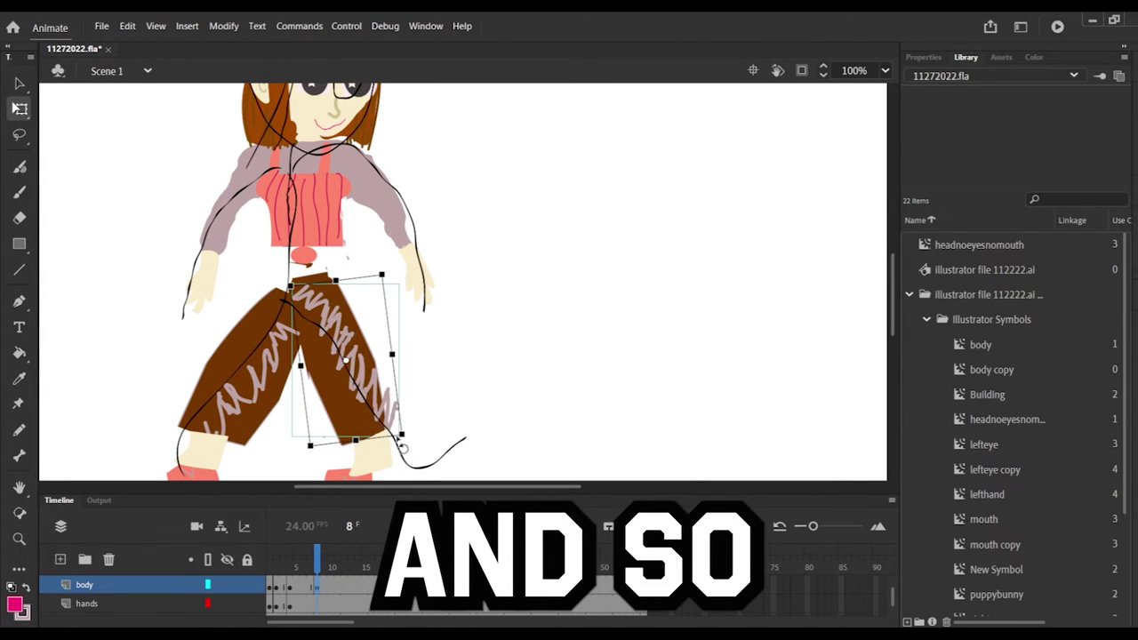
left_click(316, 359)
left_click(418, 378)
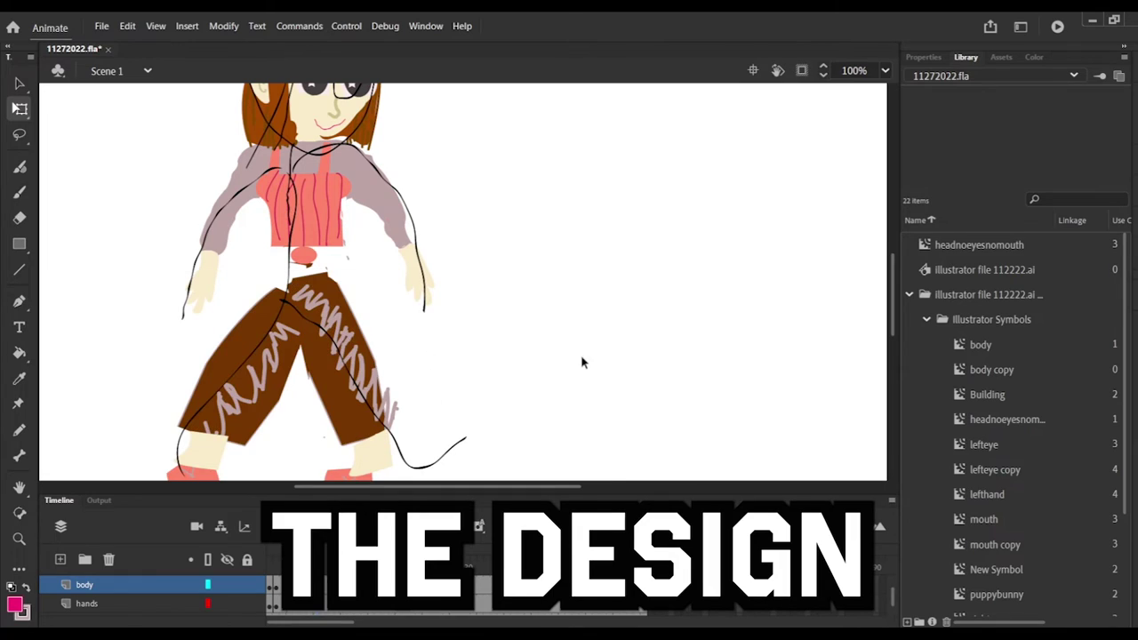
Nudge the dog-side ankle outward, and move and rotate its shoe under the ankle so the toe points toward the dog
left_click_drag(894, 308, 895, 332)
double_click(385, 351)
left_click_drag(385, 351, 390, 348)
double_click(349, 383)
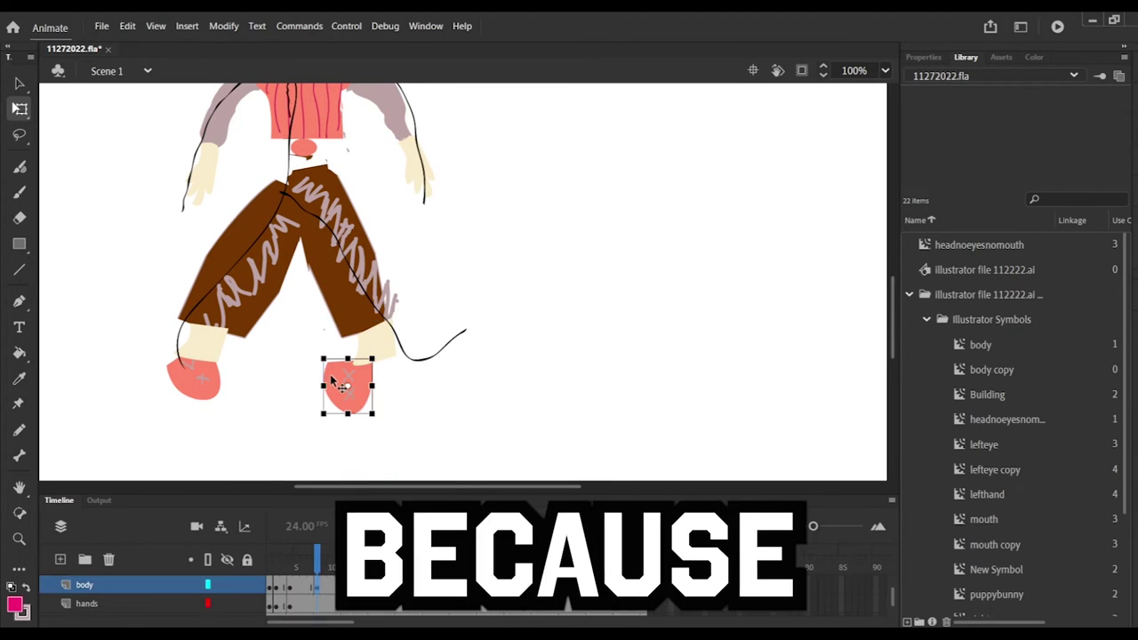
left_click_drag(295, 354, 373, 426)
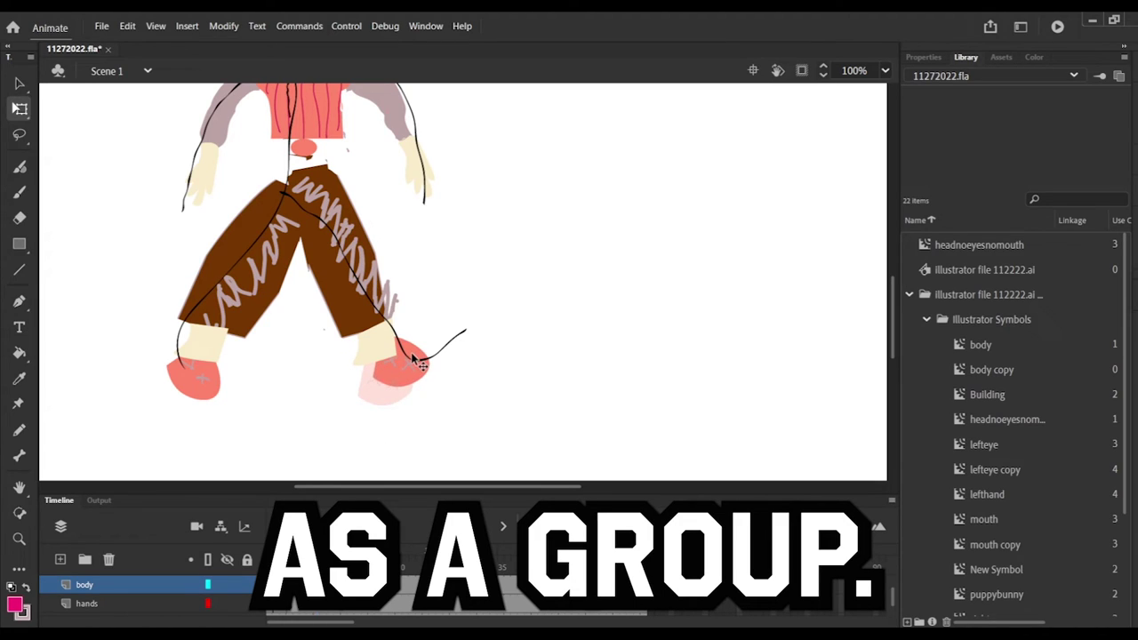
left_click_drag(411, 354, 413, 354)
left_click_drag(444, 397, 450, 387)
mouse_move(415, 347)
left_mouse_down()
mouse_move(421, 336)
mouse_move(424, 350)
left_mouse_up()
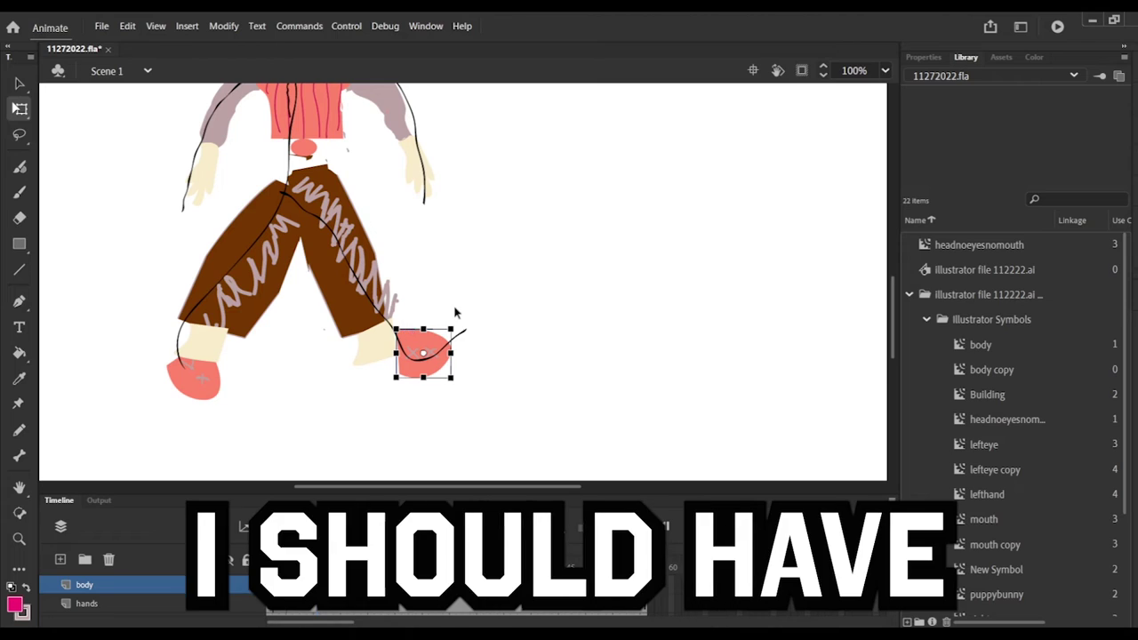
mouse_move(457, 315)
left_mouse_down()
mouse_move(444, 394)
mouse_move(361, 396)
mouse_move(395, 385)
left_mouse_up()
left_click(456, 390)
Clear the body keyframe just after frame 8, and paint brown over the gap at the waist of the pants in frame 8
left_click(323, 585)
key("shift+F6")
left_click_drag(333, 567, 319, 567)
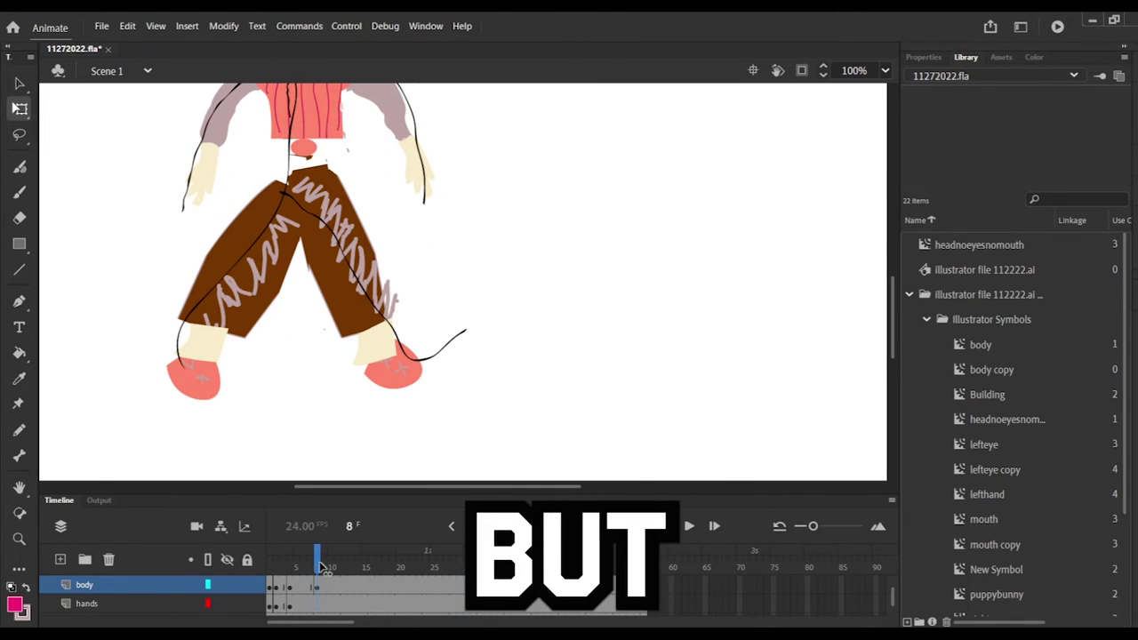
left_click_drag(895, 328, 895, 296)
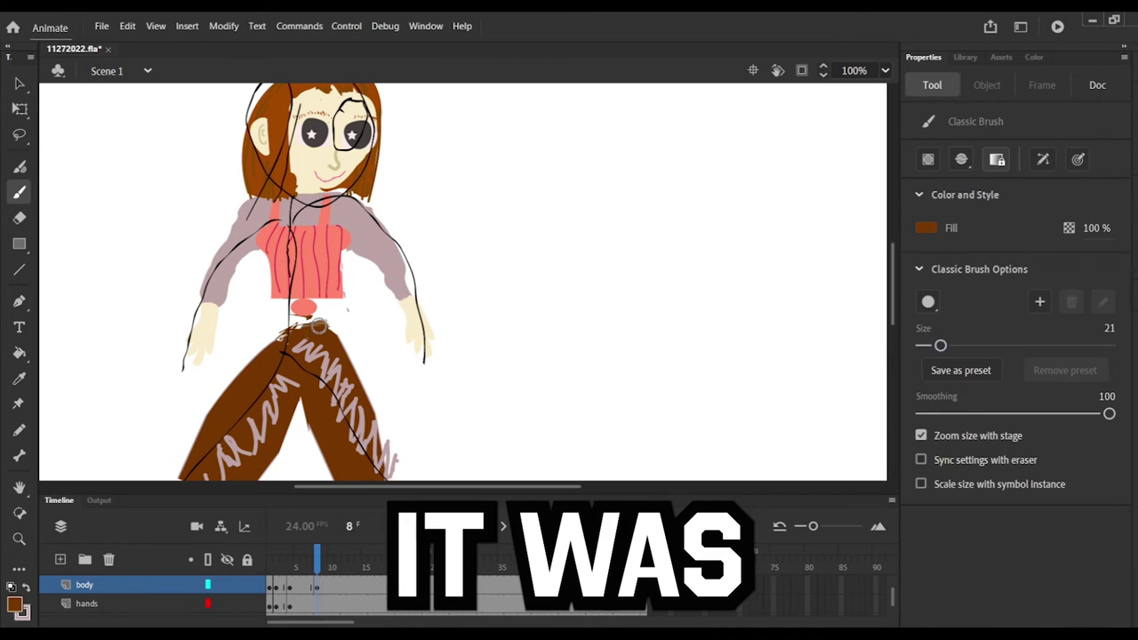
mouse_move(318, 326)
left_mouse_down()
mouse_move(348, 348)
mouse_move(348, 363)
left_mouse_up()
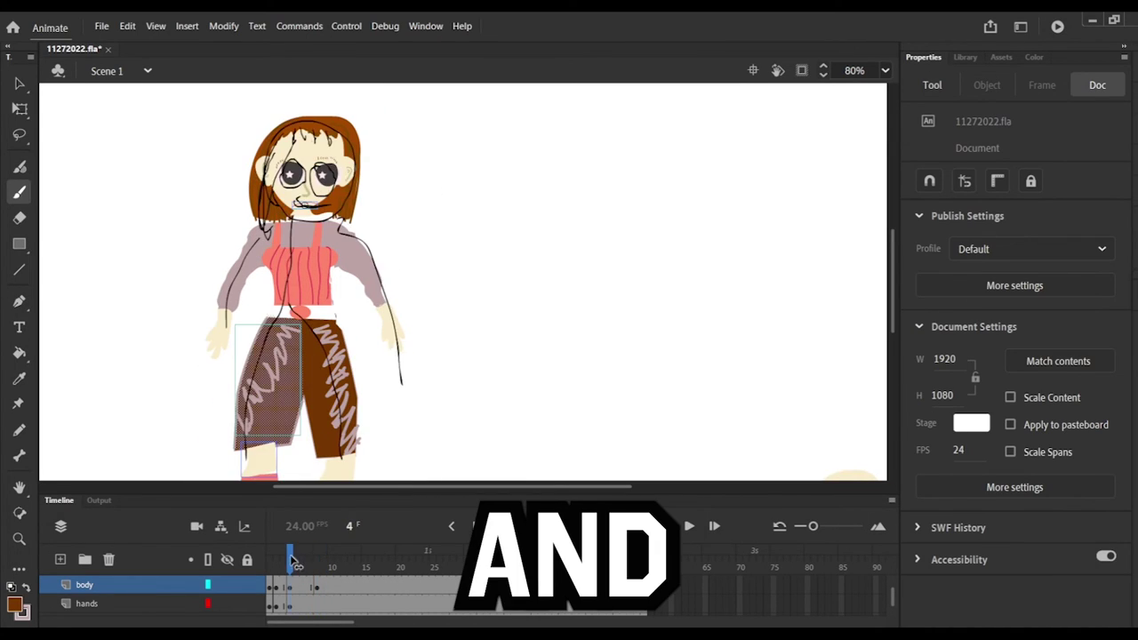
Try to select the legs in frame 10 and lasso the rear pant leg separately
left_click_drag(291, 560, 333, 561)
scroll(889, 275, "down", 3)
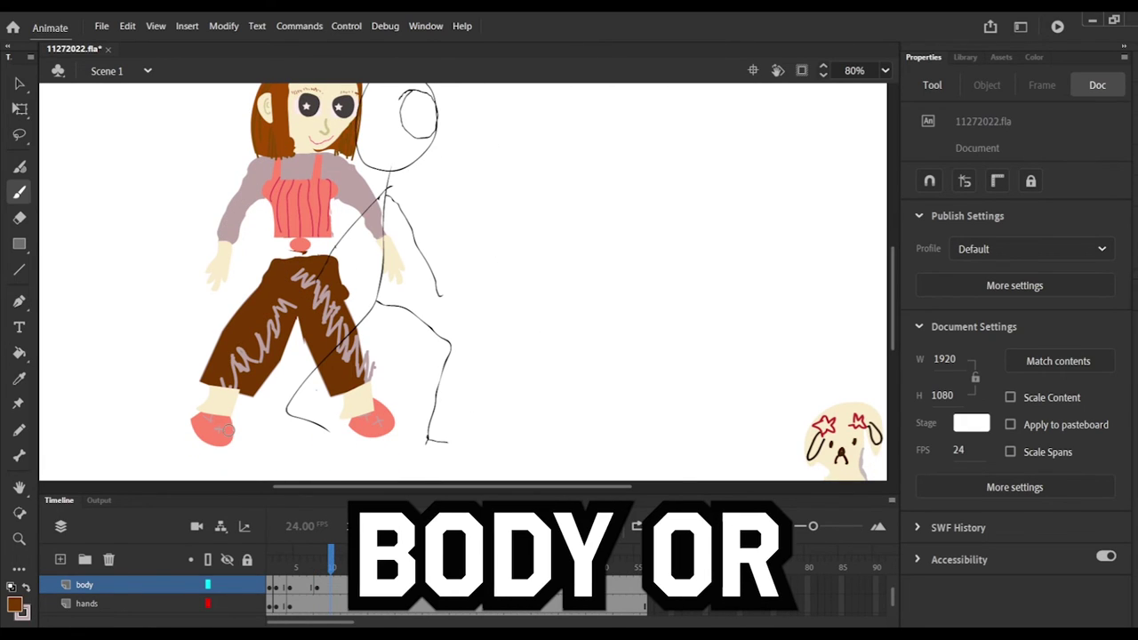
left_click(20, 83)
mouse_move(249, 258)
left_mouse_down()
mouse_move(369, 375)
mouse_move(415, 454)
mouse_move(507, 486)
mouse_move(359, 486)
left_mouse_up()
left_click(222, 250)
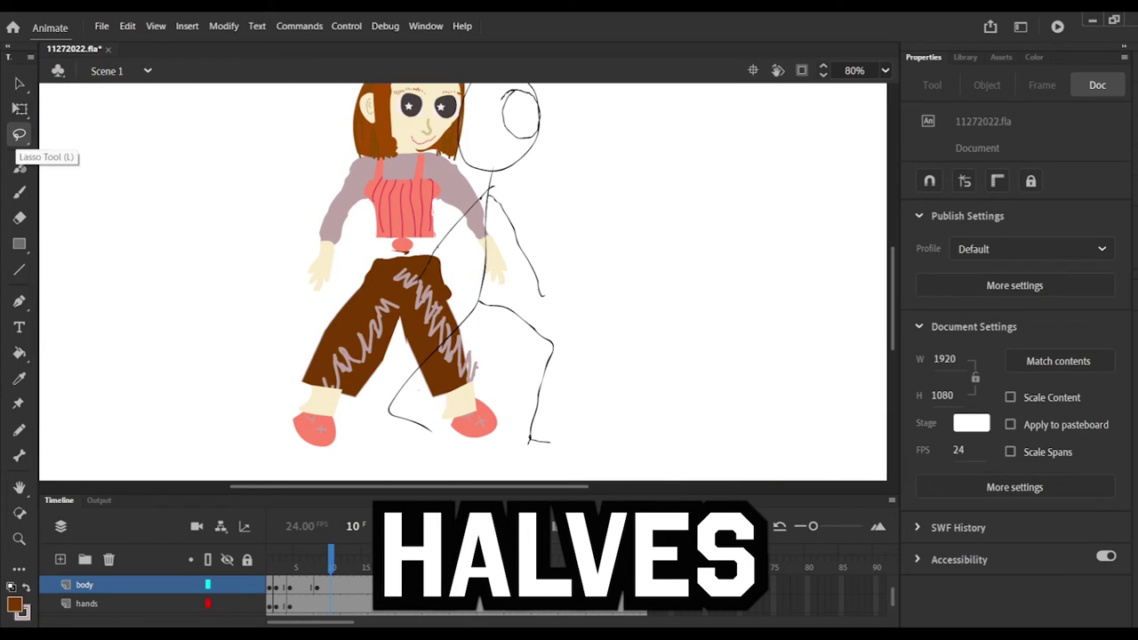
left_click(19, 133)
mouse_move(369, 257)
left_mouse_down()
mouse_move(283, 388)
mouse_move(360, 349)
left_mouse_up()
left_click_drag(321, 352, 417, 357)
key("ctrl+z")
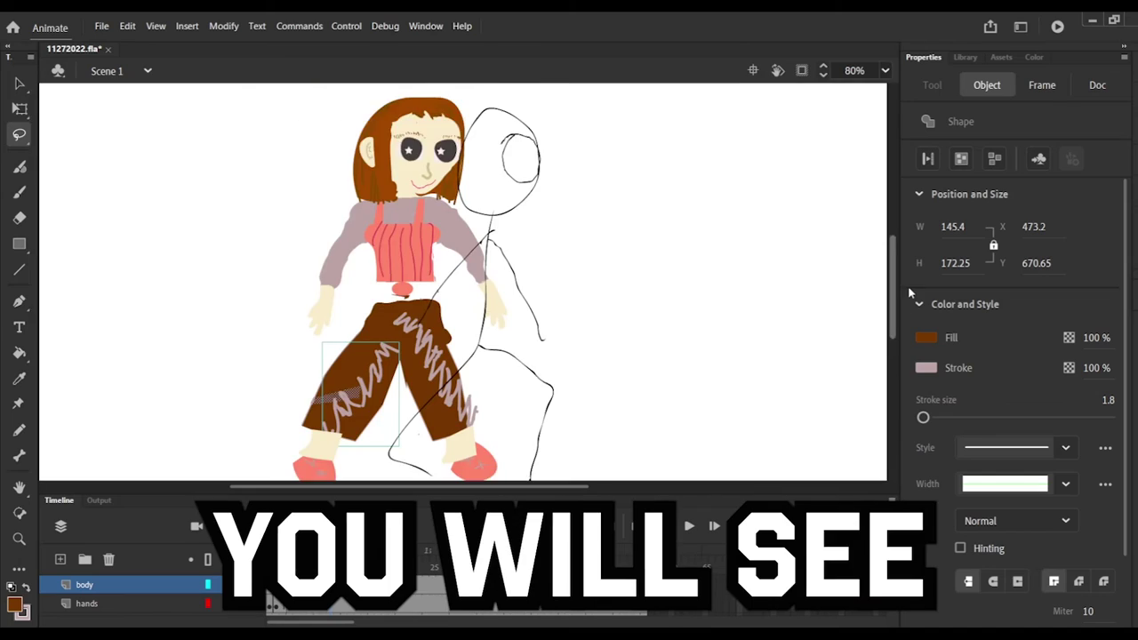
Lasso both legs with their shoes in frame 10 and move them across and down onto the stick-figure sketch
scroll(836, 307, "down", 2)
left_click(20, 82)
left_click(19, 134)
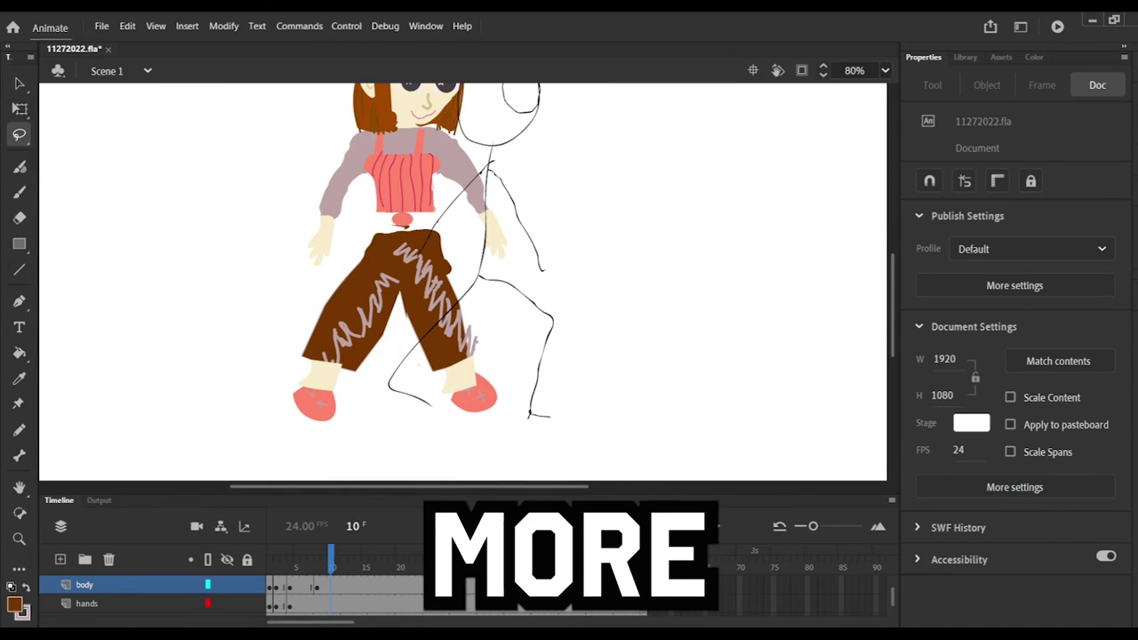
mouse_move(294, 417)
left_mouse_down()
mouse_move(471, 449)
mouse_move(436, 227)
mouse_move(407, 227)
left_mouse_up()
left_click(20, 109)
key("Right")
key("Right")
key("Right")
key("Right")
key("Right")
key("Right")
key("Right")
key("Right")
key("Right")
key("Right")
key("Right")
key("Right")
key("Right")
key("Right")
key("Right")
key("Right")
key("Right")
key("Right")
key("Right")
key("Right")
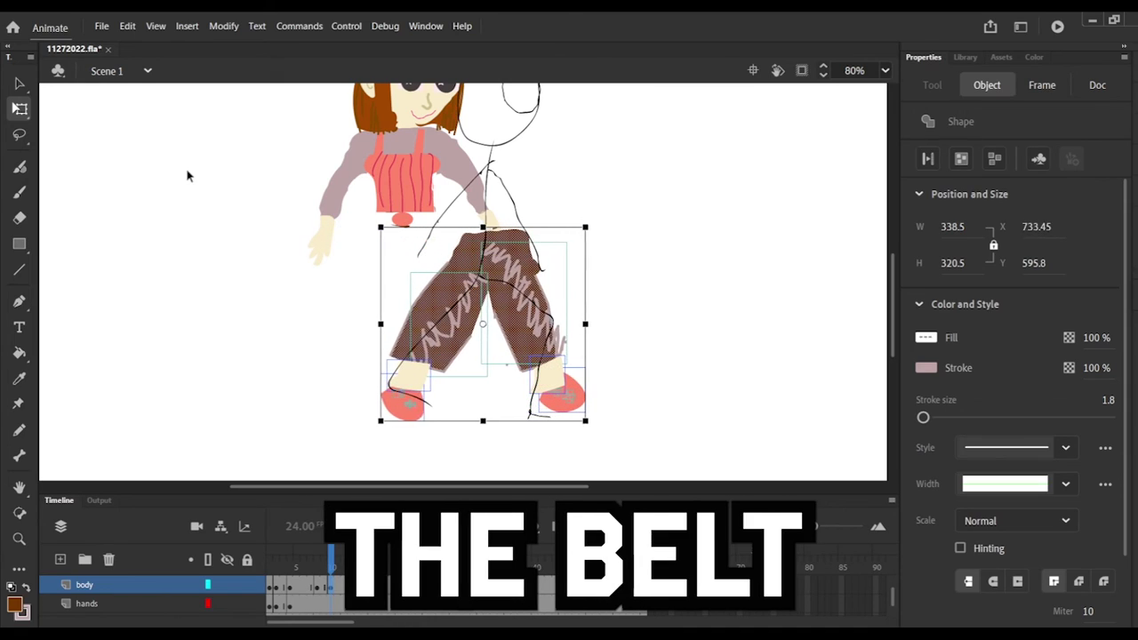
key("Right")
key("Right")
key("Right")
key("Right")
key("Right")
key("Right")
key("Right")
key("Right")
key("Down")
key("Down")
key("Down")
key("Down")
key("Down")
key("Down")
key("Down")
key("Down")
key("Down")
key("Down")
key("Down")
key("Down")
key("Down")
key("Down")
key("Down")
key("Down")
key("Down")
key("Down")
key("Down")
key("Down")
key("Left")
key("Left")
key("Left")
key("Left")
Try to select the girl's upper body in frame 10 and shift it toward the sketch
scroll(729, 308, "up", 3)
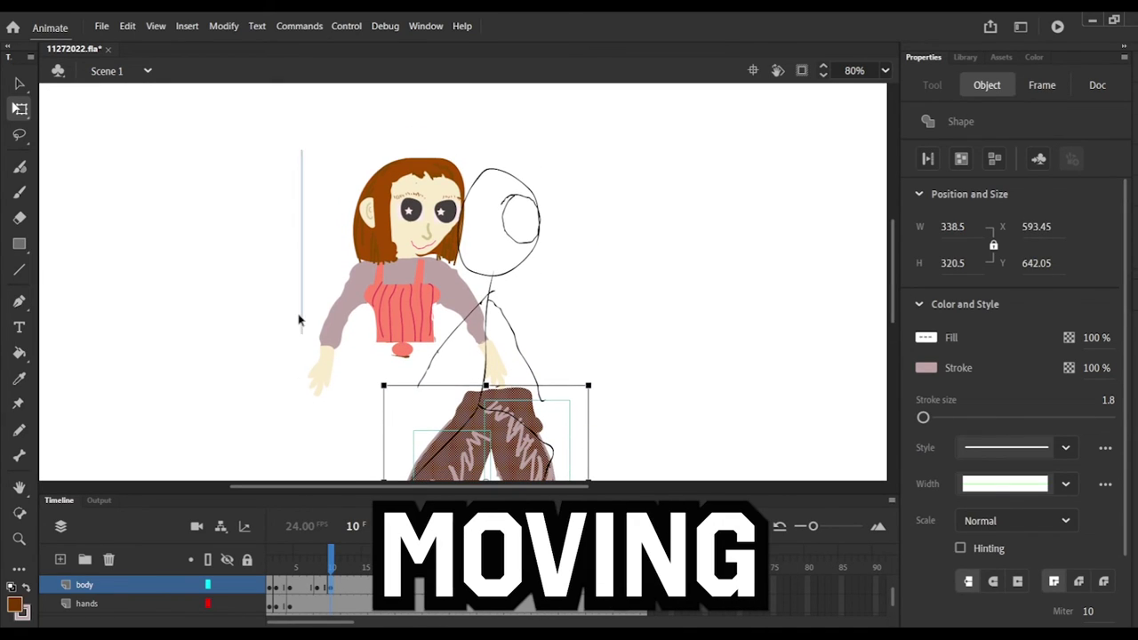
left_click_drag(286, 253, 284, 246)
mouse_move(253, 127)
left_mouse_down()
mouse_move(504, 397)
mouse_move(521, 386)
mouse_move(488, 388)
left_mouse_up()
key("Right")
key("Right")
key("Right")
key("Right")
key("Right")
key("Right")
key("Right")
key("Right")
key("Right")
key("Right")
key("Right")
key("Right")
key("Right")
key("Right")
key("Right")
key("Right")
key("Right")
key("Right")
key("Right")
key("Right")
Unlock the remaining locked layer, select the girl's complete upper body in frame 10 and shift it across and down toward the stick-figure sketch
scroll(249, 591, "down", 2)
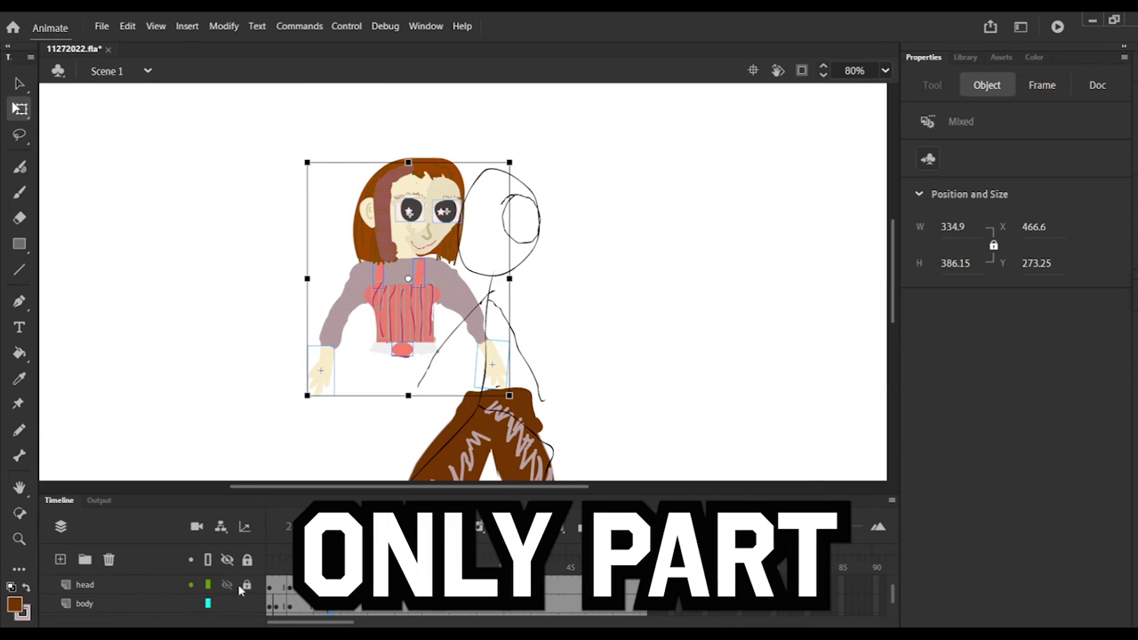
left_click(248, 586)
left_click_drag(219, 140, 564, 384)
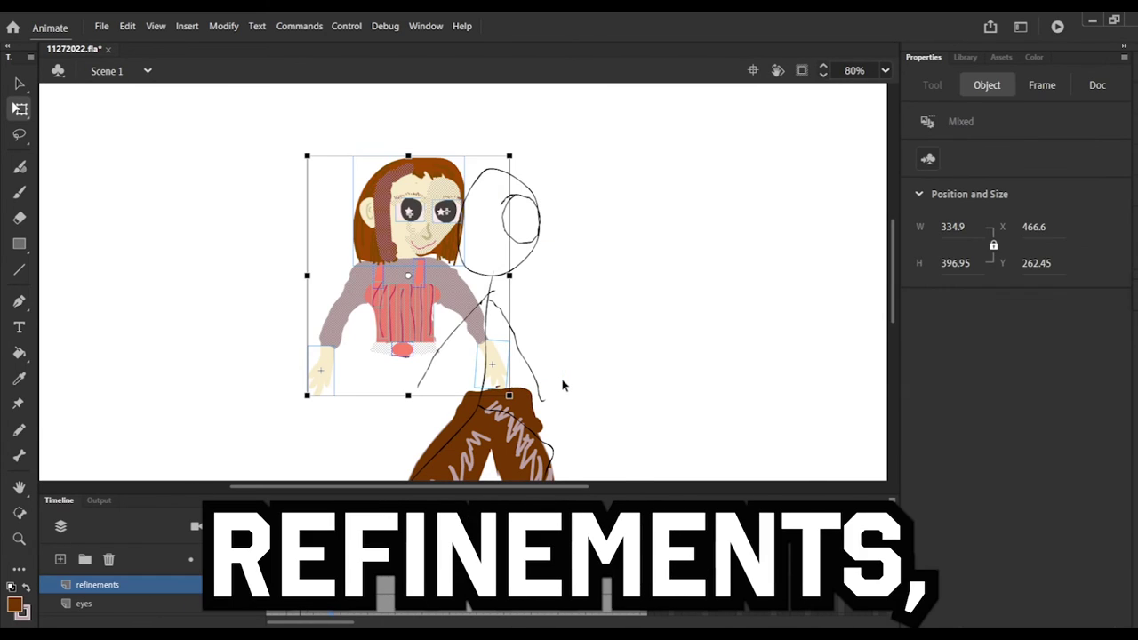
key("Right")
key("Right")
key("Right")
key("Right")
key("Right")
key("Right")
key("Right")
key("Right")
key("Right")
key("Right")
key("Right")
key("Right")
key("Right")
key("Right")
key("Right")
key("Right")
key("Right")
key("Right")
key("Right")
key("Right")
key("Down")
key("Down")
key("Down")
key("Down")
key("Down")
key("Down")
key("Down")
key("Down")
key("Down")
key("Down")
key("Down")
key("Down")
key("Down")
key("Down")
key("Down")
key("Down")
key("Down")
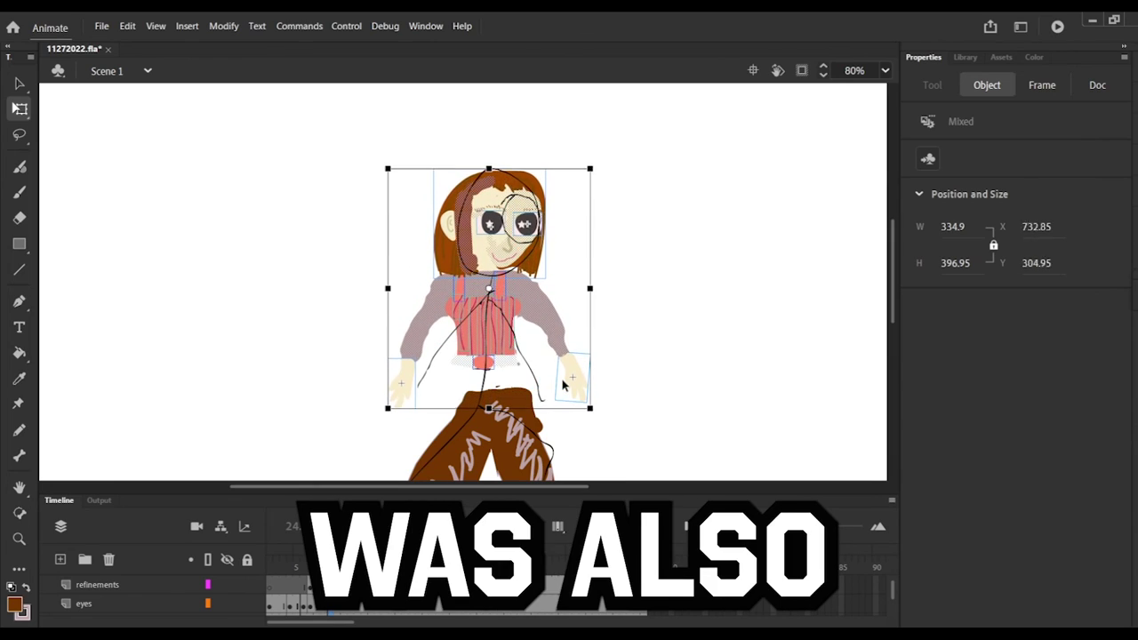
key("Down")
key("Down")
key("Down")
key("Right")
key("Right")
key("Right")
key("Right")
key("Right")
key("Right")
key("Right")
key("Right")
key("Right")
key("Right")
key("Right")
left_click(276, 390)
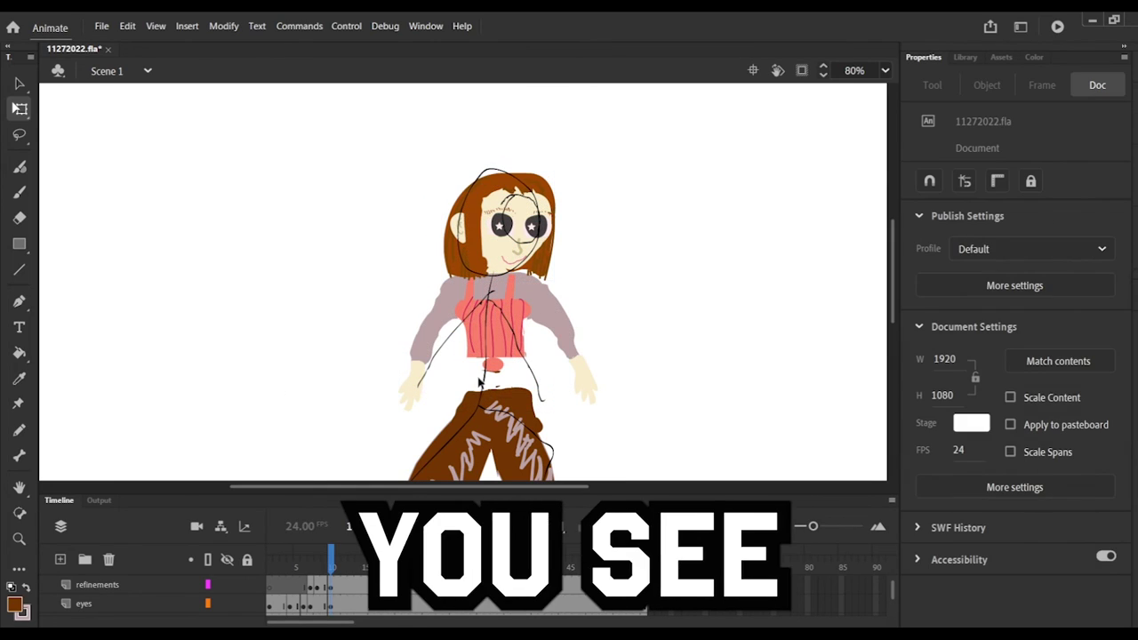
Lasso the lower part of the front leg with its shoe in frame 10 and transform and shift it toward the sketch
left_click(466, 322)
scroll(892, 329, "down", 3)
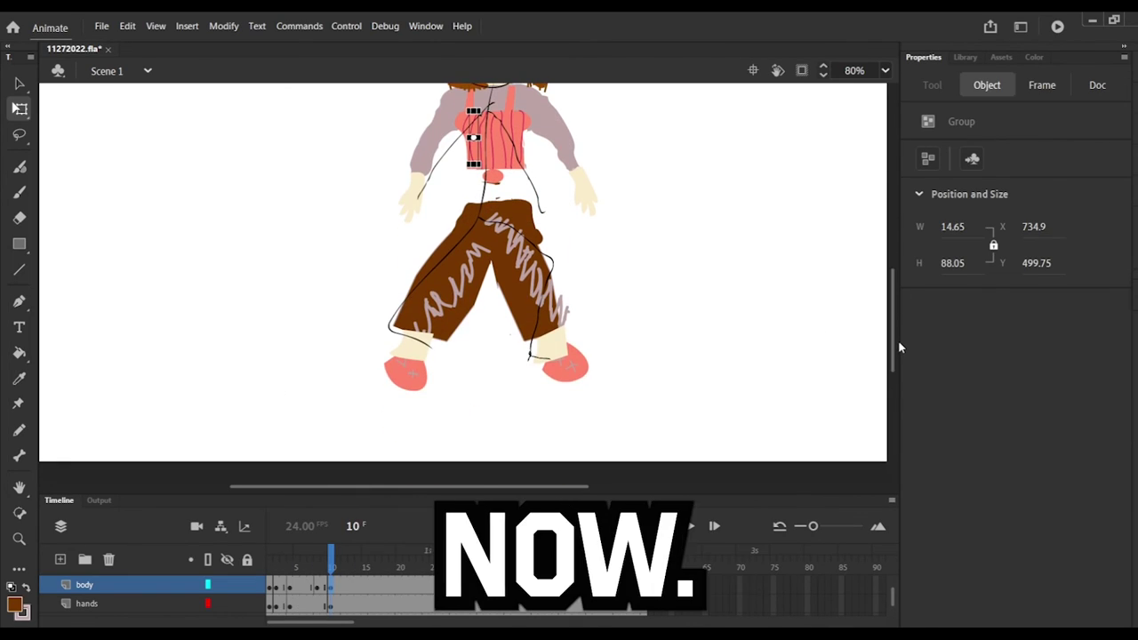
left_click(20, 135)
mouse_move(612, 328)
left_mouse_down()
mouse_move(496, 289)
mouse_move(601, 314)
left_mouse_up()
left_click_drag(497, 298, 502, 307)
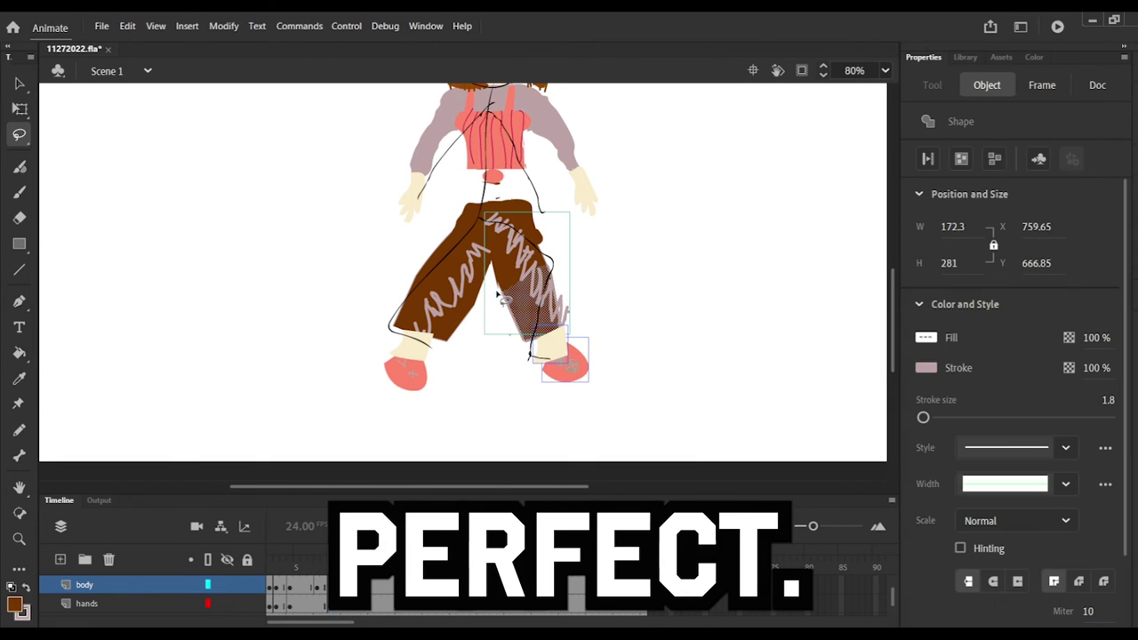
left_click(20, 108)
left_click_drag(480, 391, 438, 365)
left_click_drag(545, 367, 533, 372)
left_click(573, 375)
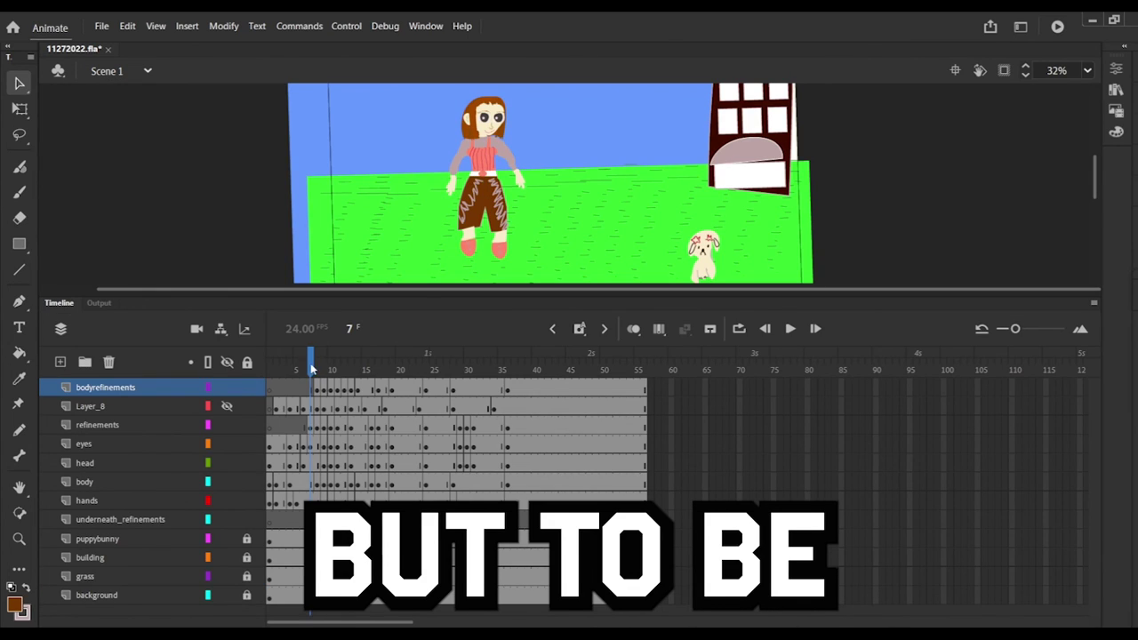
Play the animation on the timeline from frame 7 and preview it as a test movie
left_click(789, 329)
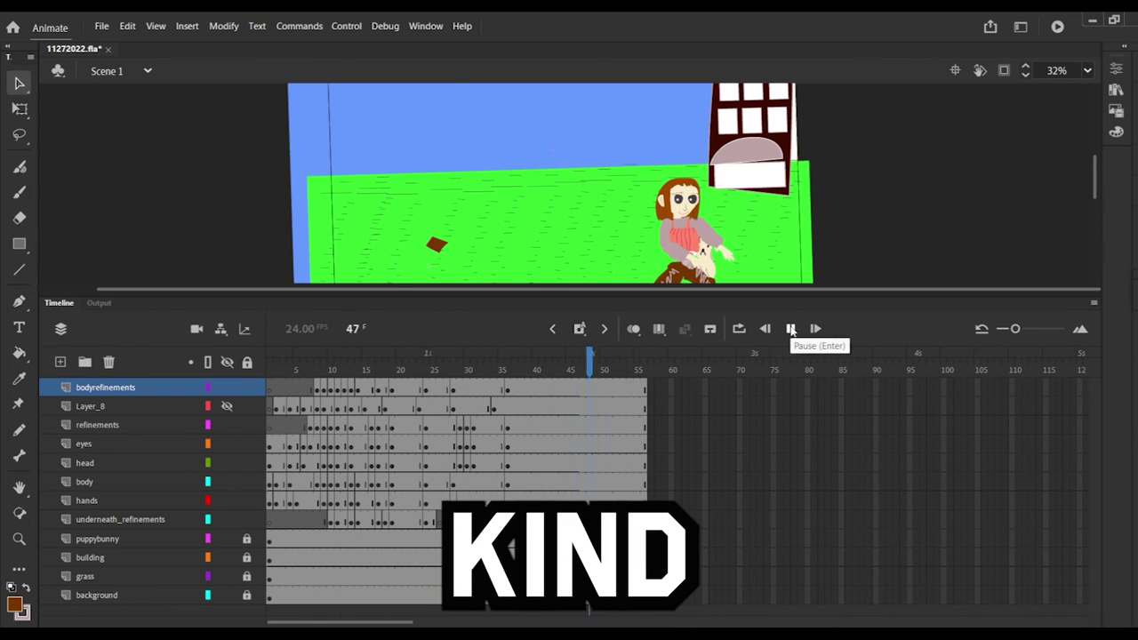
left_click(348, 26)
left_click(418, 236)
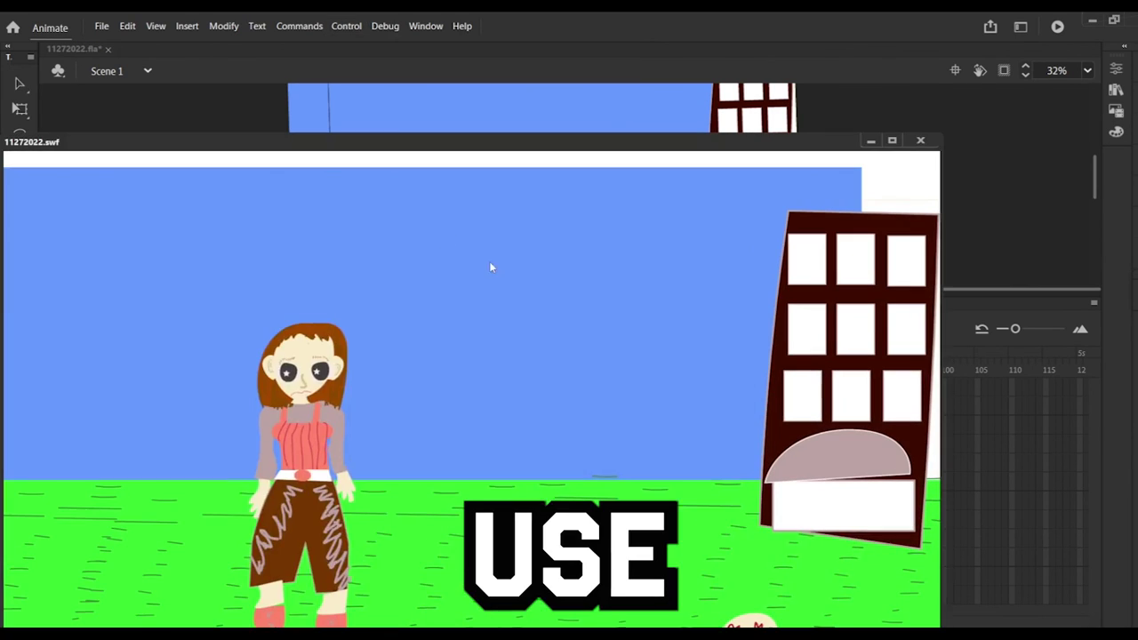
left_click(869, 140)
Check the sketch layer Layer_8 against the girl's pose around frame 30 and delete that layer
left_click(145, 408)
left_click(228, 406)
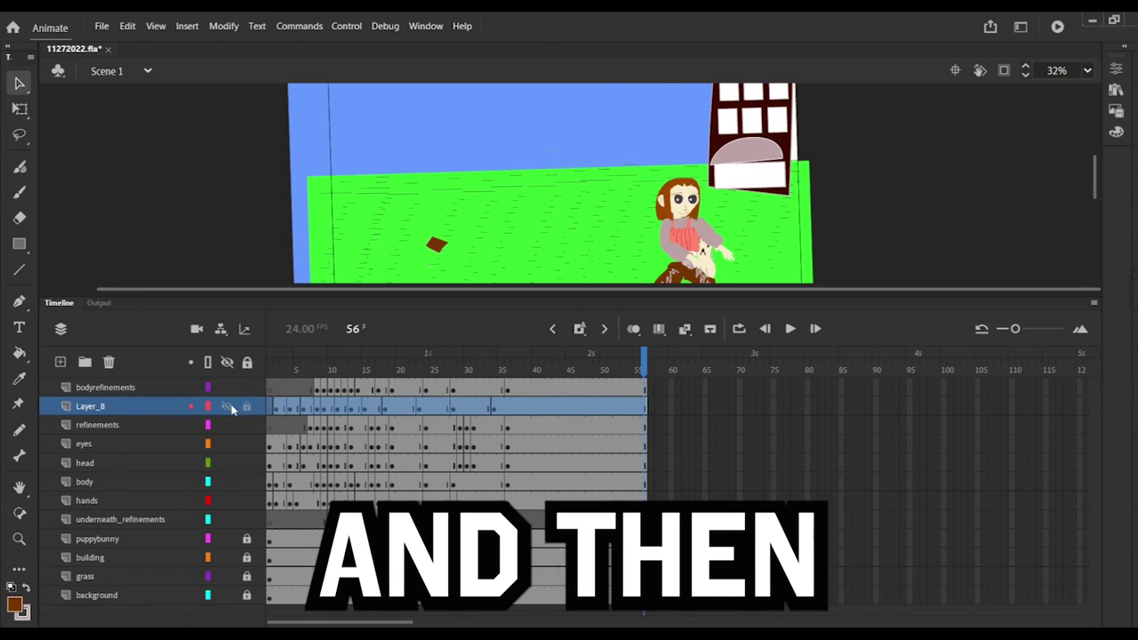
left_click_drag(646, 369, 468, 368)
right_click(165, 409)
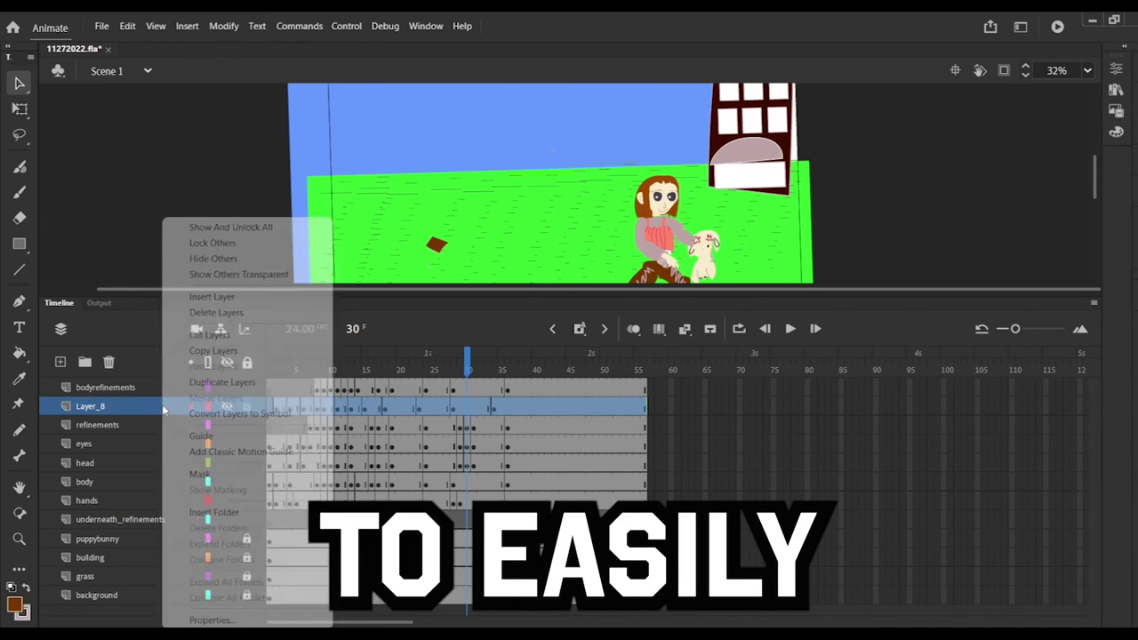
left_click(188, 316)
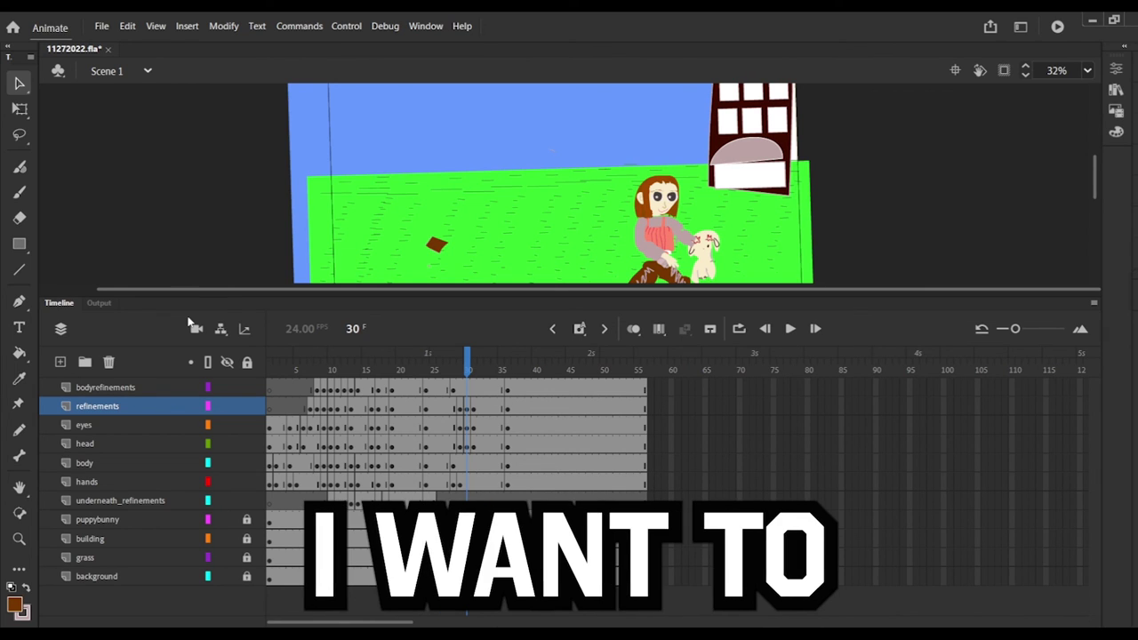
Test the movie again and view the finished animation in a maximized preview window
left_click(347, 25)
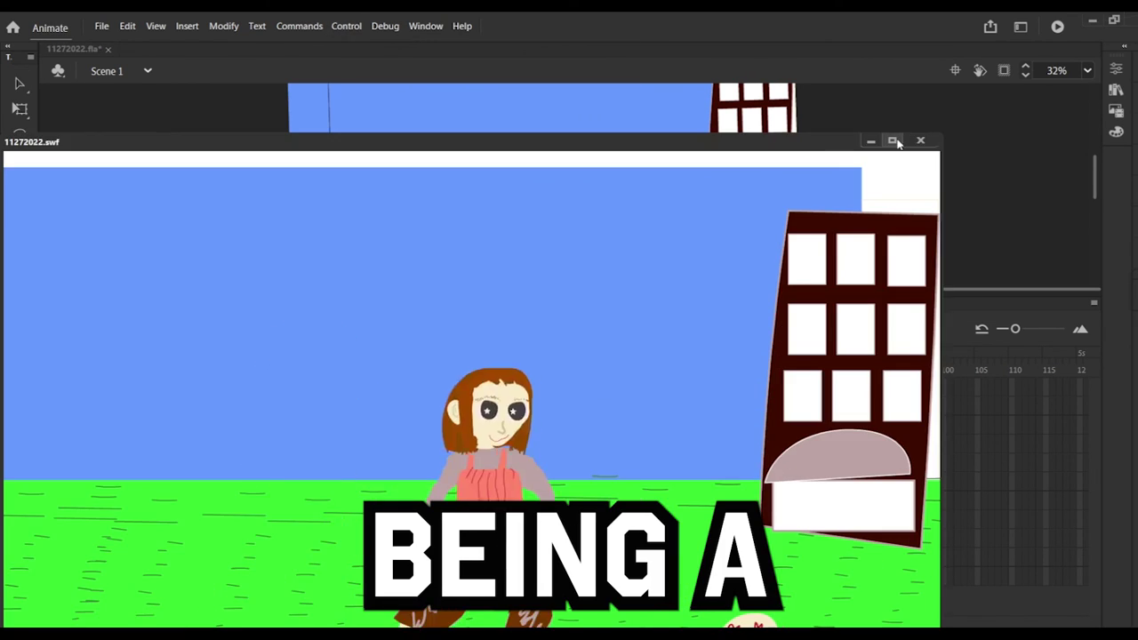
left_click(894, 141)
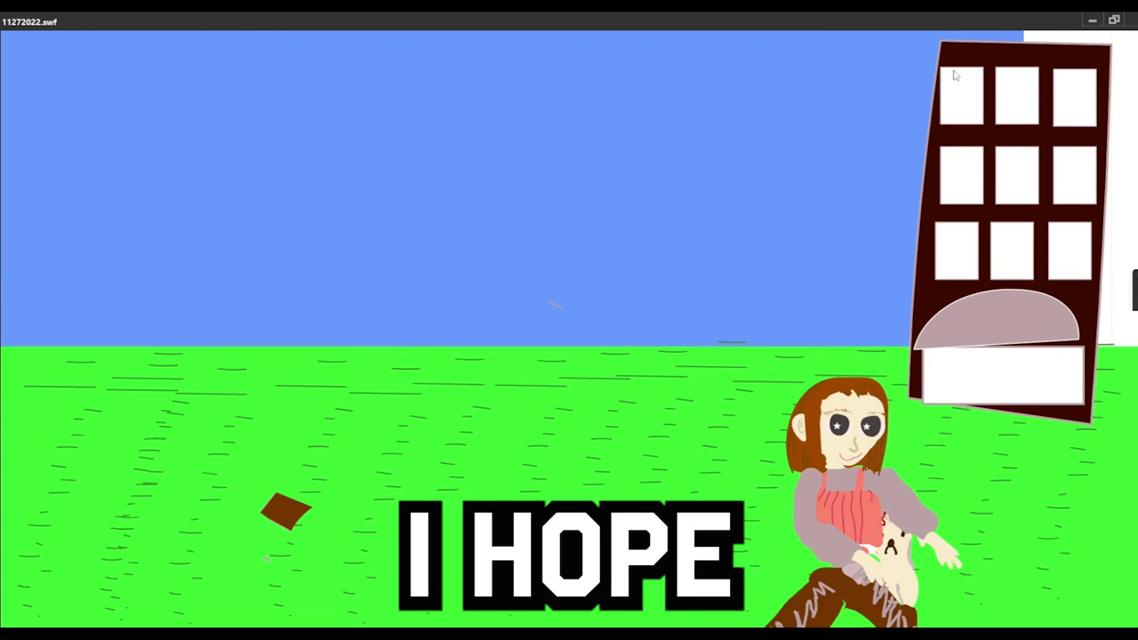